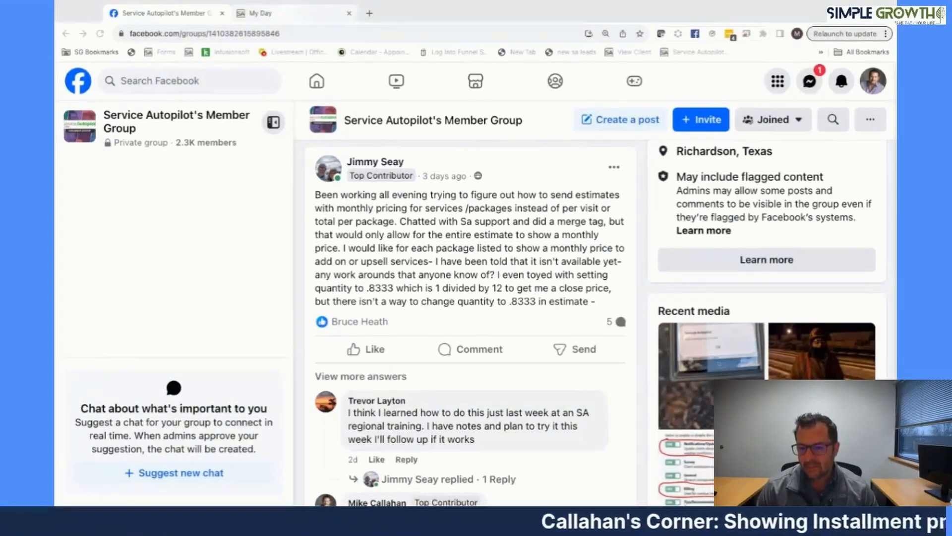
- Switch from the Facebook group to the Service Autopilot tab
{"action": "left_click", "coordinate": [289, 13]}
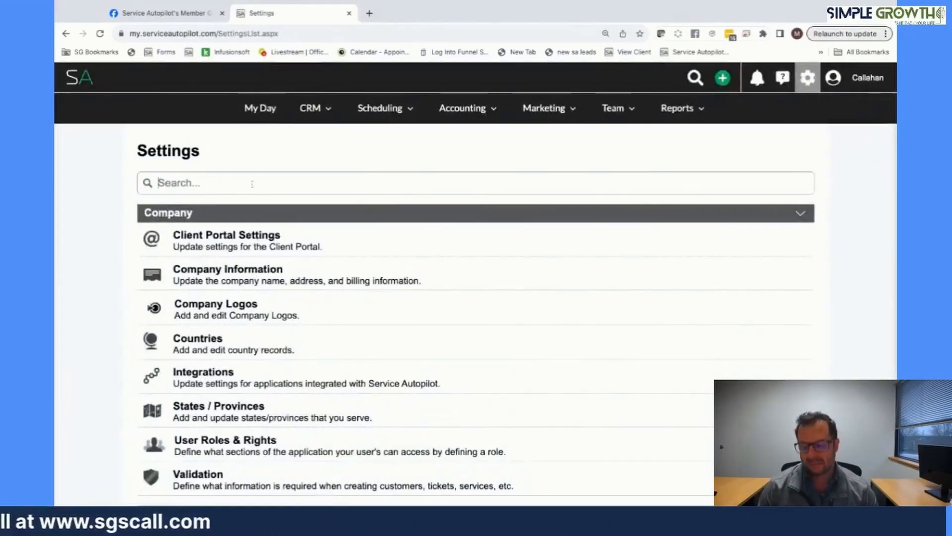
- Start a new estimate grid that uses the Estimate Desc column instead of Service Desc
{"action": "type", "text": "est"}
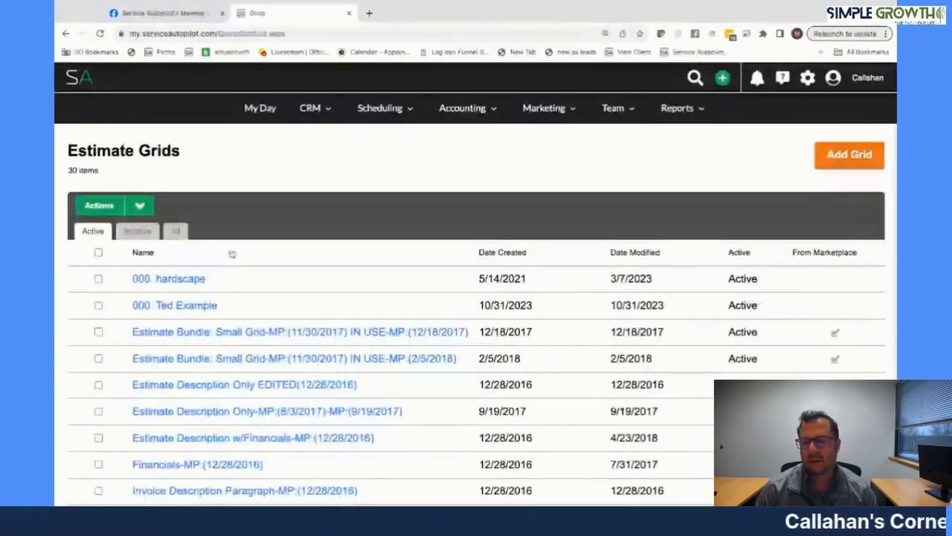
{"action": "left_click", "coordinate": [850, 163]}
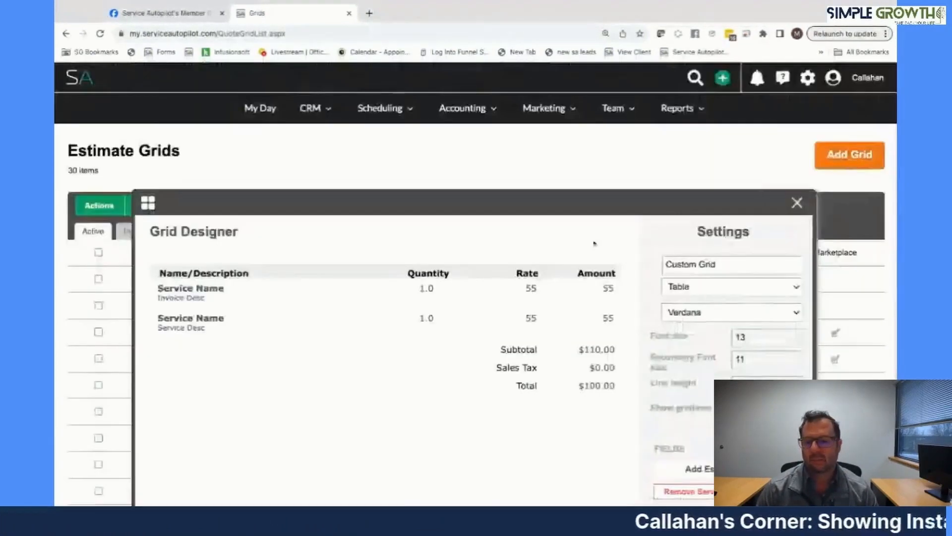
{"action": "scroll", "coordinate": [344, 301], "scroll_direction": "down", "scroll_amount": 1}
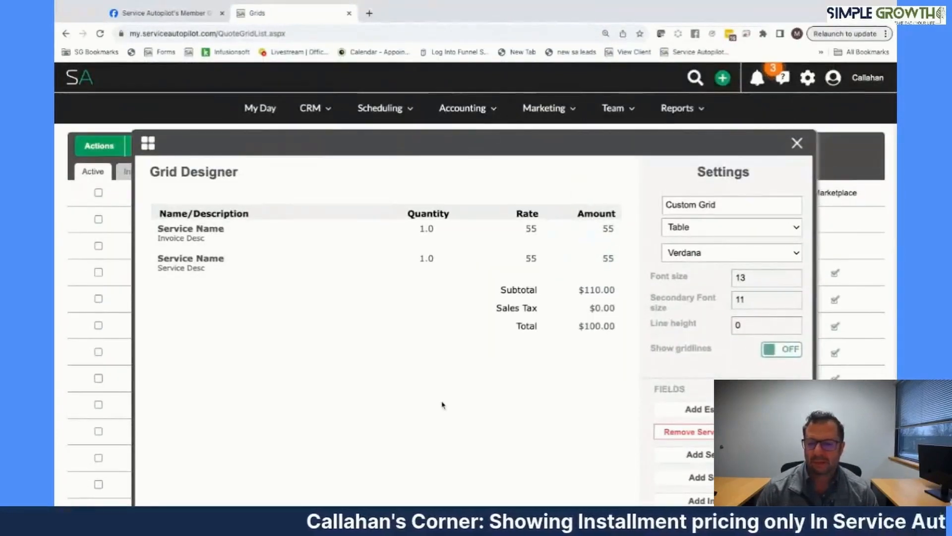
{"action": "scroll", "coordinate": [694, 261], "scroll_direction": "down", "scroll_amount": 1}
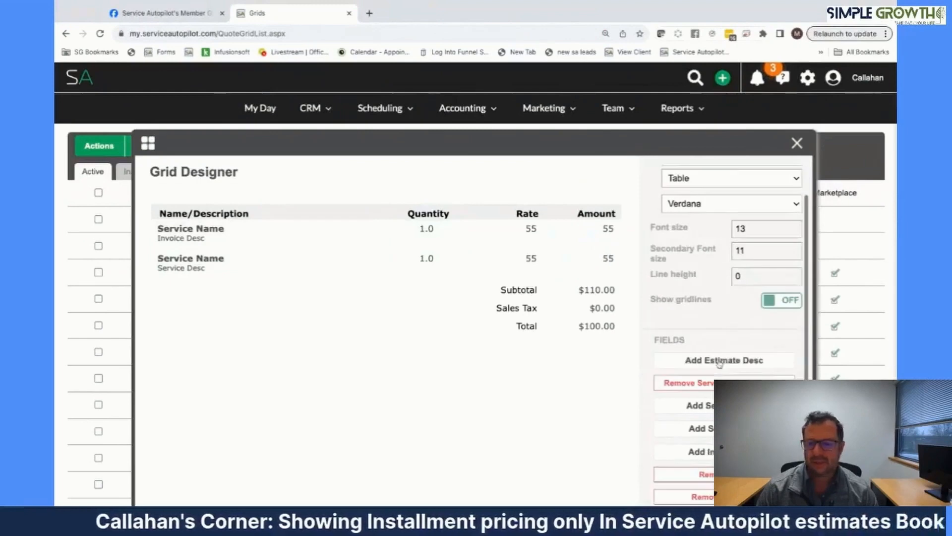
{"action": "left_click", "coordinate": [724, 359]}
{"action": "left_click", "coordinate": [689, 381]}
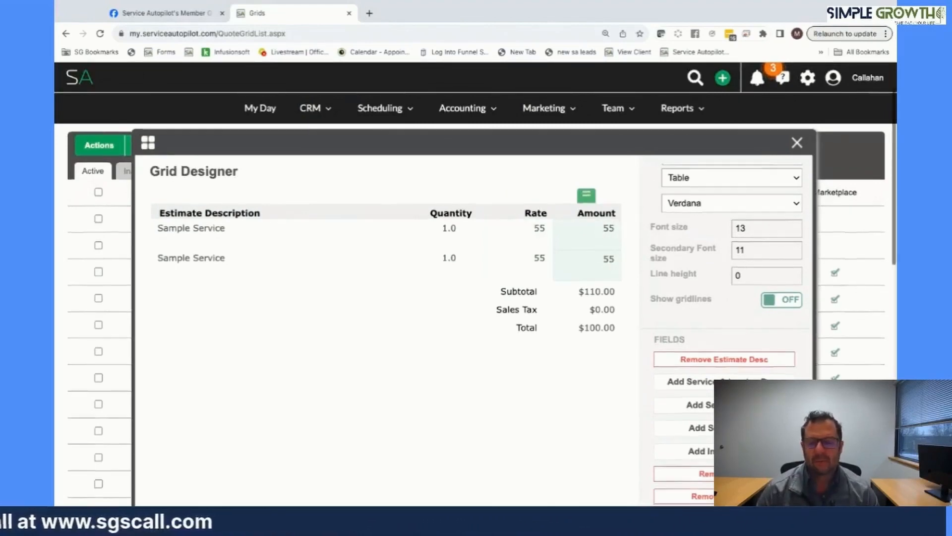
- Turn off the grid's subtotal, sales tax and grand total rows
{"action": "scroll", "coordinate": [588, 238], "scroll_direction": "down", "scroll_amount": 1}
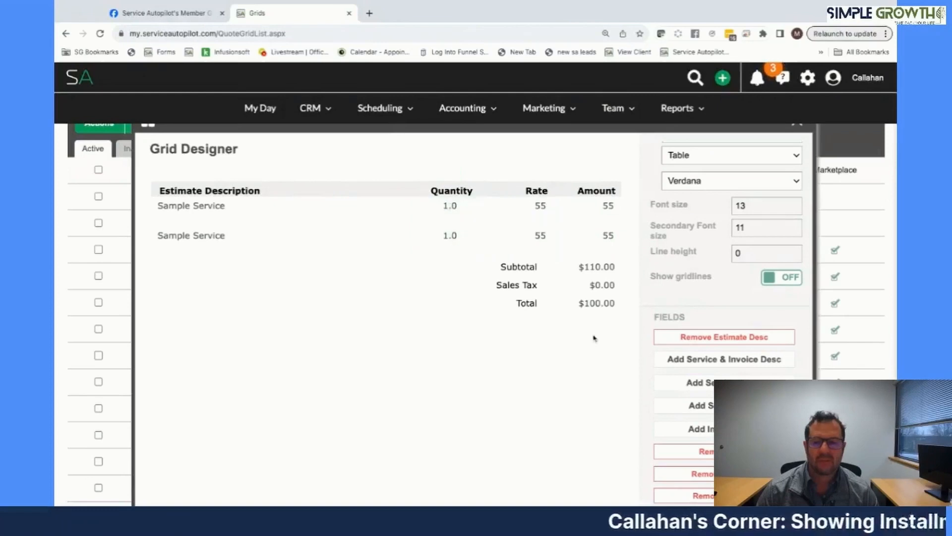
{"action": "scroll", "coordinate": [595, 336], "scroll_direction": "down", "scroll_amount": 1}
{"action": "scroll", "coordinate": [595, 339], "scroll_direction": "down", "scroll_amount": 5}
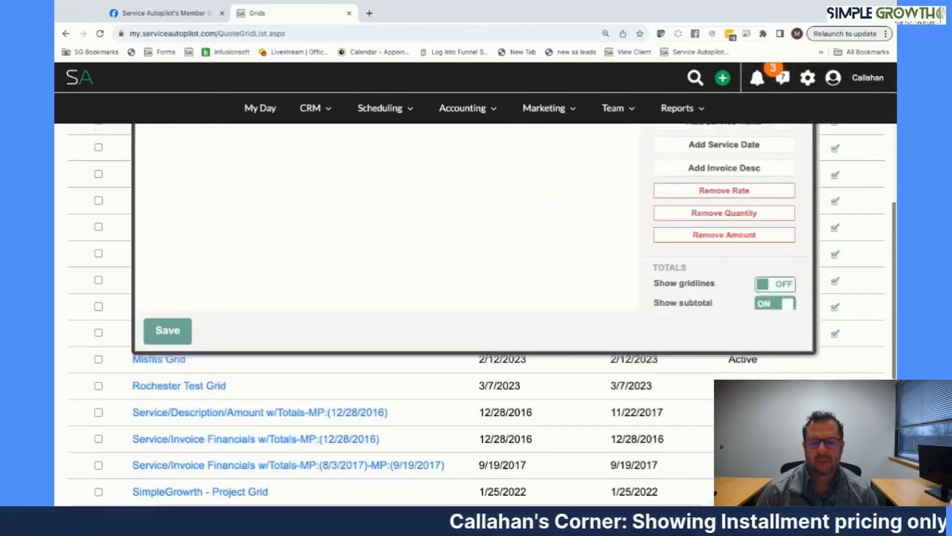
{"action": "scroll", "coordinate": [744, 350], "scroll_direction": "up", "scroll_amount": 3}
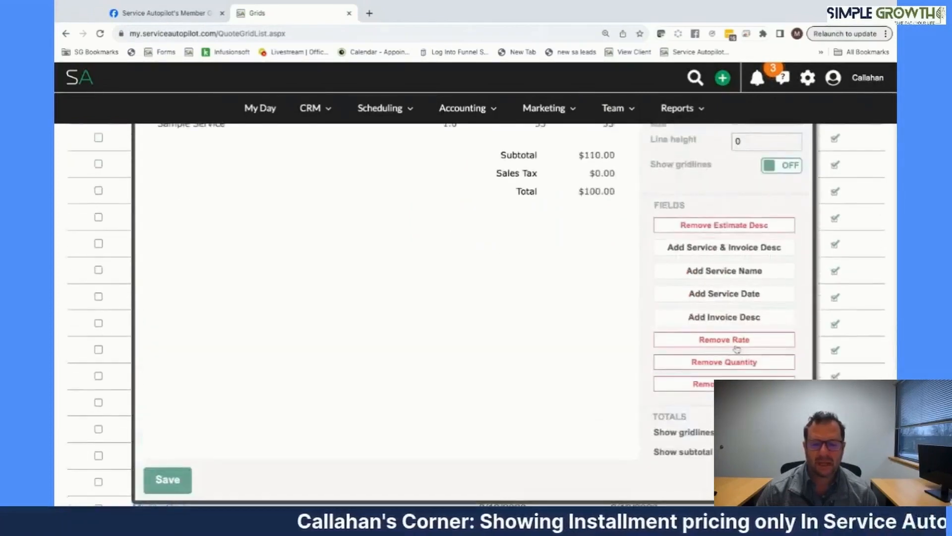
{"action": "scroll", "coordinate": [744, 350], "scroll_direction": "down", "scroll_amount": 2}
{"action": "left_click", "coordinate": [785, 341]}
{"action": "left_click", "coordinate": [785, 342]}
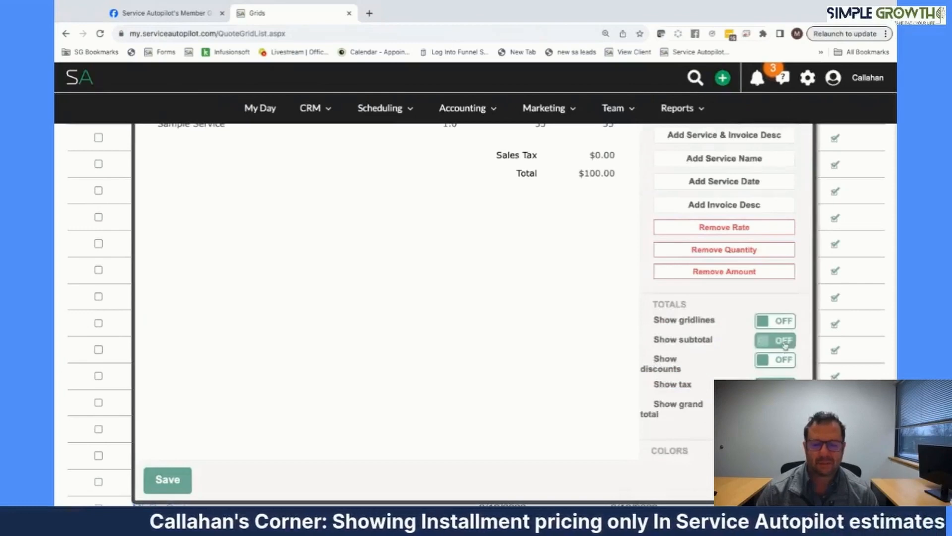
{"action": "left_click", "coordinate": [784, 386]}
{"action": "left_click", "coordinate": [784, 405]}
- Rename the grid to 'Jim' and save it
{"action": "scroll", "coordinate": [562, 338], "scroll_direction": "up", "scroll_amount": 4}
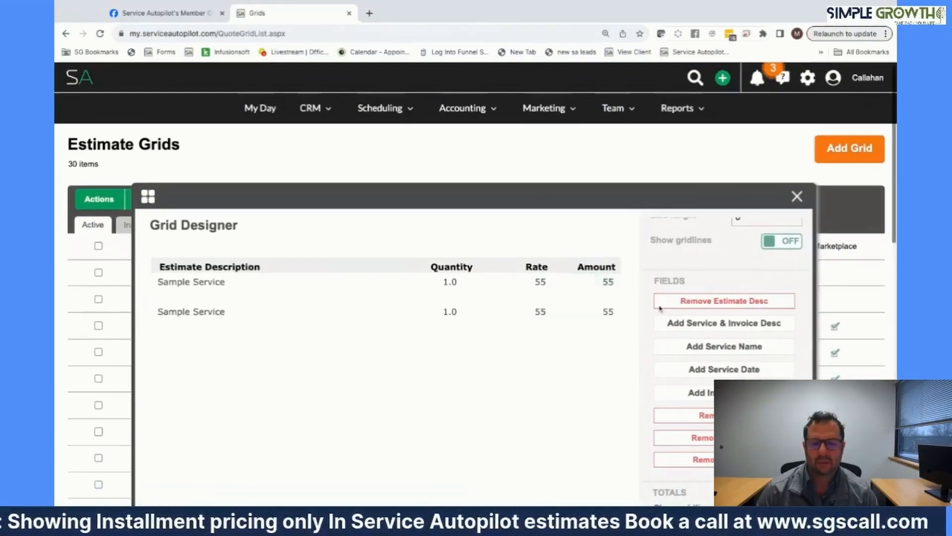
{"action": "scroll", "coordinate": [662, 309], "scroll_direction": "up", "scroll_amount": 3}
{"action": "left_click_drag", "start_coordinate": [719, 258], "coordinate": [627, 259]}
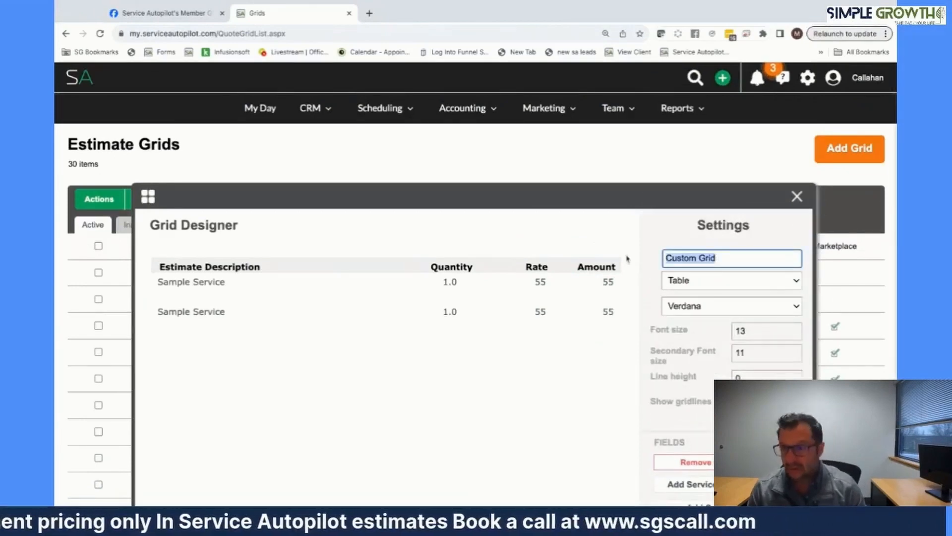
{"action": "type", "text": "Jimmy FB live"}
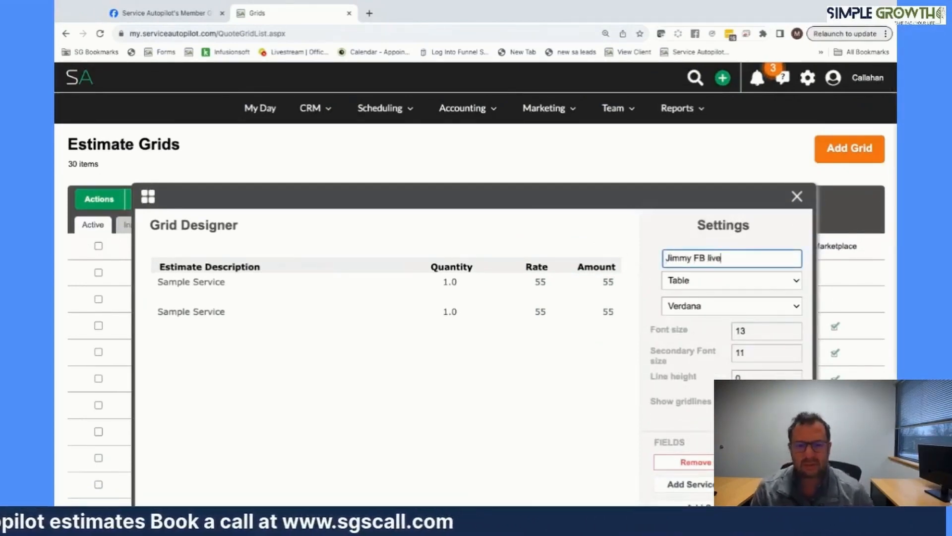
{"action": "scroll", "coordinate": [476, 314], "scroll_direction": "down", "scroll_amount": 7}
{"action": "left_click", "coordinate": [183, 273]}
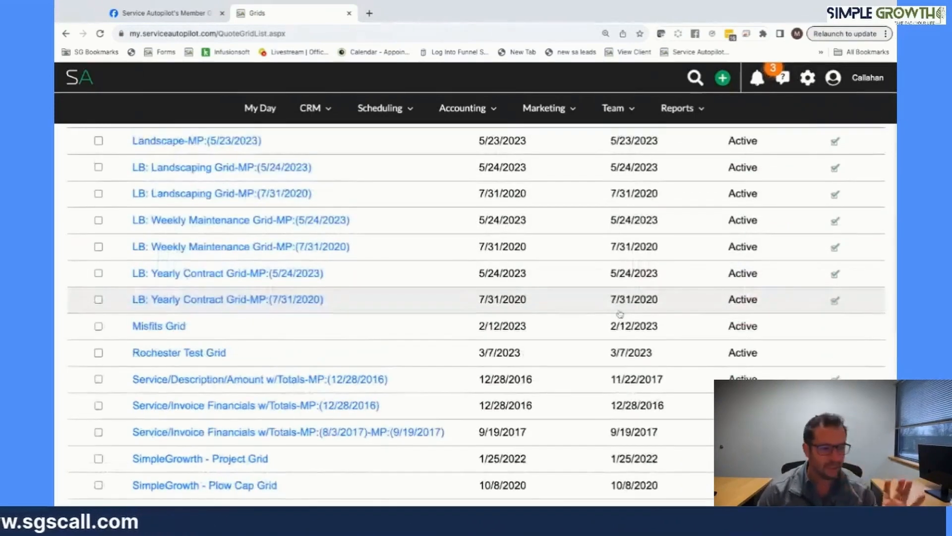
{"action": "left_click", "coordinate": [807, 78]}
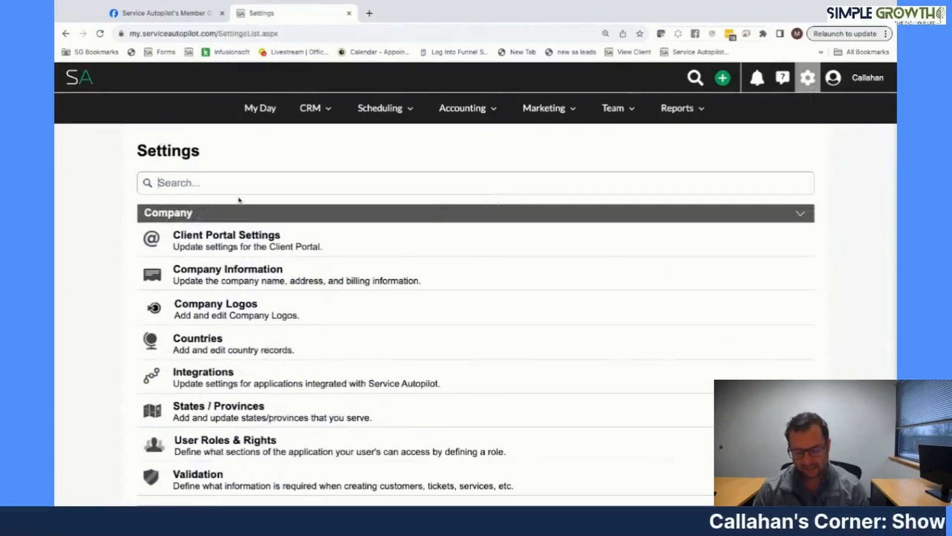
- Start a new document of type Estimate
{"action": "type", "text": "doc"}
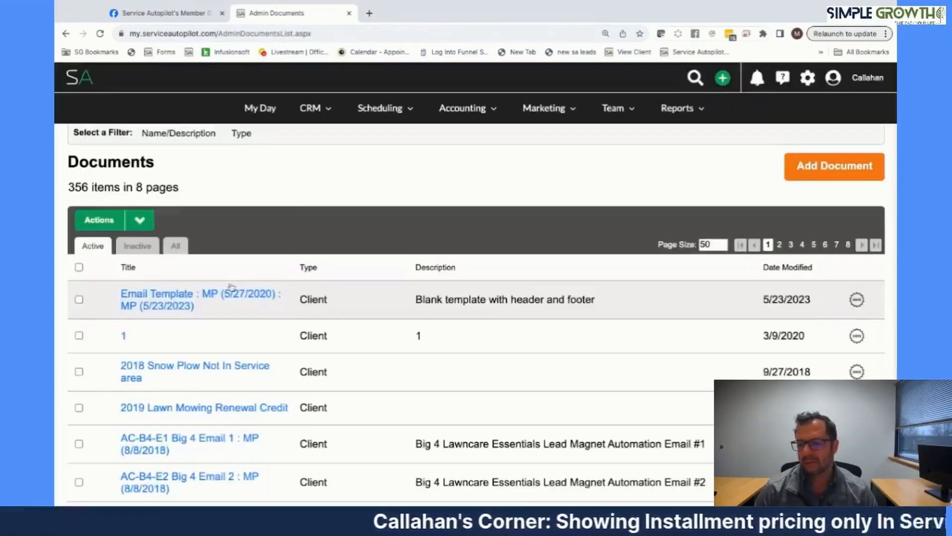
{"action": "left_click", "coordinate": [835, 166]}
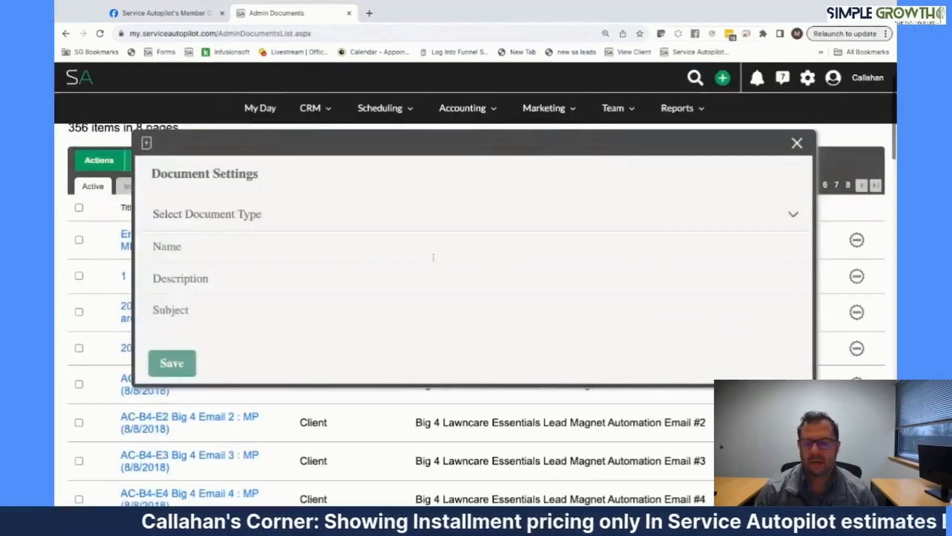
{"action": "left_click", "coordinate": [244, 219]}
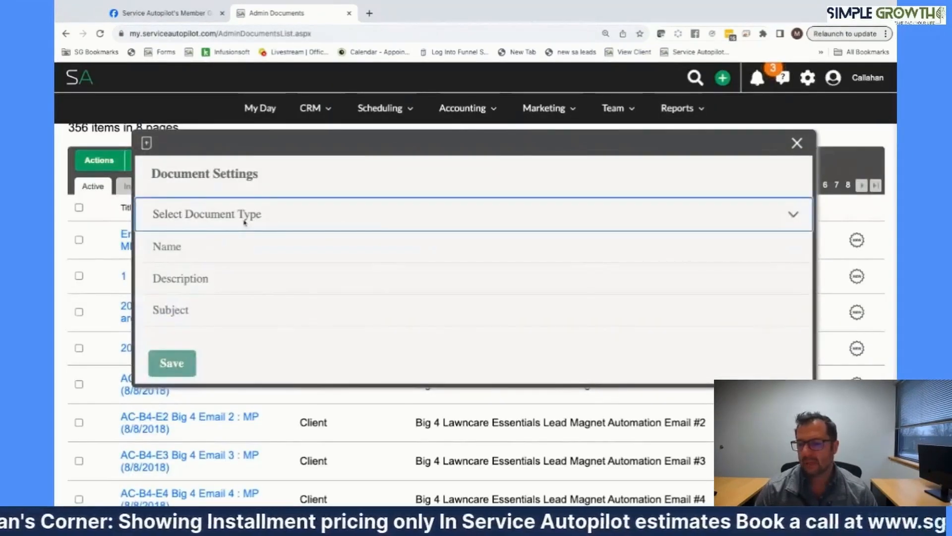
{"action": "left_click", "coordinate": [206, 271]}
- Set SimpleGrowth - Lead Estimate Email as estimate email and Misfits Acceptance as confirmation email
{"action": "scroll", "coordinate": [207, 271], "scroll_direction": "down", "scroll_amount": 2}
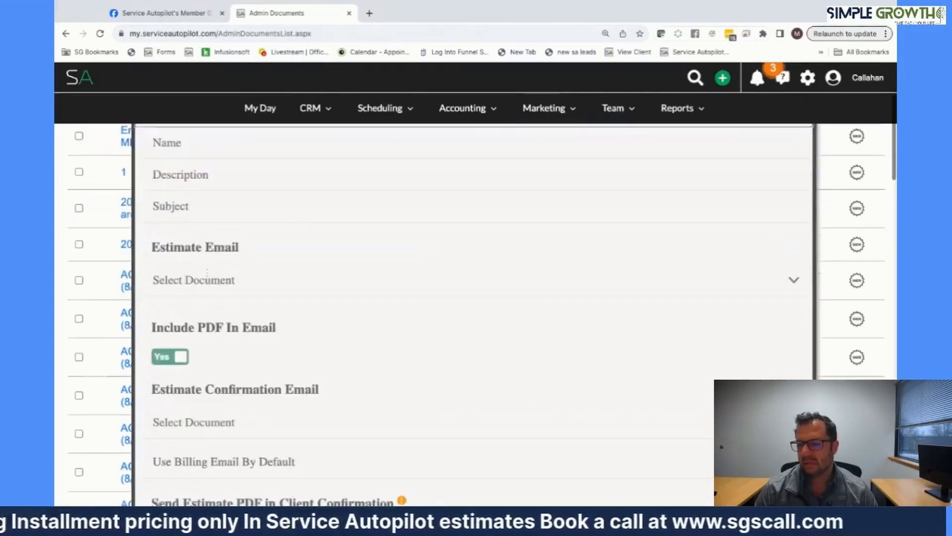
{"action": "left_click", "coordinate": [206, 274]}
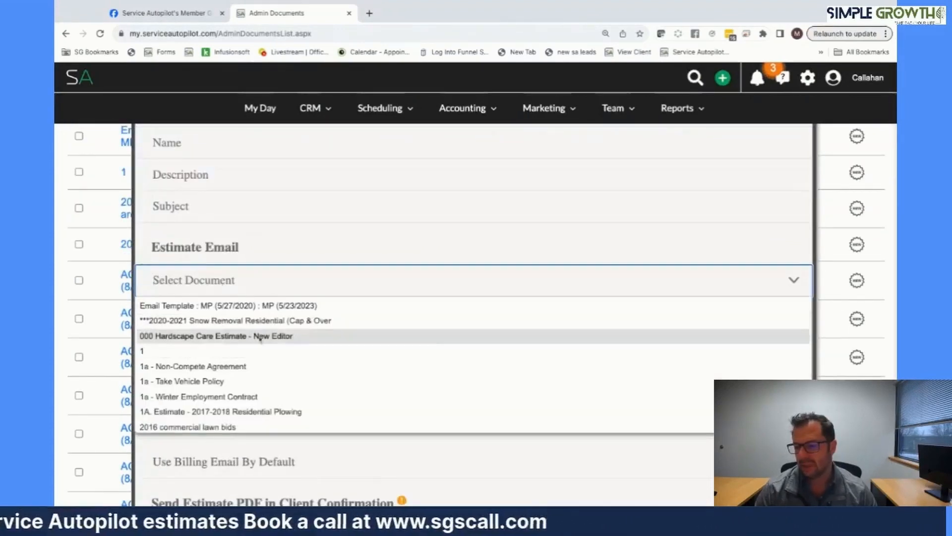
{"action": "scroll", "coordinate": [260, 337], "scroll_direction": "down", "scroll_amount": 15}
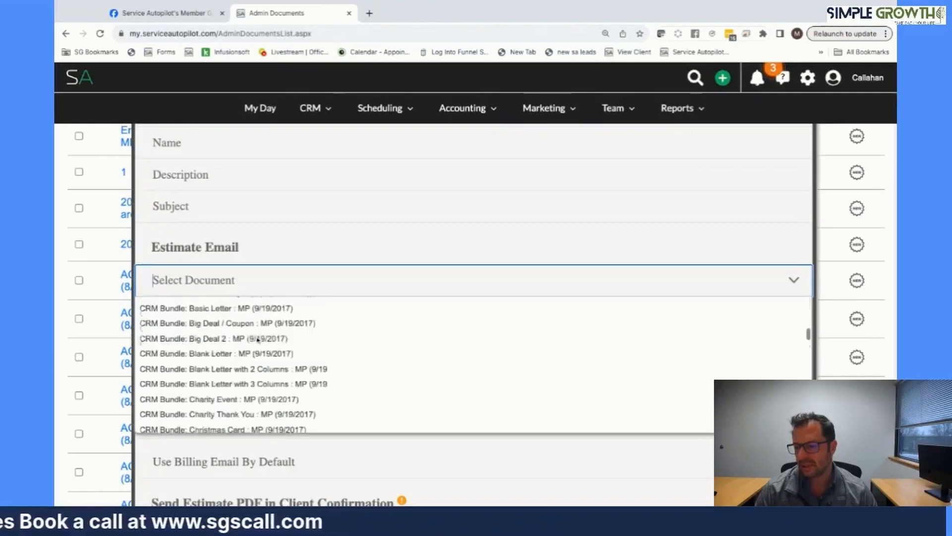
{"action": "scroll", "coordinate": [257, 339], "scroll_direction": "down", "scroll_amount": 9}
{"action": "type", "text": "lead"}
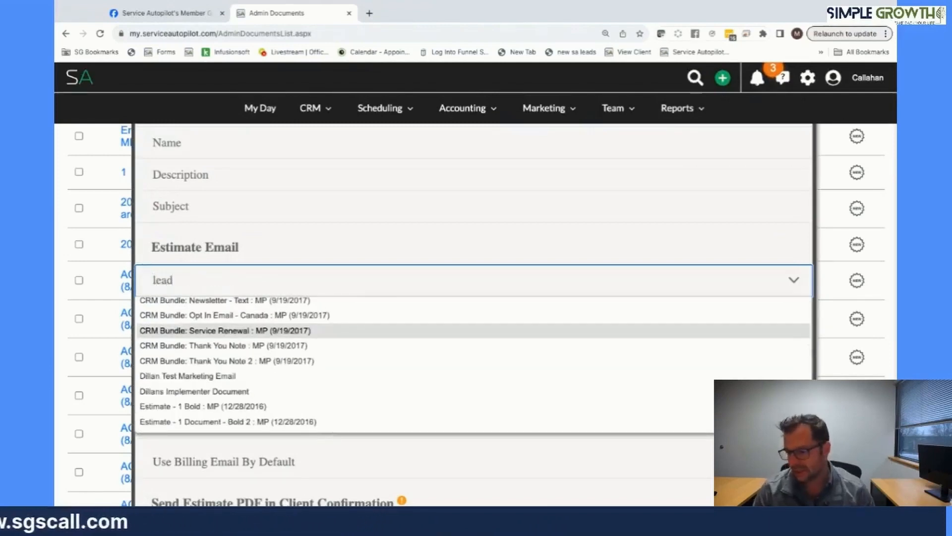
{"action": "key", "text": "Down"}
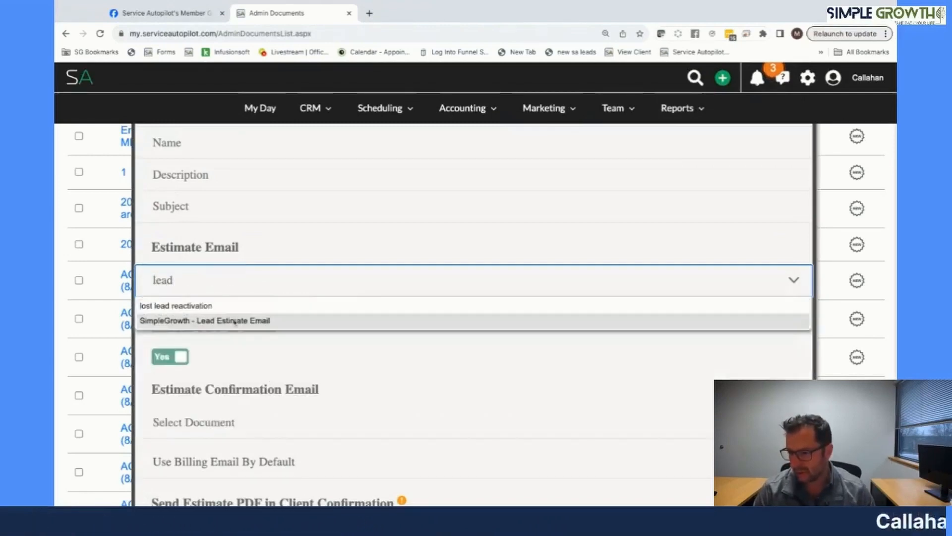
{"action": "key", "text": "Return"}
{"action": "scroll", "coordinate": [252, 342], "scroll_direction": "down", "scroll_amount": 2}
{"action": "left_click", "coordinate": [218, 308]}
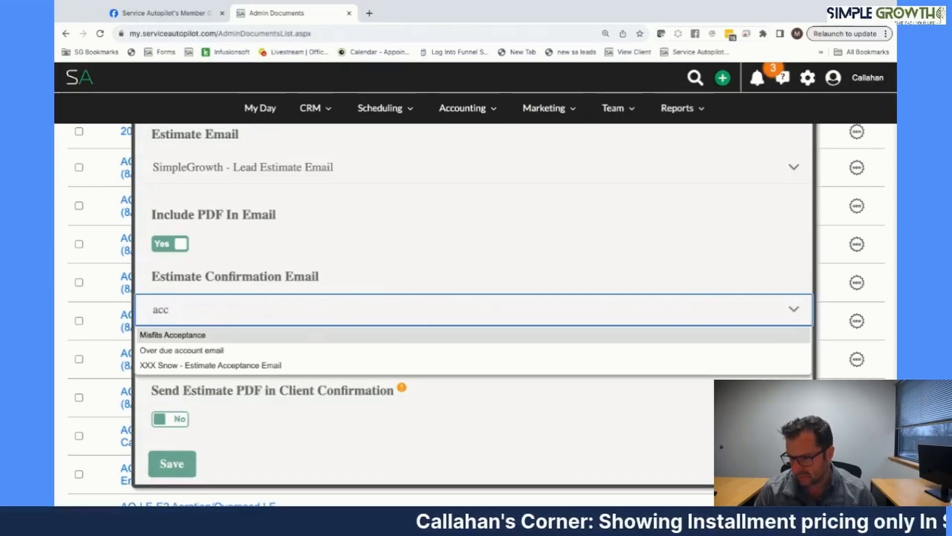
{"action": "left_click", "coordinate": [188, 335]}
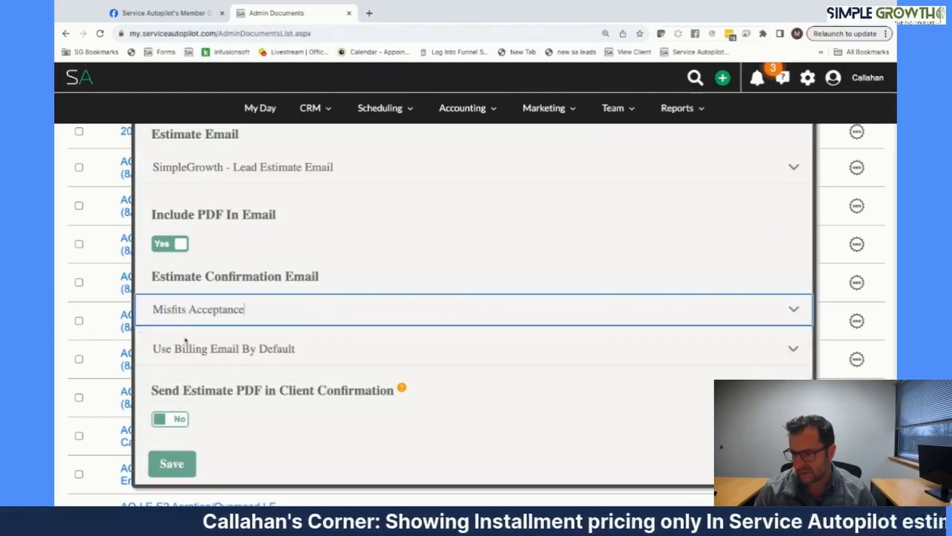
- Name the document 'SA Live Question Installs' and save its settings
{"action": "left_click", "coordinate": [173, 463]}
{"action": "scroll", "coordinate": [416, 401], "scroll_direction": "up", "scroll_amount": 1}
{"action": "scroll", "coordinate": [417, 401], "scroll_direction": "up", "scroll_amount": 4}
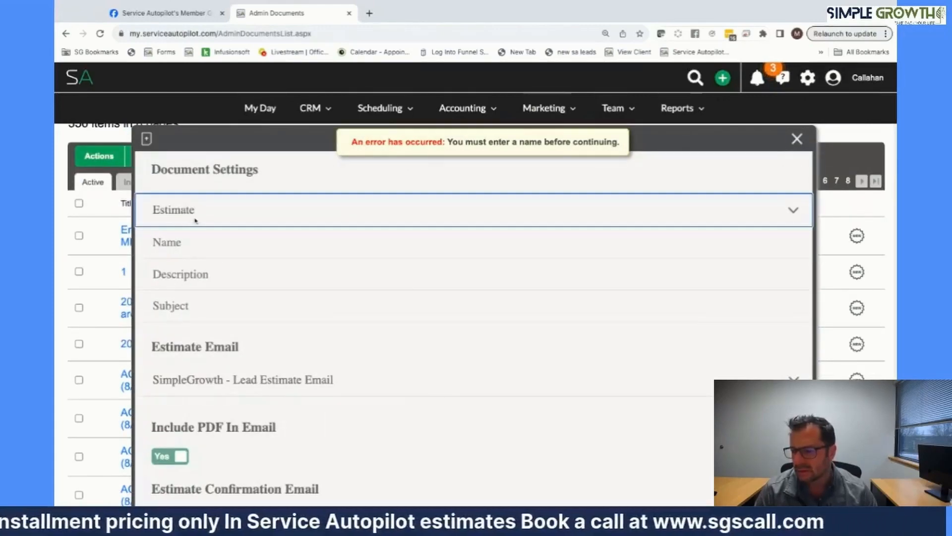
{"action": "left_click", "coordinate": [178, 244]}
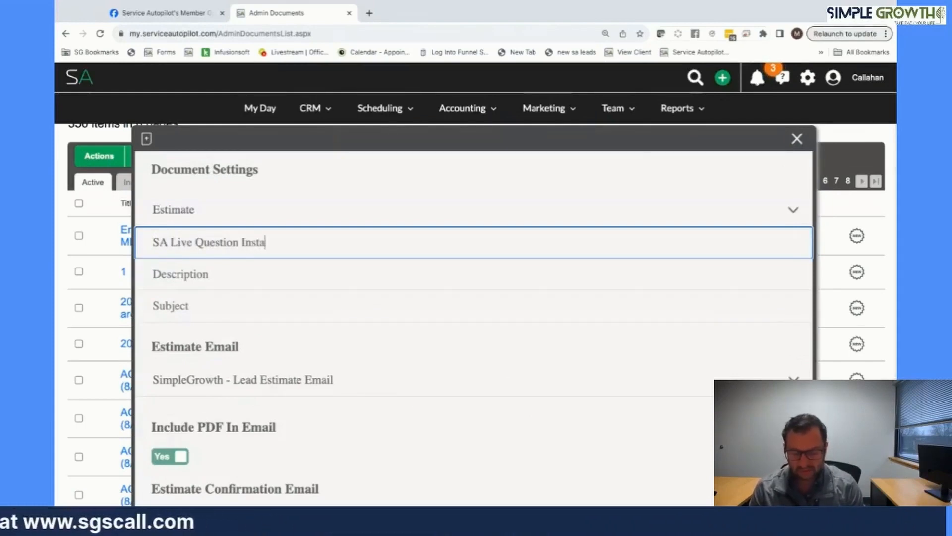
{"action": "scroll", "coordinate": [390, 386], "scroll_direction": "down", "scroll_amount": 9}
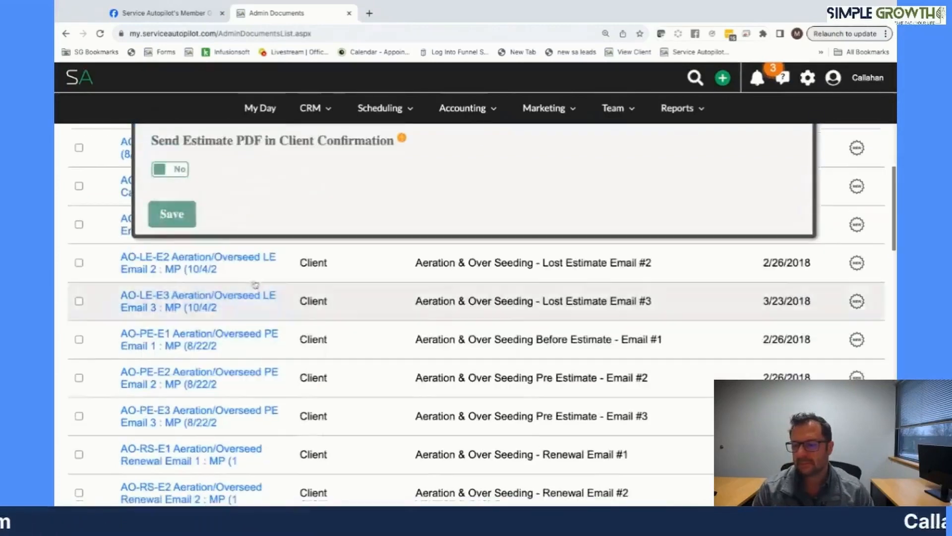
{"action": "left_click", "coordinate": [188, 213]}
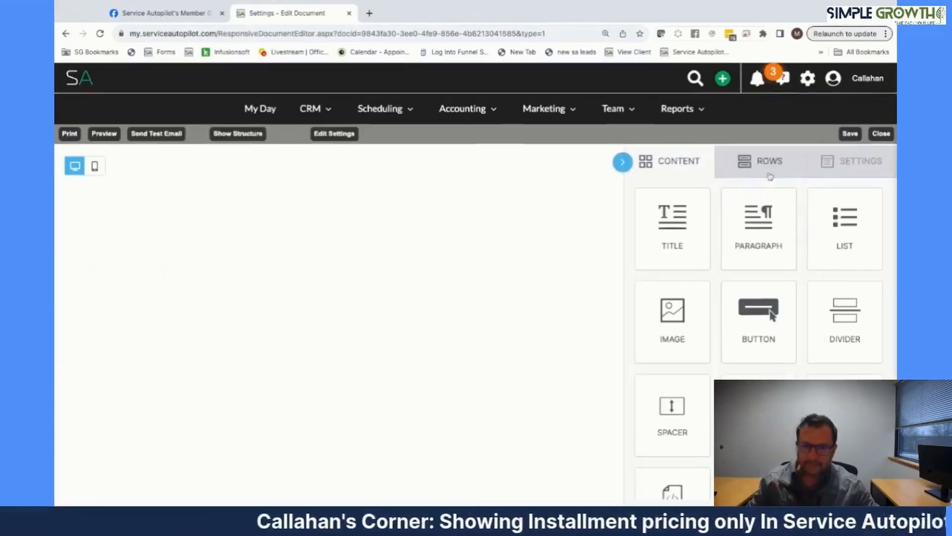
- Add three empty rows to the blank estimate template
{"action": "left_click", "coordinate": [770, 172]}
{"action": "left_click_drag", "start_coordinate": [760, 252], "coordinate": [223, 158]}
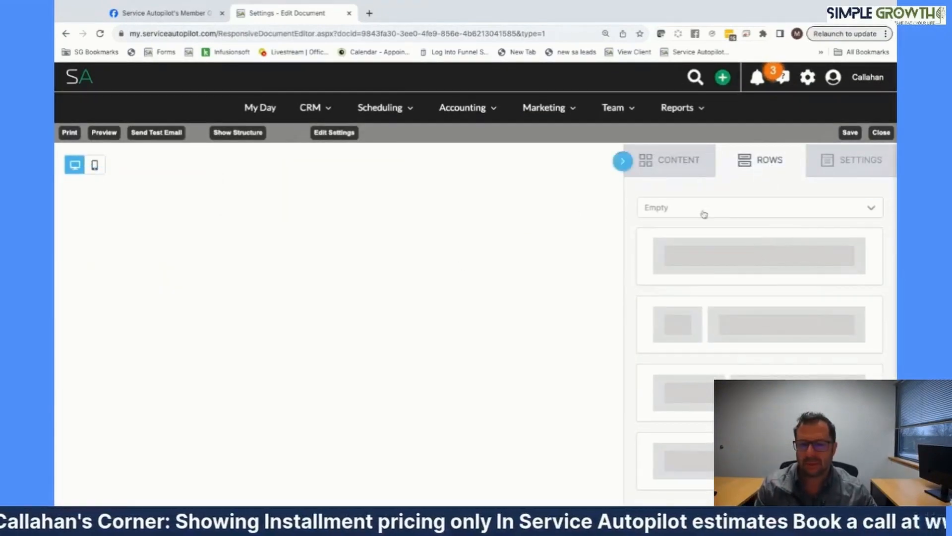
{"action": "left_click_drag", "start_coordinate": [716, 252], "coordinate": [307, 170]}
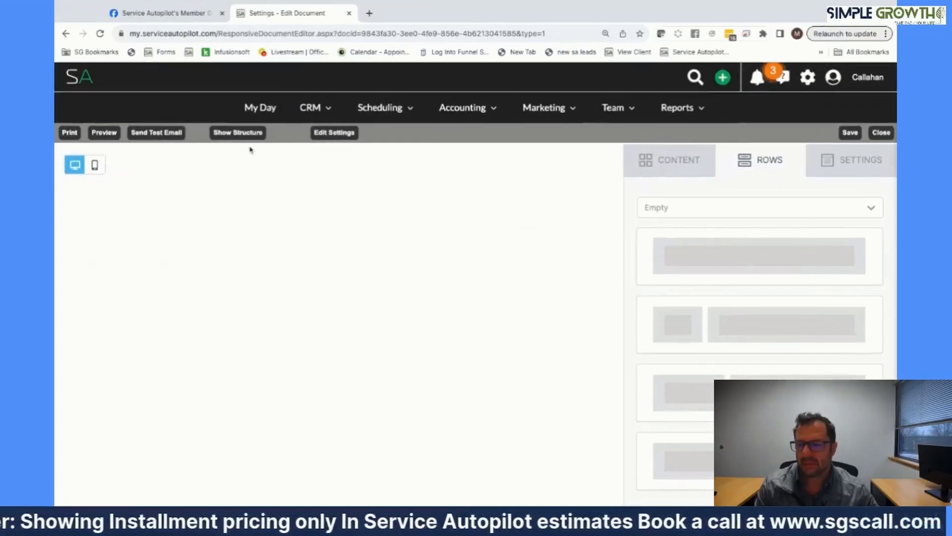
{"action": "left_click", "coordinate": [659, 168]}
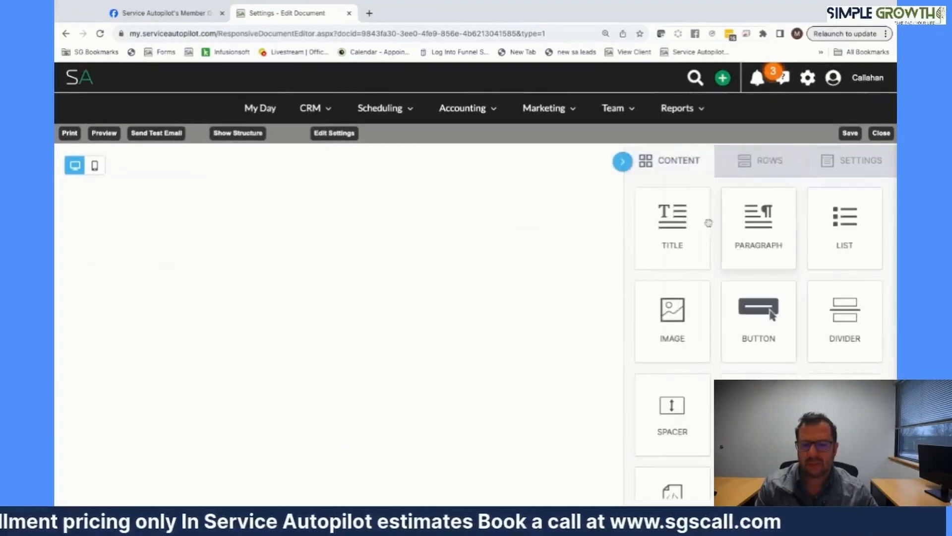
{"action": "left_click", "coordinate": [743, 167]}
{"action": "left_click_drag", "start_coordinate": [729, 266], "coordinate": [398, 187]}
{"action": "left_click_drag", "start_coordinate": [766, 260], "coordinate": [452, 238]}
{"action": "left_click_drag", "start_coordinate": [723, 248], "coordinate": [461, 302]}
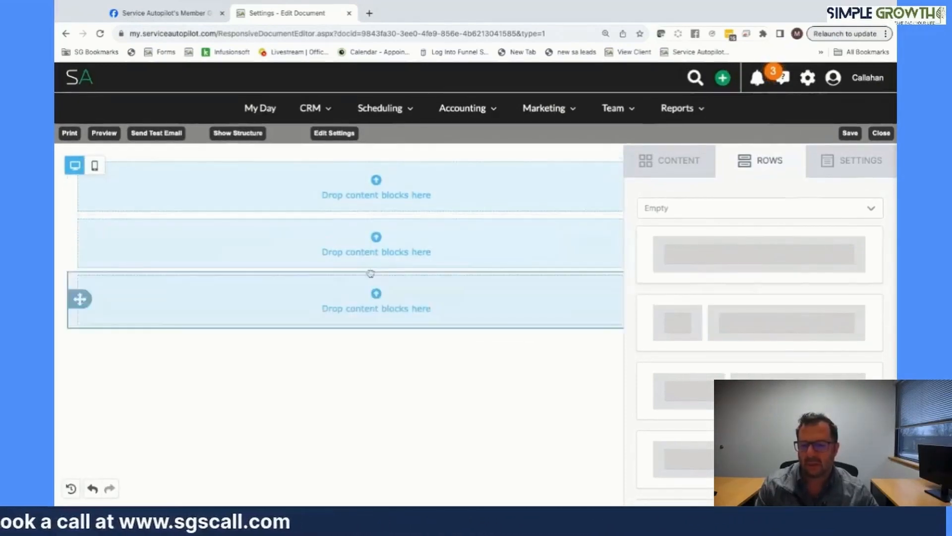
- Put a paragraph block in row 1 and the saved '000. hardscape' block in row 2
{"action": "left_click", "coordinate": [648, 174]}
{"action": "left_click_drag", "start_coordinate": [766, 241], "coordinate": [336, 206]}
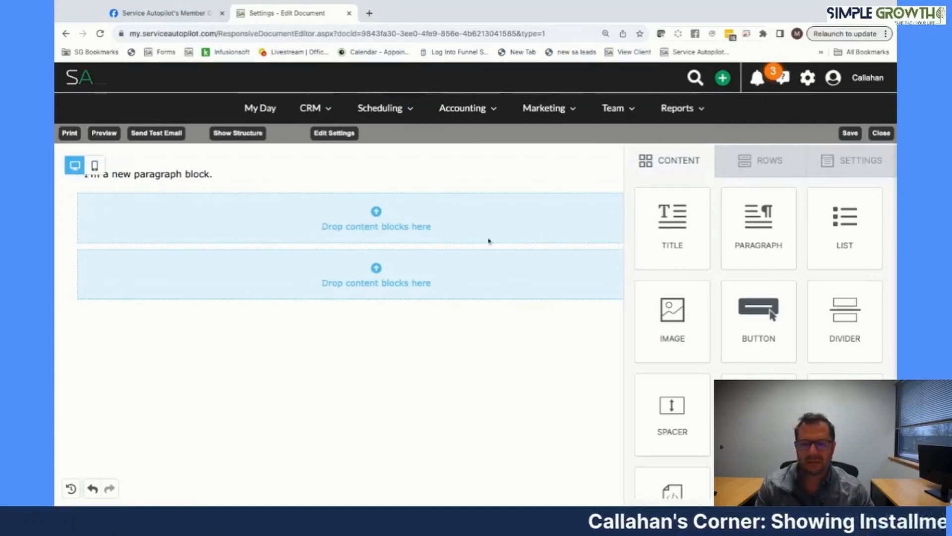
{"action": "left_click_drag", "start_coordinate": [845, 416], "coordinate": [383, 224]}
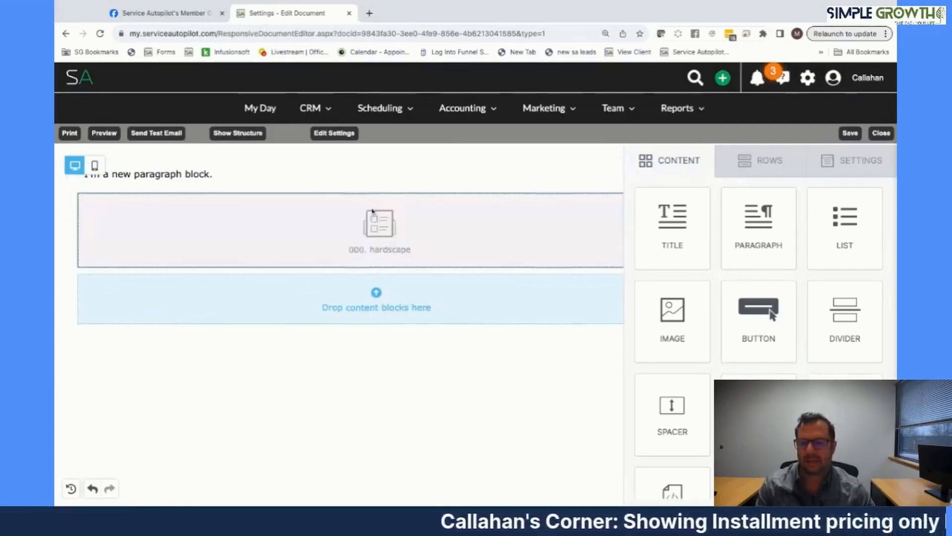
- Switch the hardscape content block to the Jimmy FB live content
{"action": "left_click", "coordinate": [428, 233]}
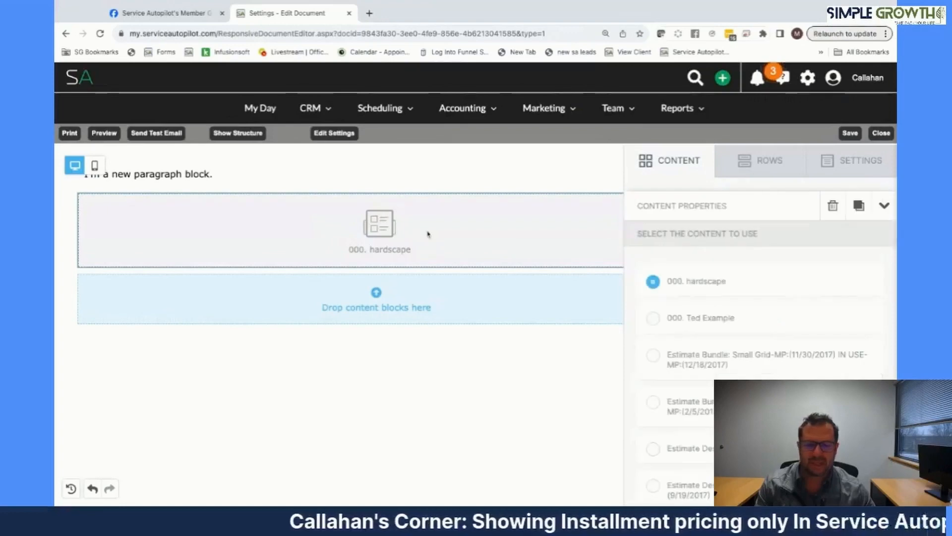
{"action": "scroll", "coordinate": [694, 387], "scroll_direction": "down", "scroll_amount": 5}
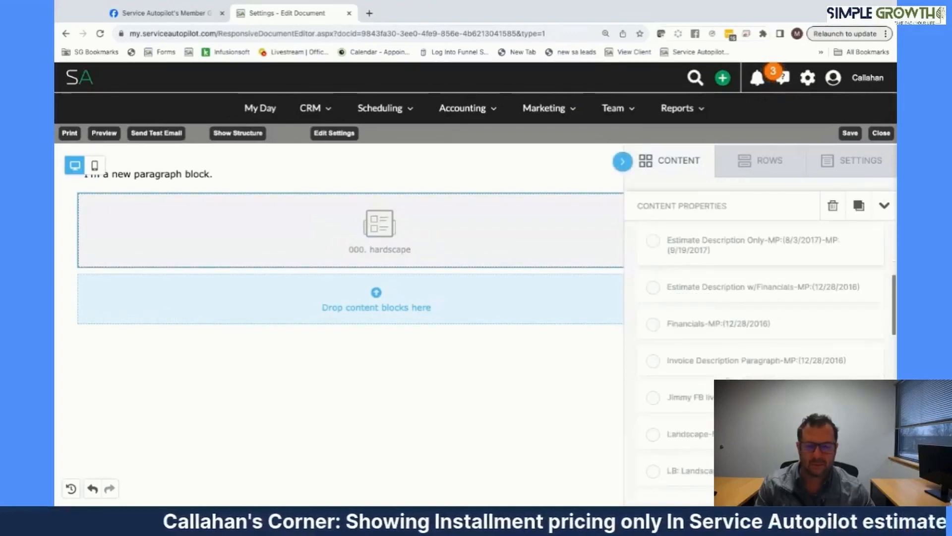
{"action": "left_click", "coordinate": [654, 397]}
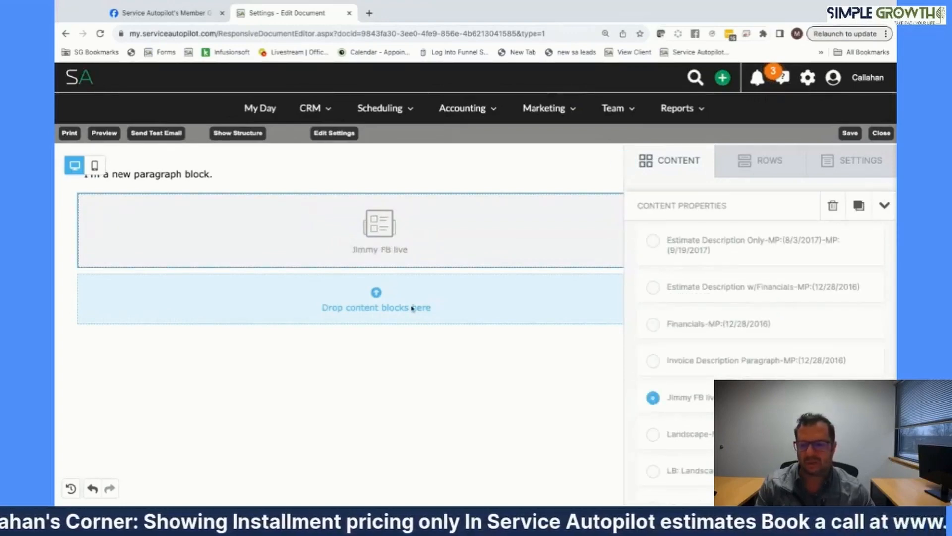
{"action": "left_click", "coordinate": [674, 162]}
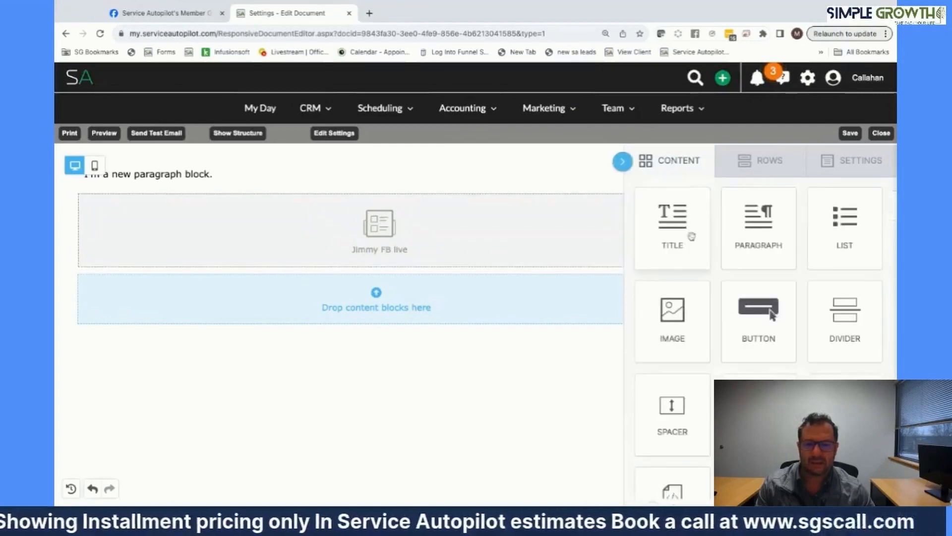
- Add a row-3 paragraph containing the # Of Installments and Installment Amount merge tags
{"action": "left_click_drag", "start_coordinate": [742, 215], "coordinate": [338, 286]}
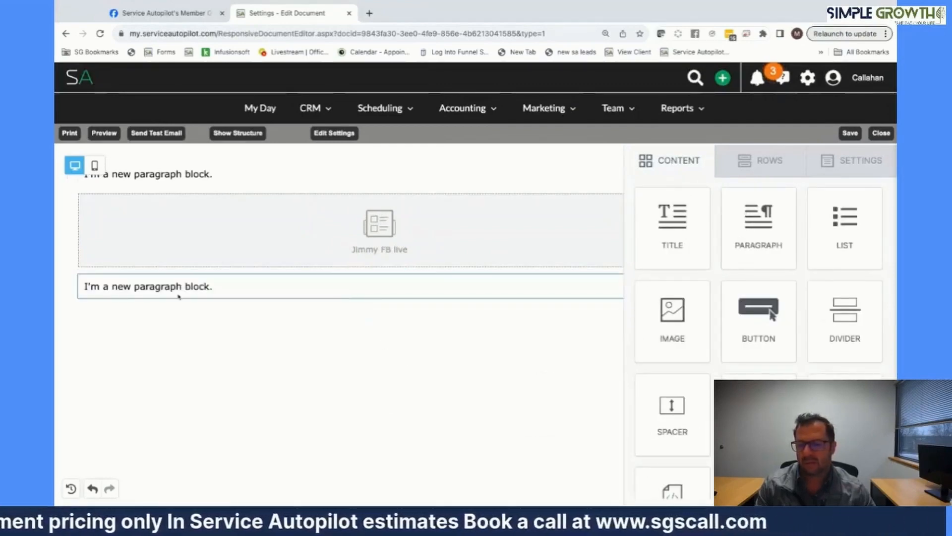
{"action": "triple_click", "coordinate": [197, 286]}
{"action": "type", "text": "@"}
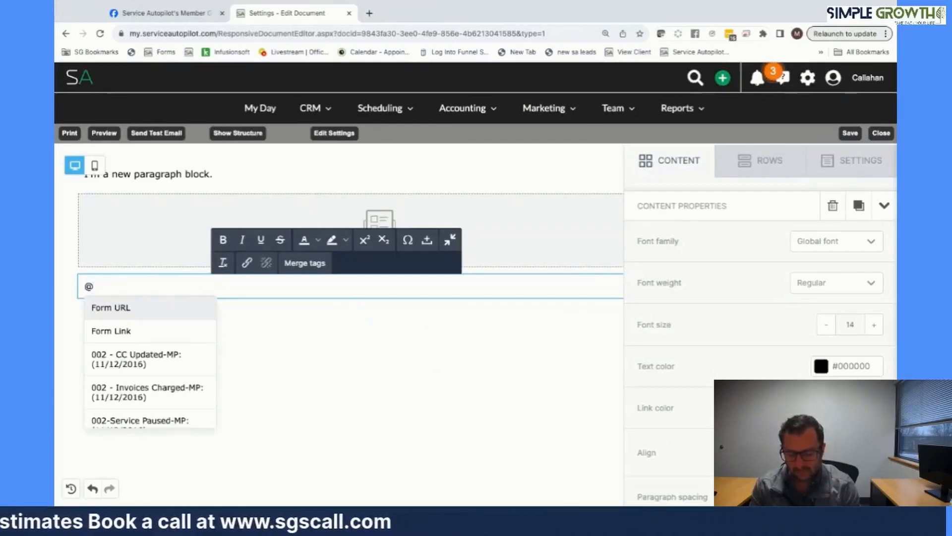
{"action": "type", "text": "# of"}
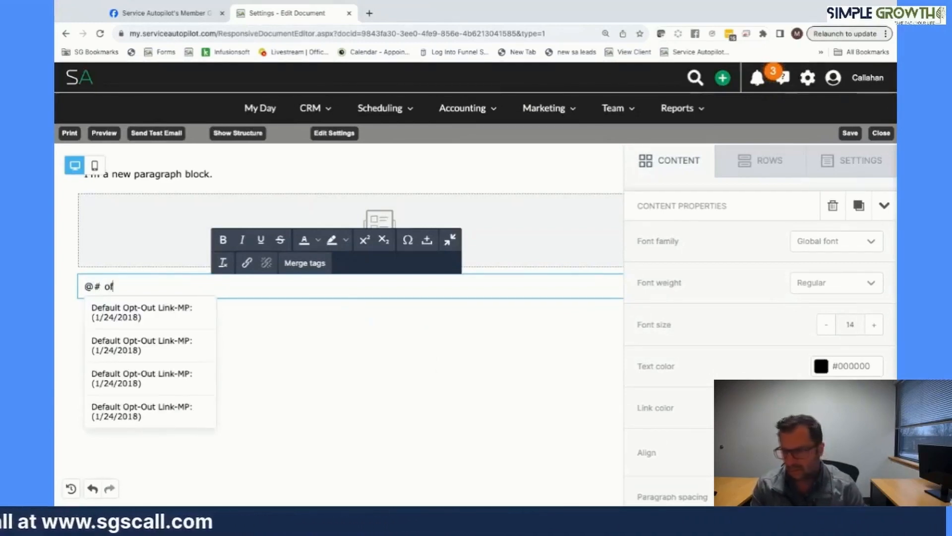
{"action": "scroll", "coordinate": [187, 342], "scroll_direction": "down", "scroll_amount": 6}
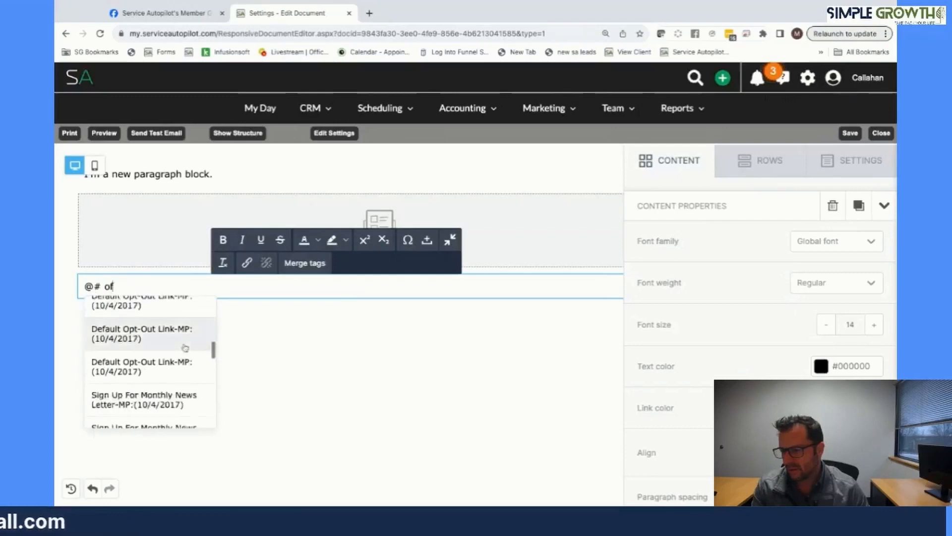
{"action": "left_click", "coordinate": [156, 327]}
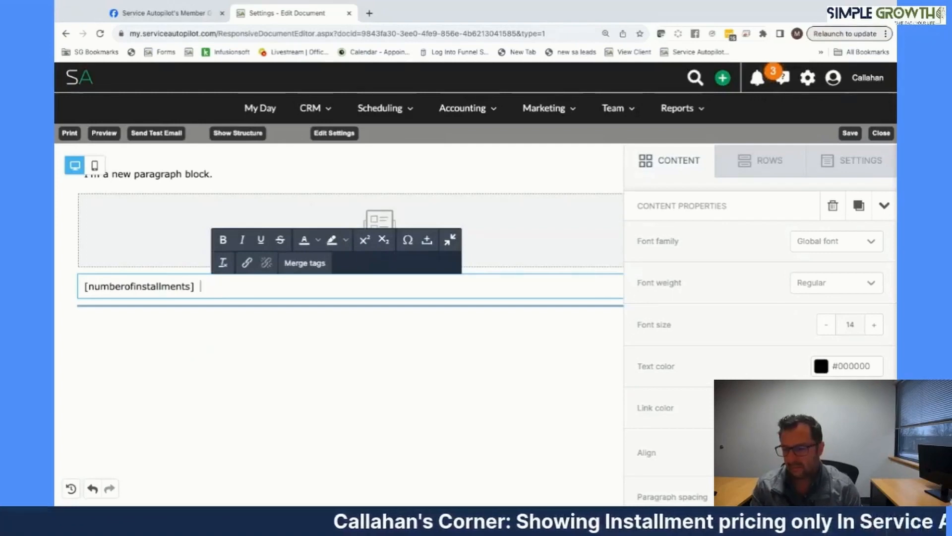
{"action": "type", "text": "@insta"}
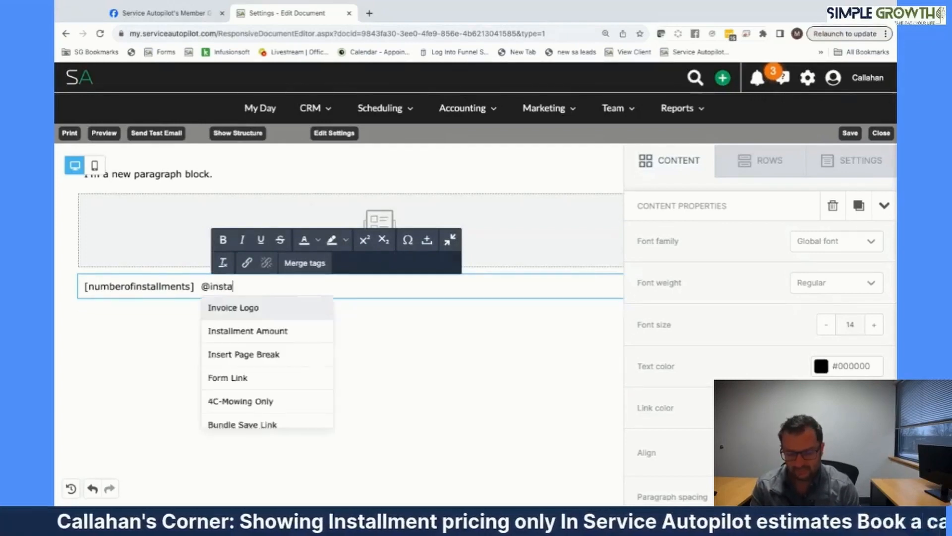
{"action": "type", "text": "ll"}
{"action": "left_click", "coordinate": [256, 311]}
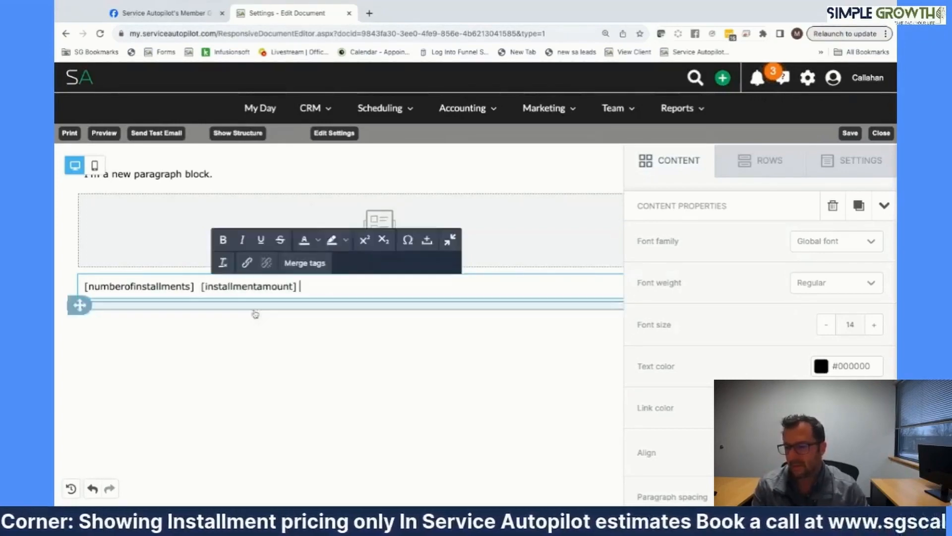
- Write 'Your payment plan is divided in to … of … on a monthly basis' around the tags
{"action": "left_click", "coordinate": [86, 287]}
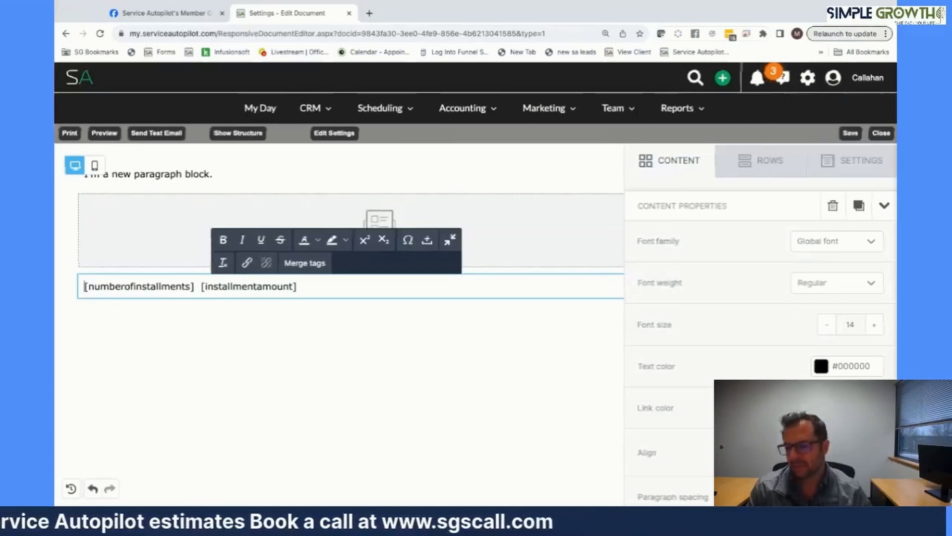
{"action": "type", "text": "YOu"}
{"action": "key", "text": "BackSpace"}
{"action": "key", "text": "BackSpace"}
{"action": "key", "text": "BackSpace"}
{"action": "type", "text": "Your"}
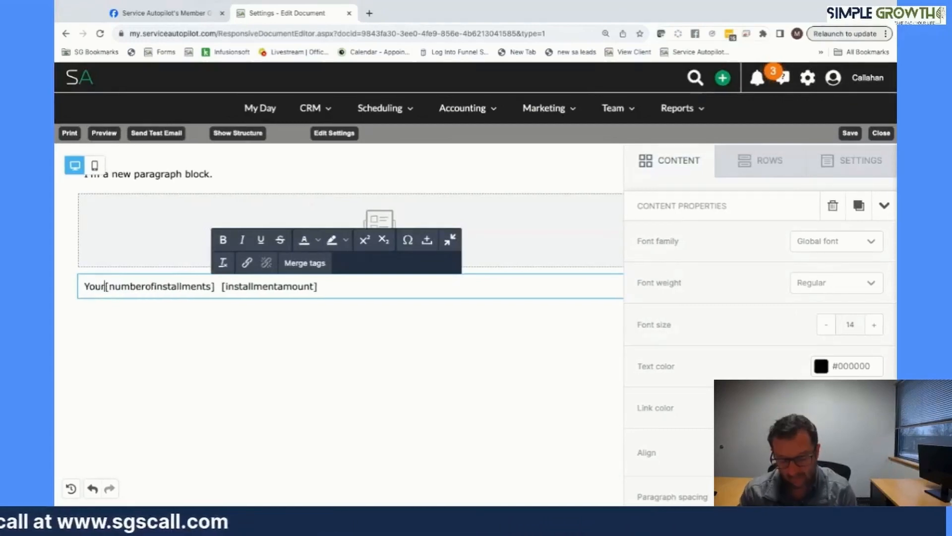
{"action": "type", "text": " payment pla"}
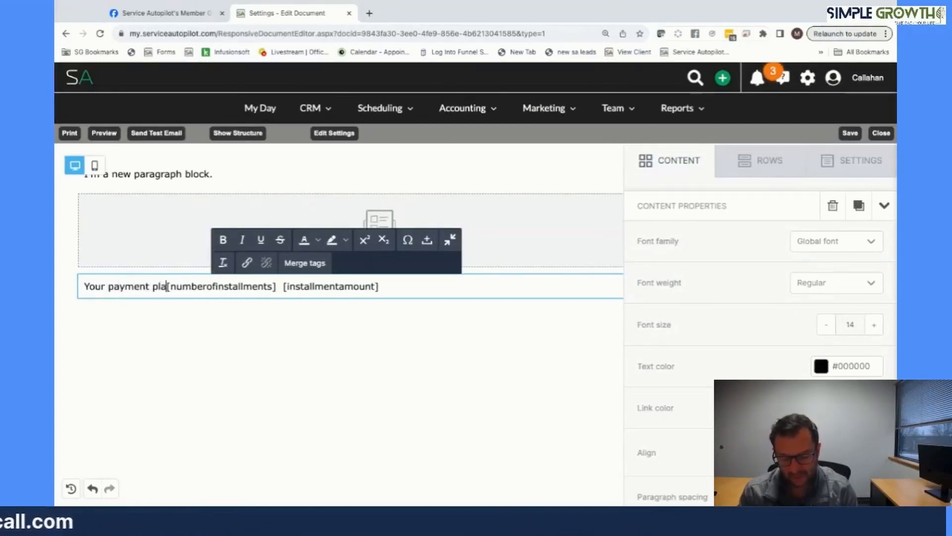
{"action": "type", "text": "n is "}
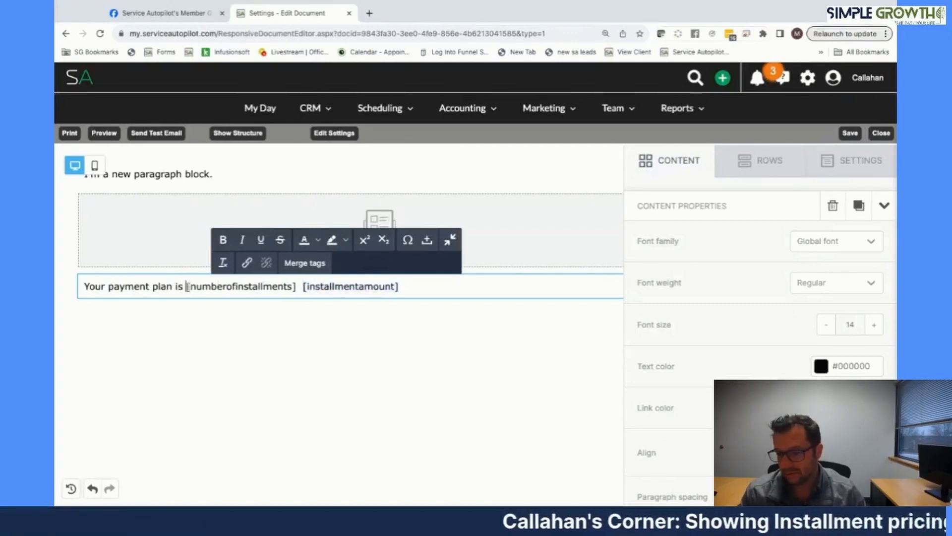
{"action": "type", "text": "divided in to"}
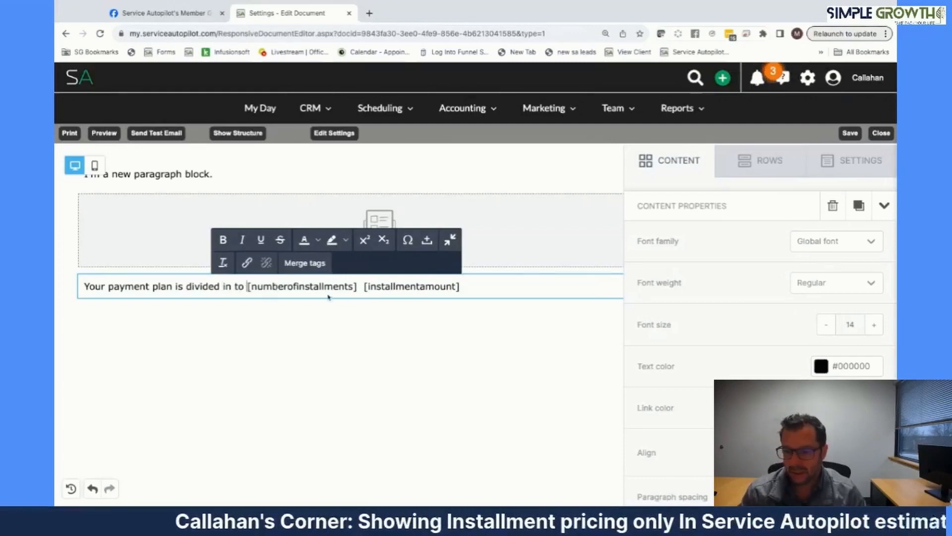
{"action": "type", "text": " [numberof"}
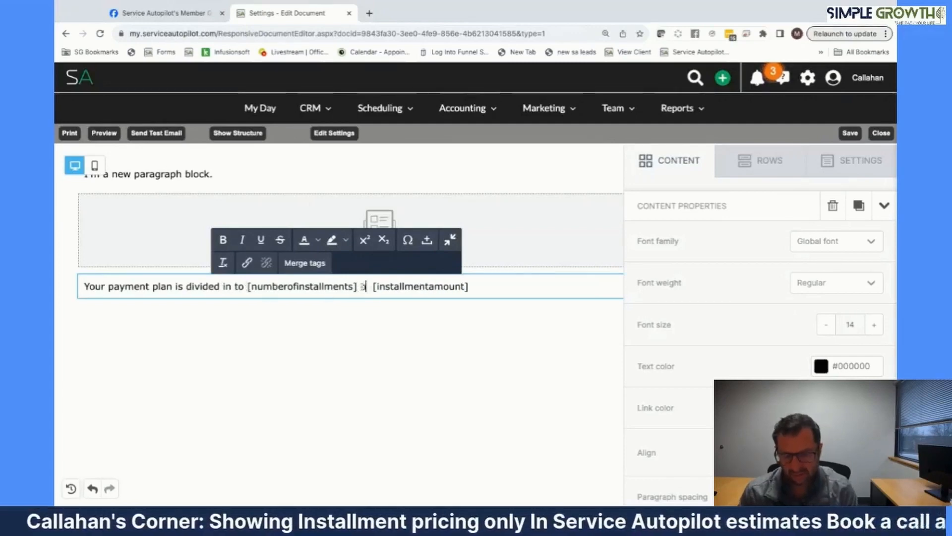
{"action": "key", "text": "BackSpace"}
{"action": "left_click", "coordinate": [477, 286]}
{"action": "type", "text": "p"}
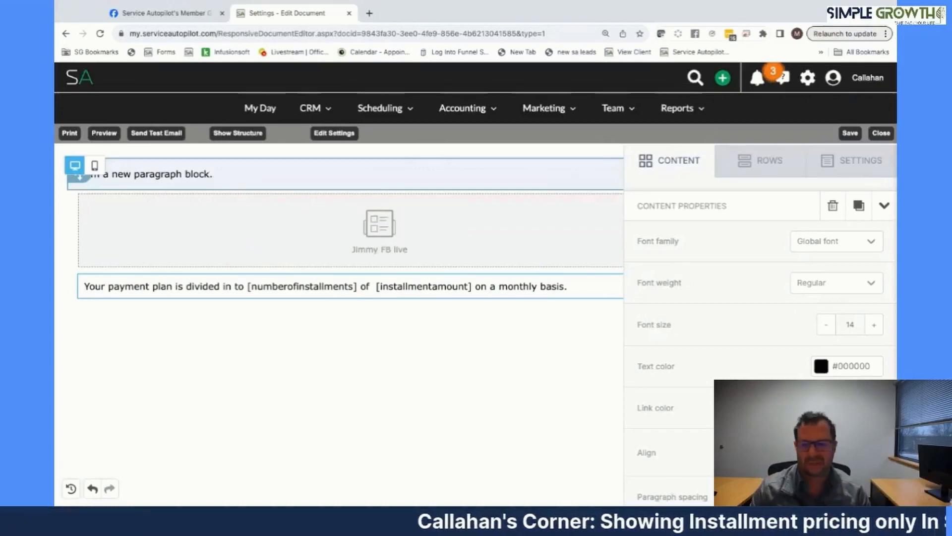
- Add a Signature Line merge tag two lines below the payment-plan sentence
{"action": "left_click", "coordinate": [569, 287]}
{"action": "key", "text": "Return"}
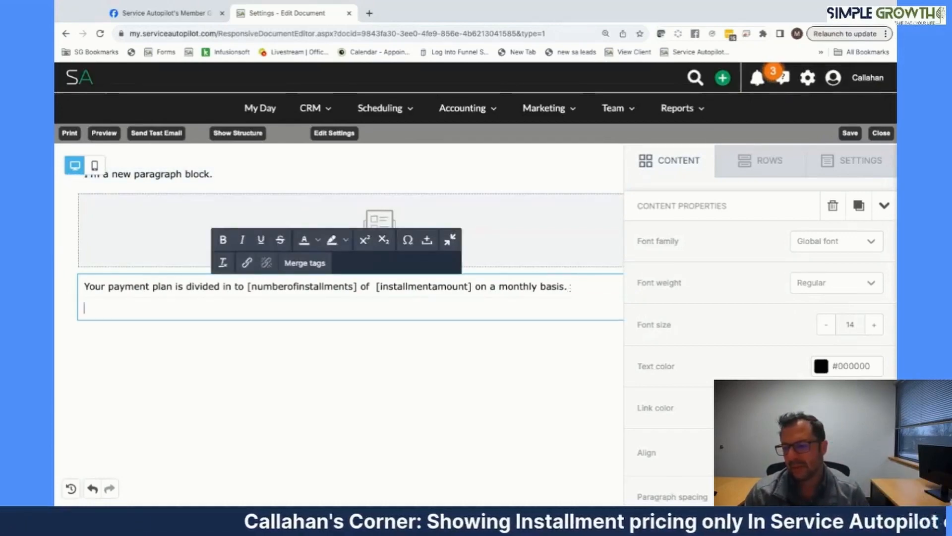
{"action": "key", "text": "Return"}
{"action": "type", "text": "@"}
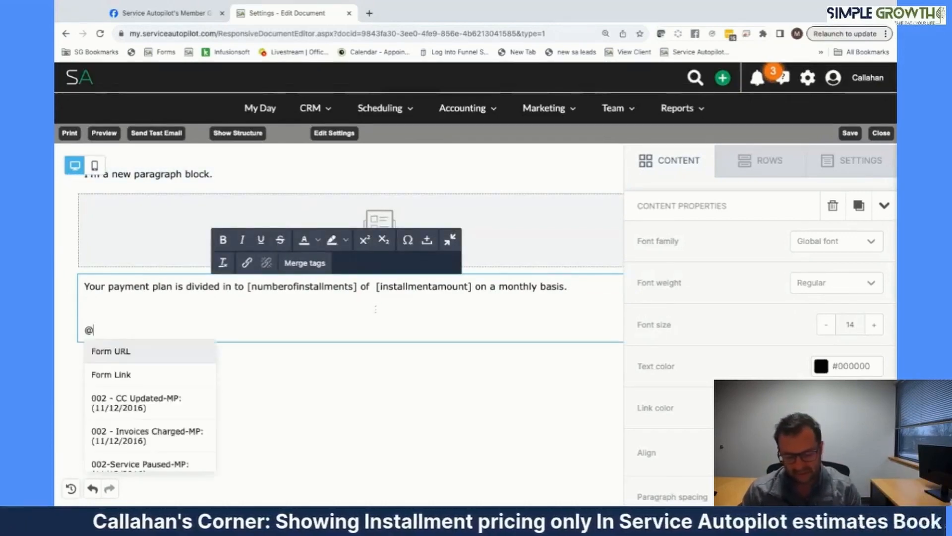
{"action": "type", "text": "signature"}
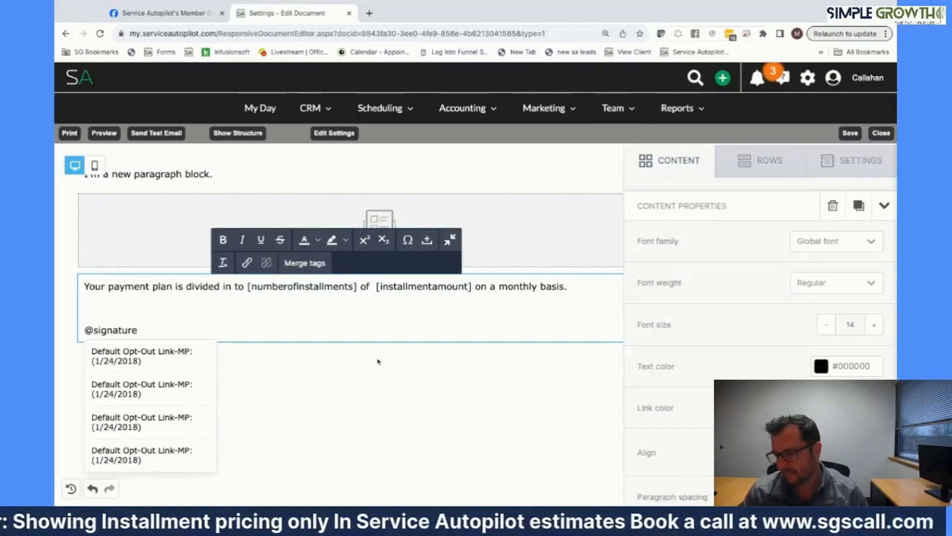
{"action": "scroll", "coordinate": [204, 387], "scroll_direction": "down", "scroll_amount": 10}
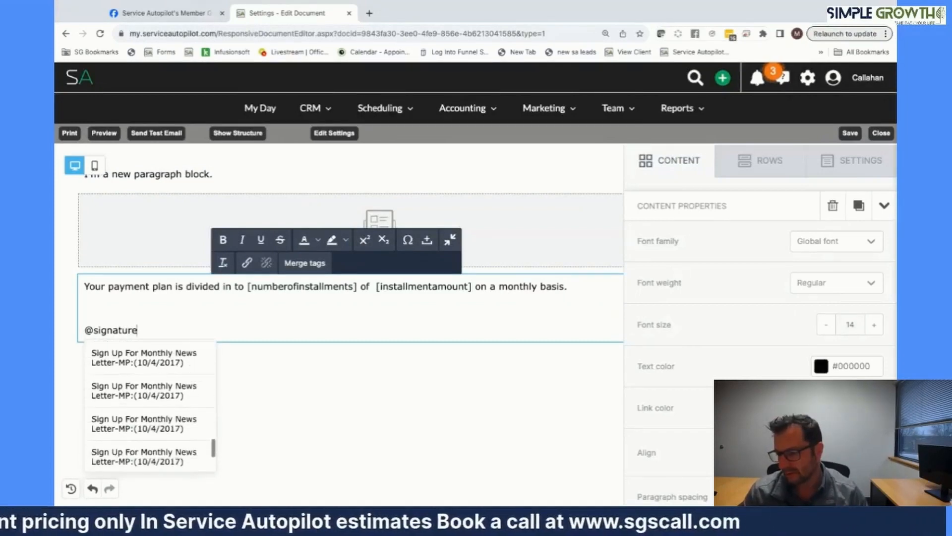
{"action": "scroll", "coordinate": [149, 406], "scroll_direction": "down", "scroll_amount": 3}
{"action": "scroll", "coordinate": [149, 406], "scroll_direction": "up", "scroll_amount": 1}
{"action": "left_click", "coordinate": [142, 447]}
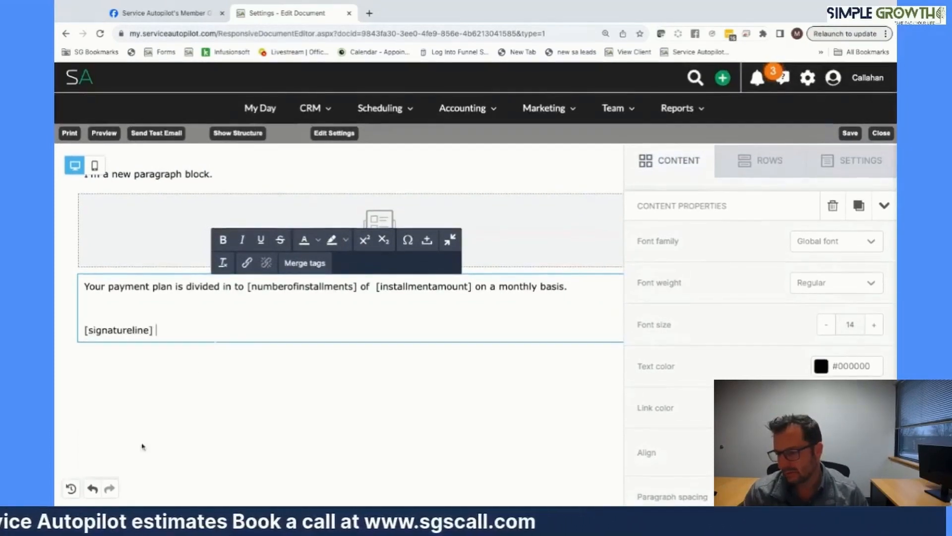
- Save the template and close the editor, confirming the save
{"action": "left_click", "coordinate": [850, 133]}
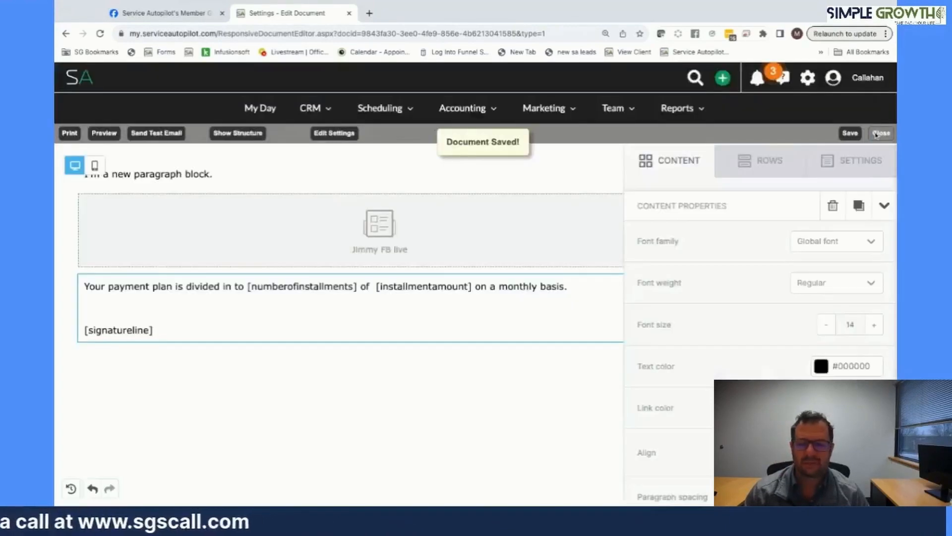
{"action": "left_click", "coordinate": [876, 134]}
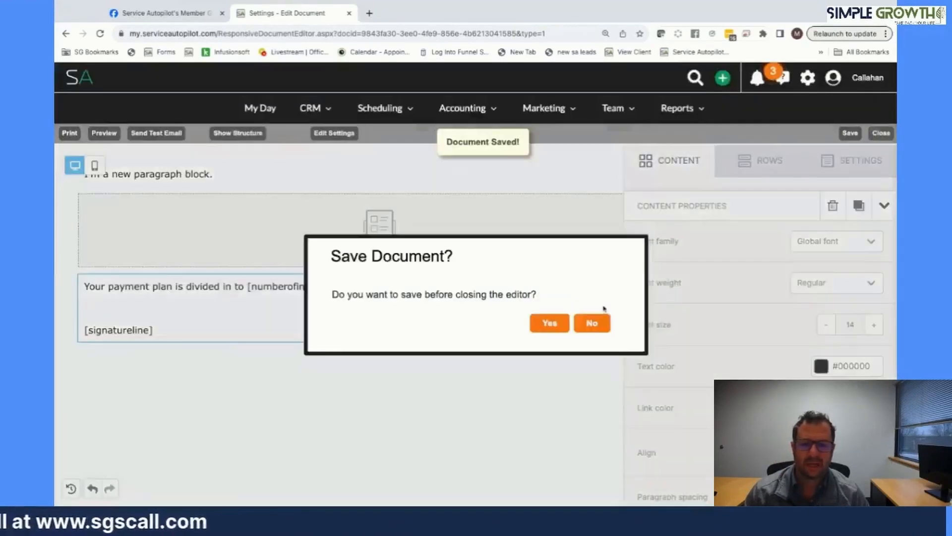
{"action": "left_click", "coordinate": [561, 326]}
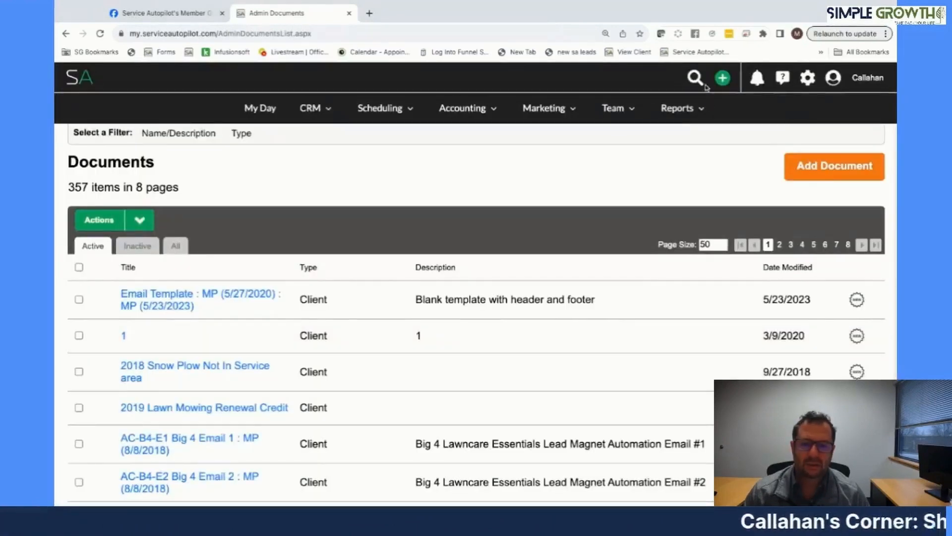
- Open the recent test lead and start a new estimate for it
{"action": "left_click", "coordinate": [695, 78]}
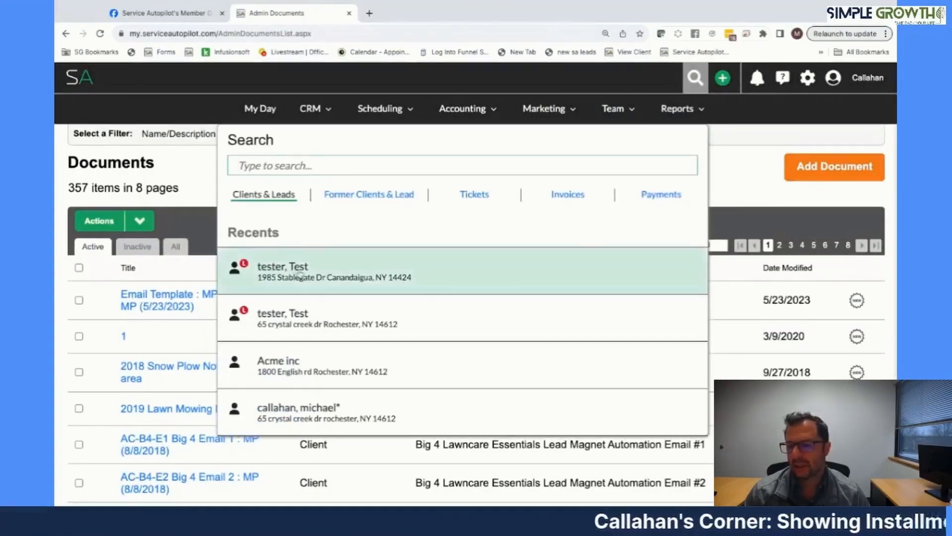
{"action": "left_click", "coordinate": [300, 273]}
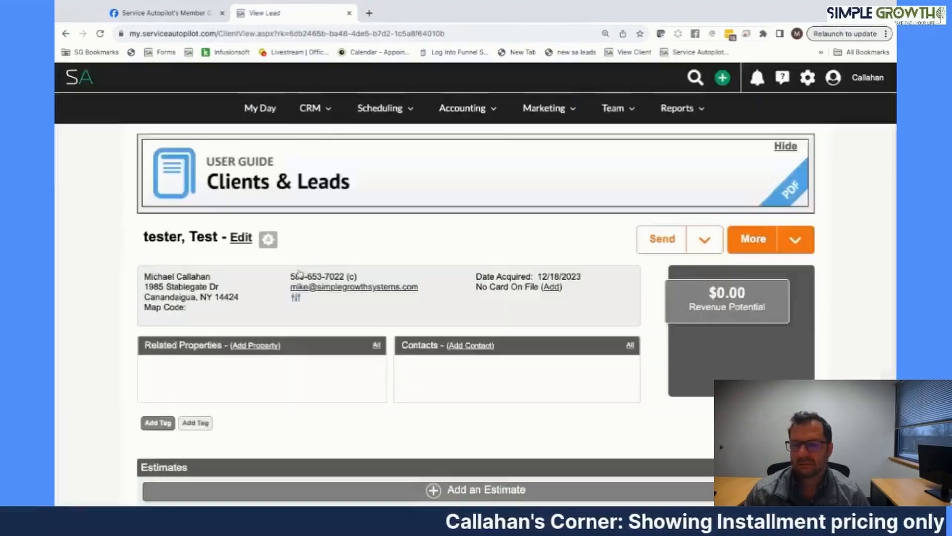
{"action": "scroll", "coordinate": [471, 233], "scroll_direction": "down", "scroll_amount": 5}
{"action": "left_click", "coordinate": [470, 237]}
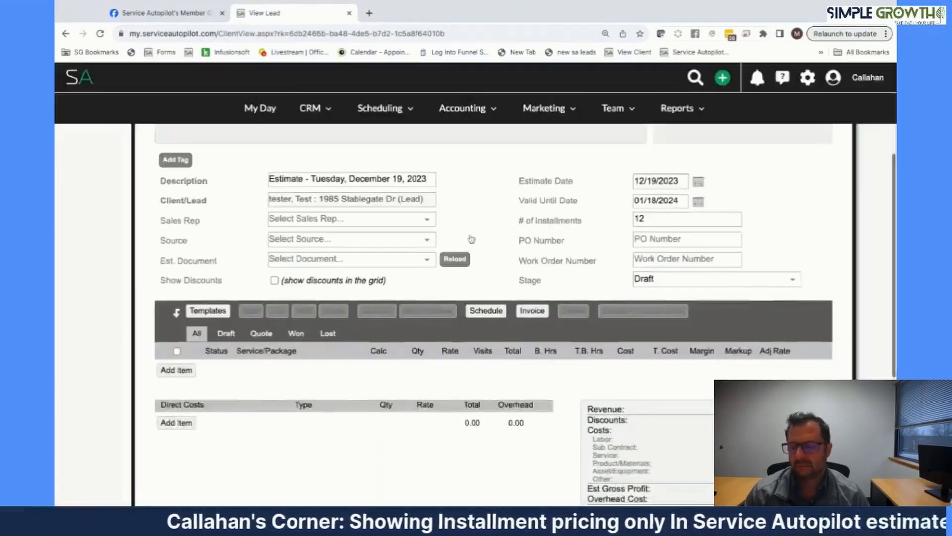
- Apply the 2019 Lawn Care - Leads template to the estimate
{"action": "left_click", "coordinate": [212, 315]}
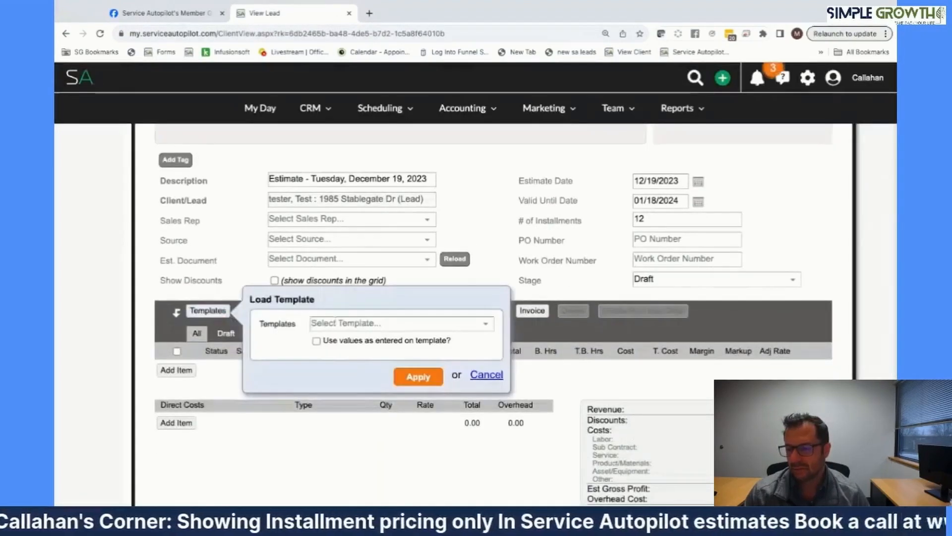
{"action": "left_click", "coordinate": [357, 323]}
{"action": "scroll", "coordinate": [359, 356], "scroll_direction": "down", "scroll_amount": 10}
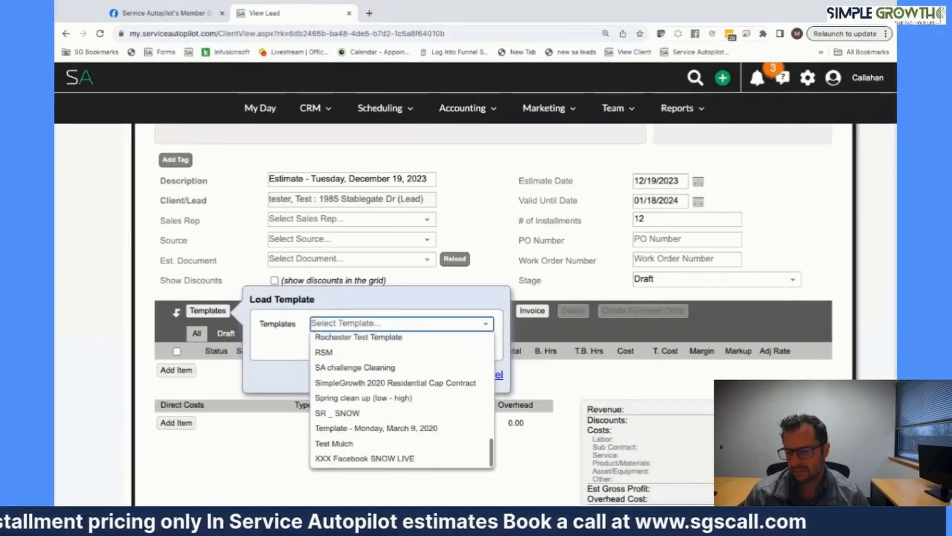
{"action": "scroll", "coordinate": [359, 356], "scroll_direction": "up", "scroll_amount": 3}
{"action": "scroll", "coordinate": [358, 356], "scroll_direction": "up", "scroll_amount": 4}
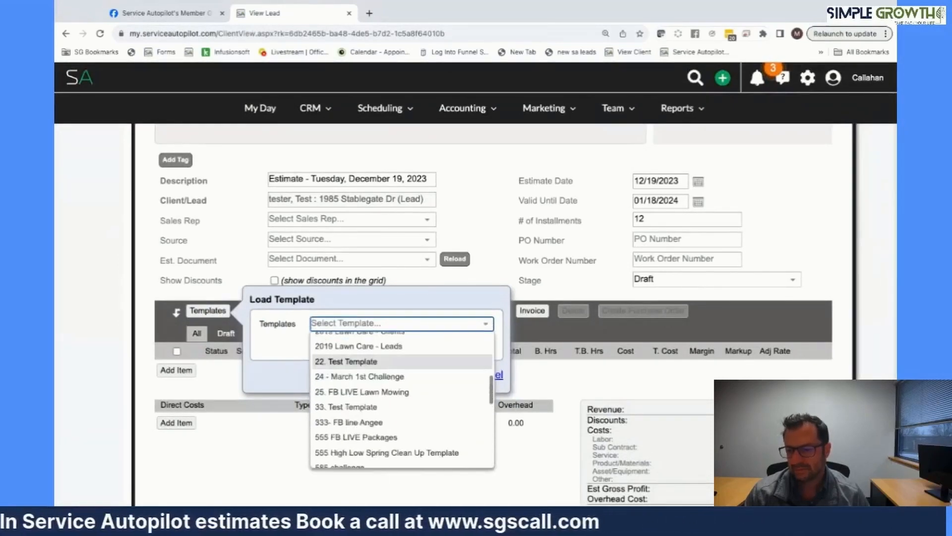
{"action": "scroll", "coordinate": [359, 361], "scroll_direction": "up", "scroll_amount": 1}
{"action": "left_click", "coordinate": [358, 361]}
{"action": "left_click", "coordinate": [418, 377]}
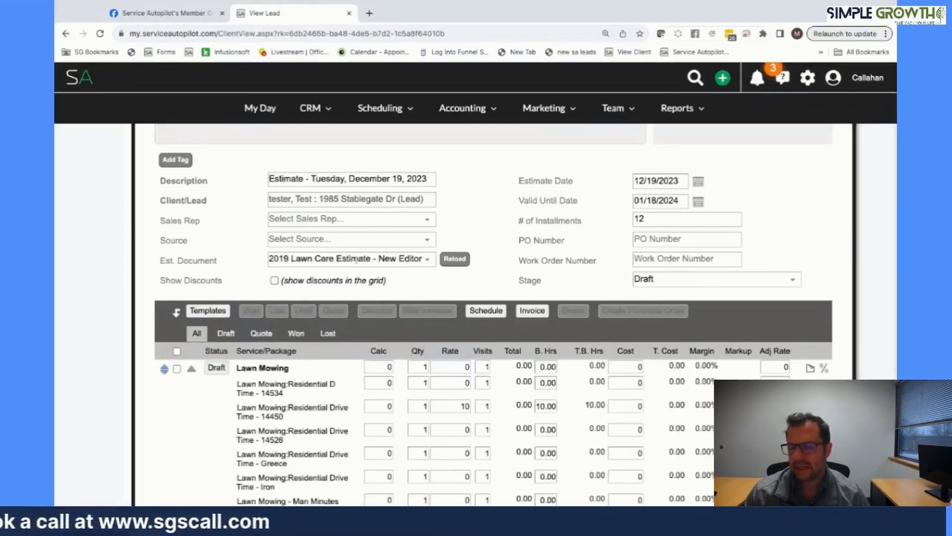
- Browse the Est. Document list, searching 'jim', while keeping the current estimate document
{"action": "left_click", "coordinate": [356, 260]}
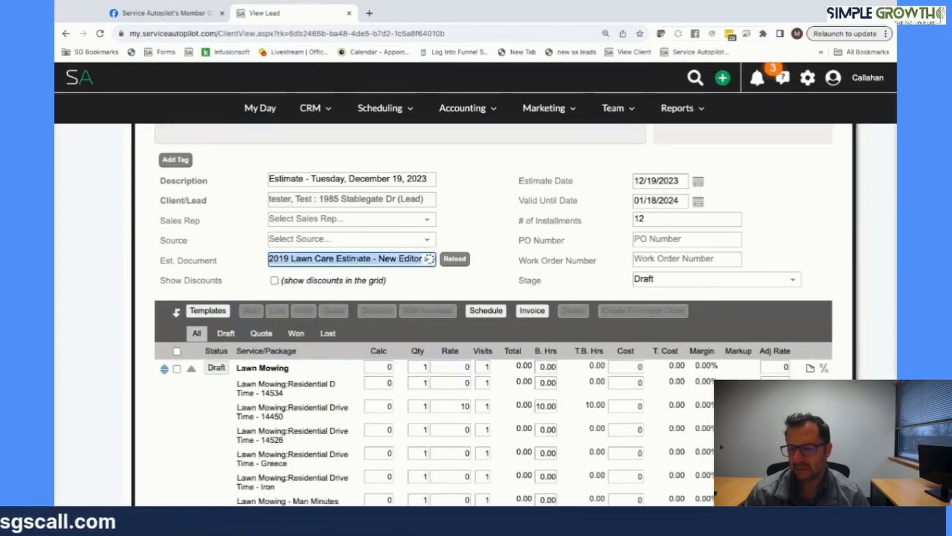
{"action": "type", "text": "jim"}
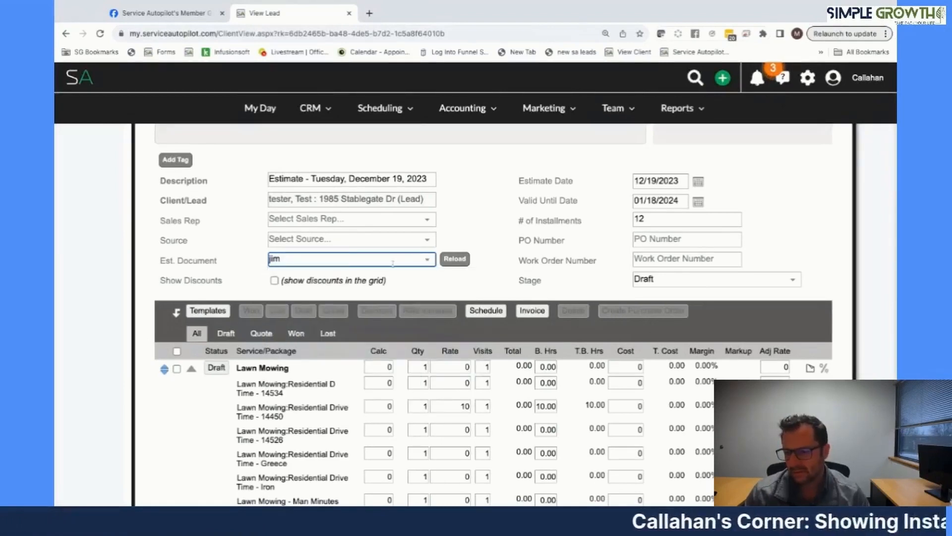
{"action": "left_click", "coordinate": [374, 262]}
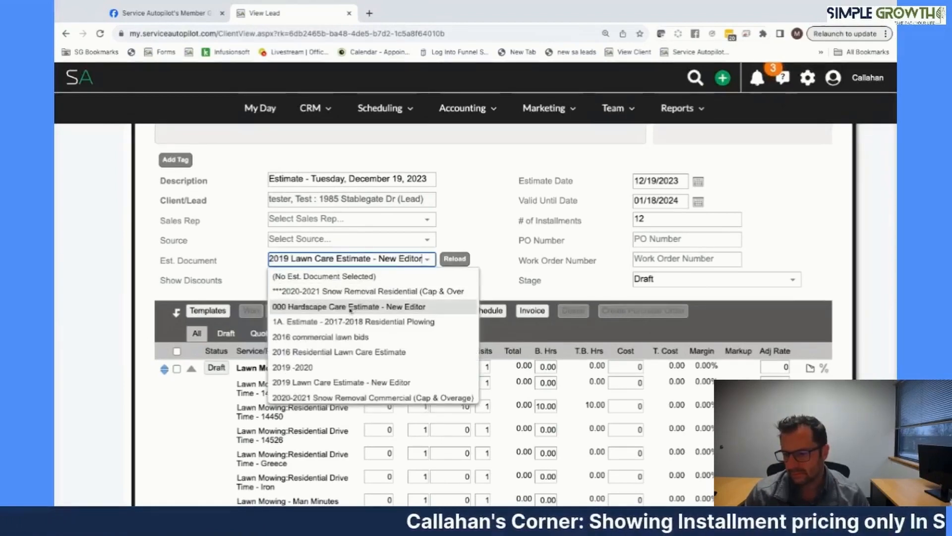
{"action": "scroll", "coordinate": [351, 311], "scroll_direction": "down", "scroll_amount": 6}
{"action": "scroll", "coordinate": [351, 311], "scroll_direction": "down", "scroll_amount": 5}
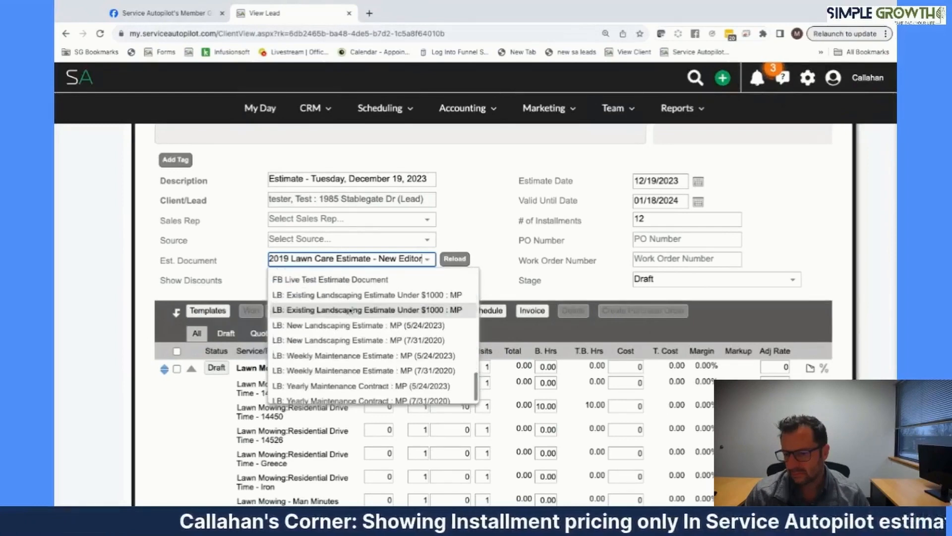
{"action": "scroll", "coordinate": [350, 311], "scroll_direction": "up", "scroll_amount": 2}
{"action": "scroll", "coordinate": [350, 310], "scroll_direction": "up", "scroll_amount": 6}
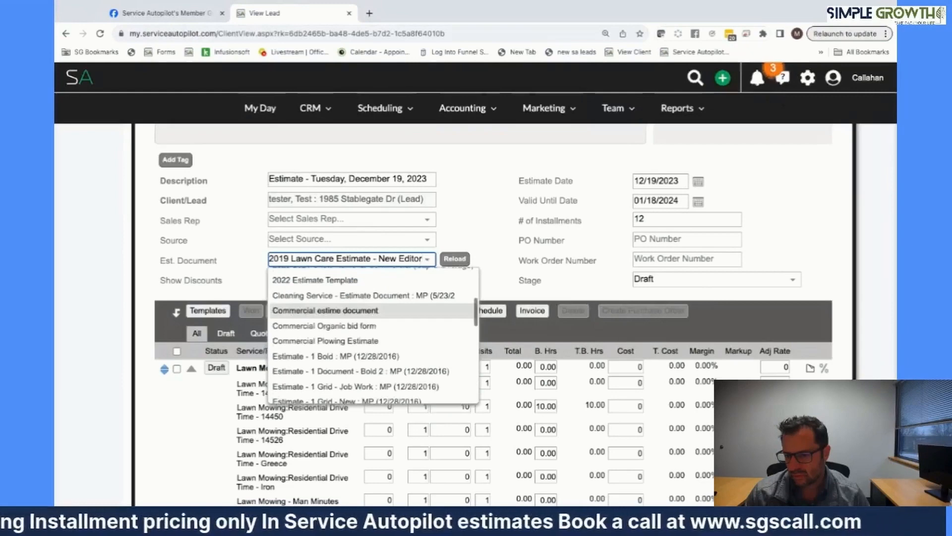
{"action": "scroll", "coordinate": [350, 308], "scroll_direction": "up", "scroll_amount": 4}
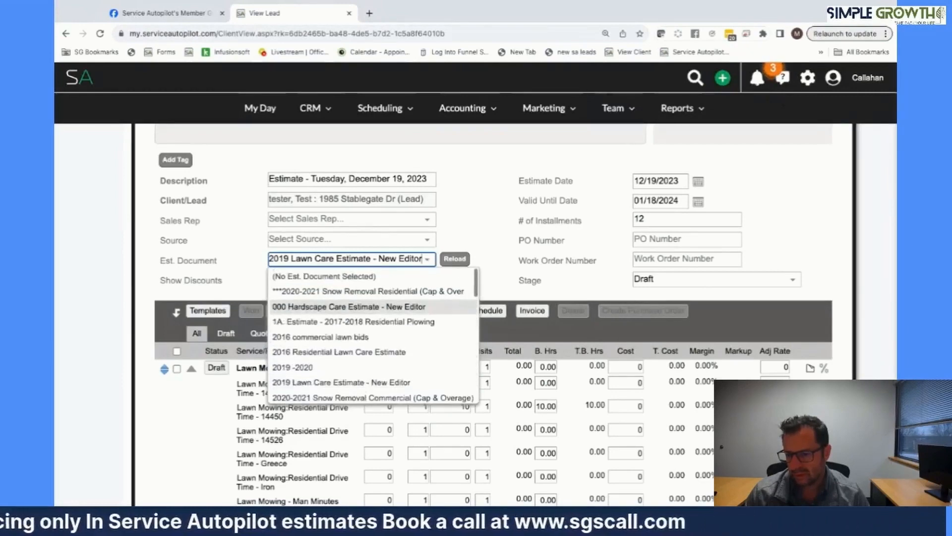
{"action": "left_click", "coordinate": [757, 78]}
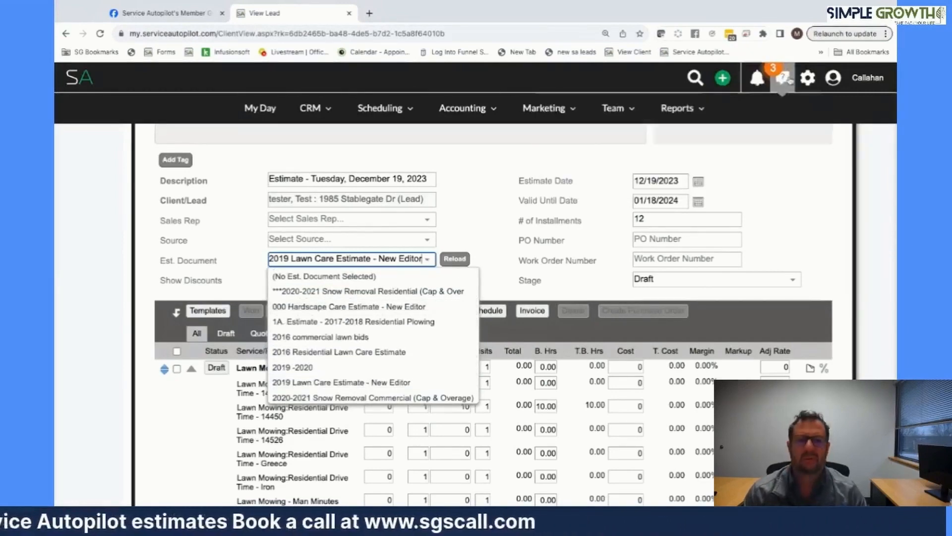
{"action": "left_click", "coordinate": [807, 78]}
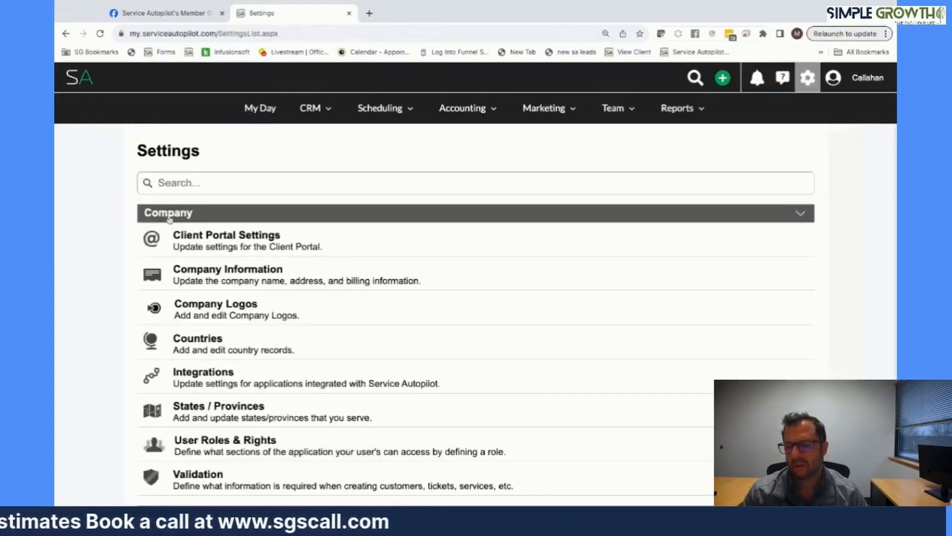
- Start a template described 'Jimmy Fb Live' that shows for both jobs and estimates
{"action": "type", "text": "job"}
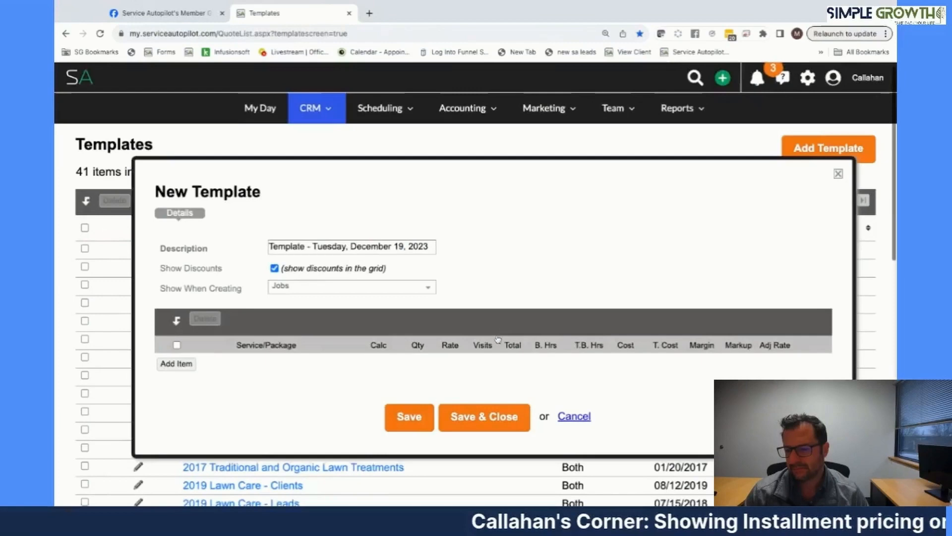
{"action": "triple_click", "coordinate": [321, 247]}
{"action": "type", "text": "J"}
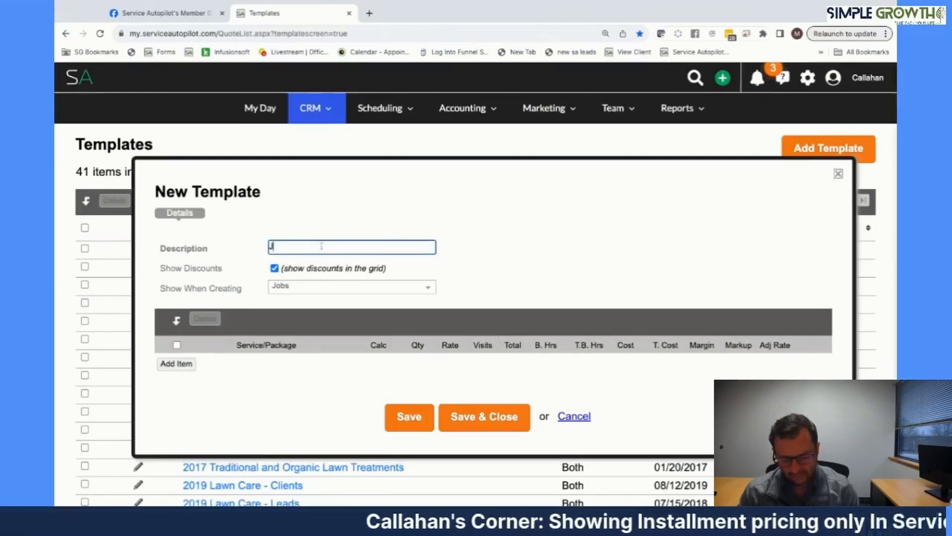
{"action": "type", "text": "immy Fb Live"}
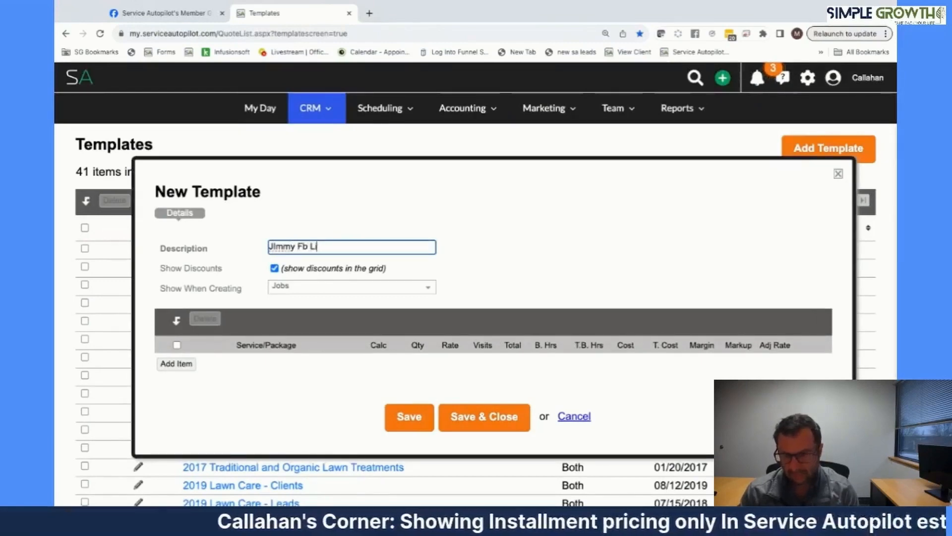
{"action": "right_click", "coordinate": [284, 247]}
{"action": "left_click", "coordinate": [293, 286]}
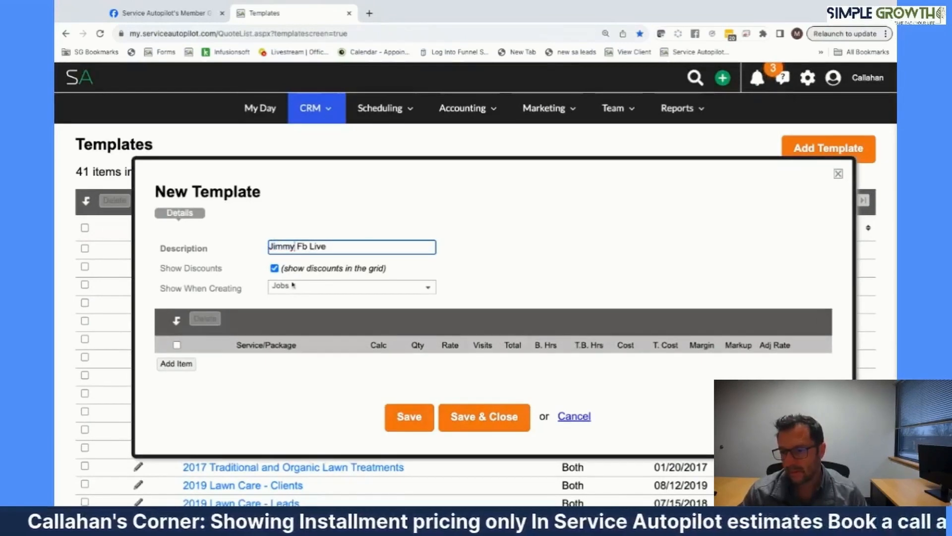
{"action": "left_click", "coordinate": [297, 288]}
{"action": "left_click", "coordinate": [297, 317]}
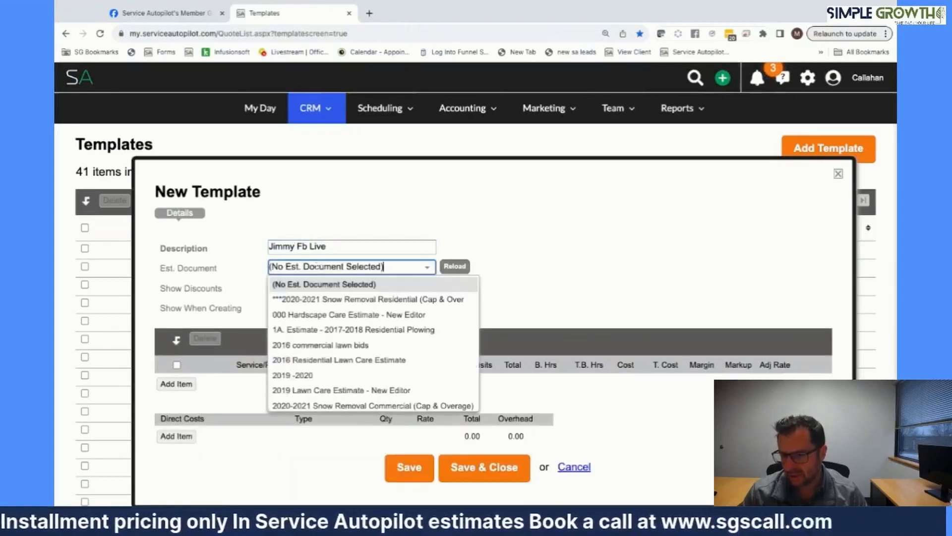
- Open Service Autopilot in a second browser tab
{"action": "scroll", "coordinate": [327, 301], "scroll_direction": "down", "scroll_amount": 10}
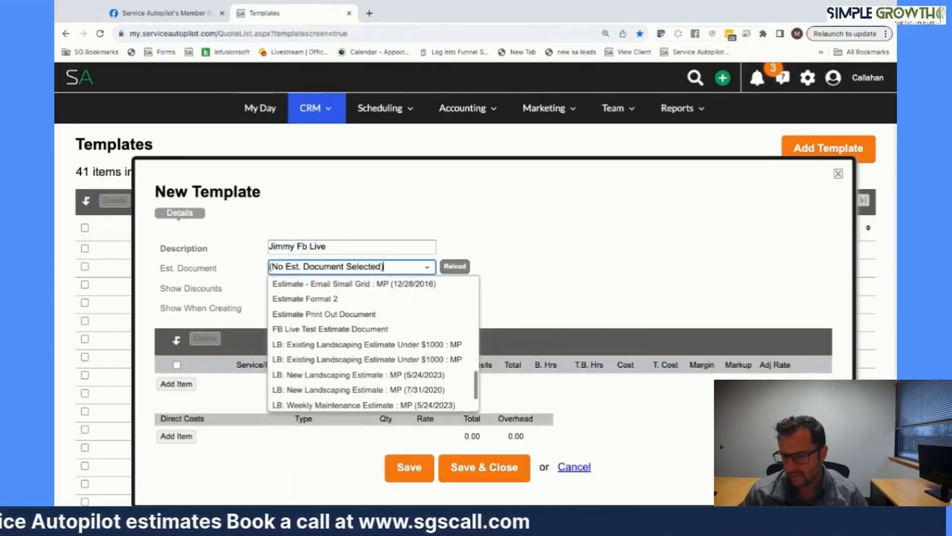
{"action": "scroll", "coordinate": [327, 298], "scroll_direction": "up", "scroll_amount": 10}
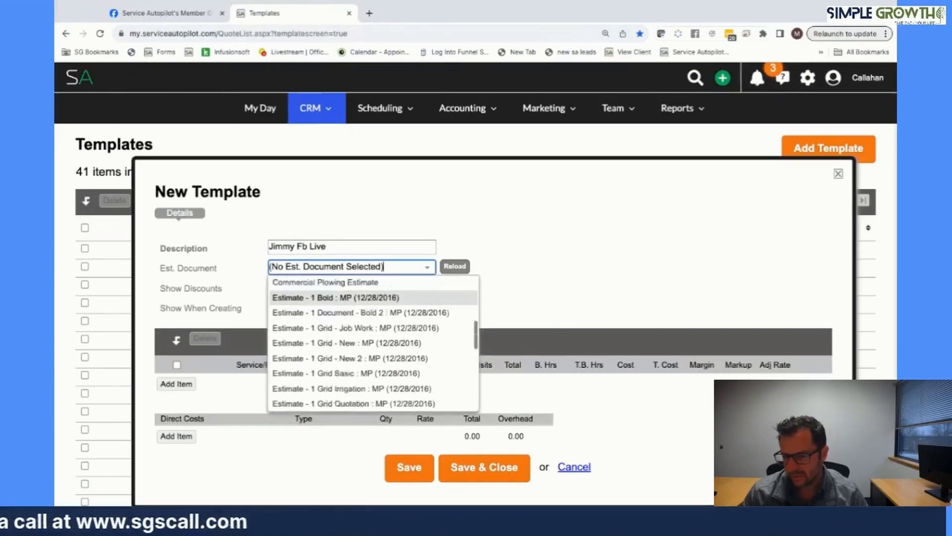
{"action": "scroll", "coordinate": [332, 314], "scroll_direction": "up", "scroll_amount": 6}
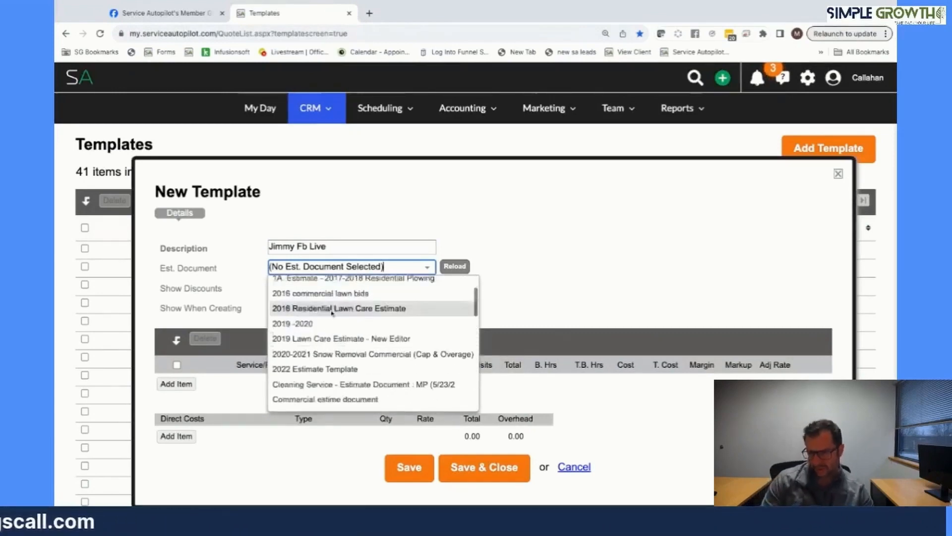
{"action": "scroll", "coordinate": [332, 314], "scroll_direction": "up", "scroll_amount": 1}
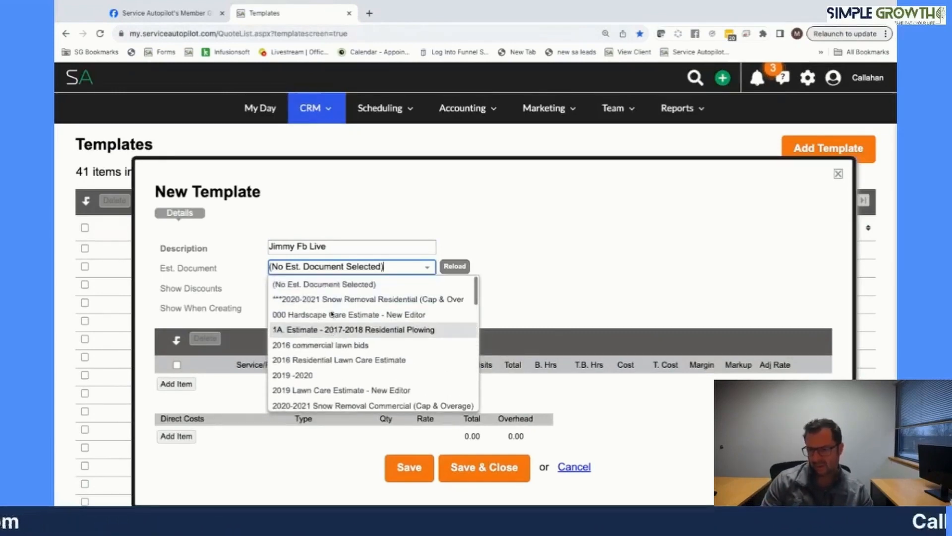
{"action": "left_click", "coordinate": [369, 13]}
{"action": "left_click", "coordinate": [189, 52]}
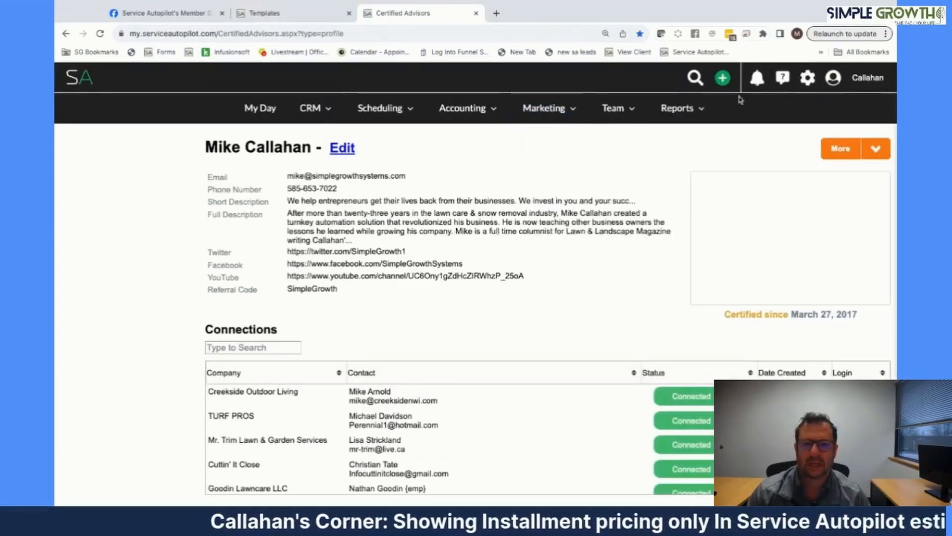
- Filter the settings Documents list to the Estimate type
{"action": "left_click", "coordinate": [815, 86]}
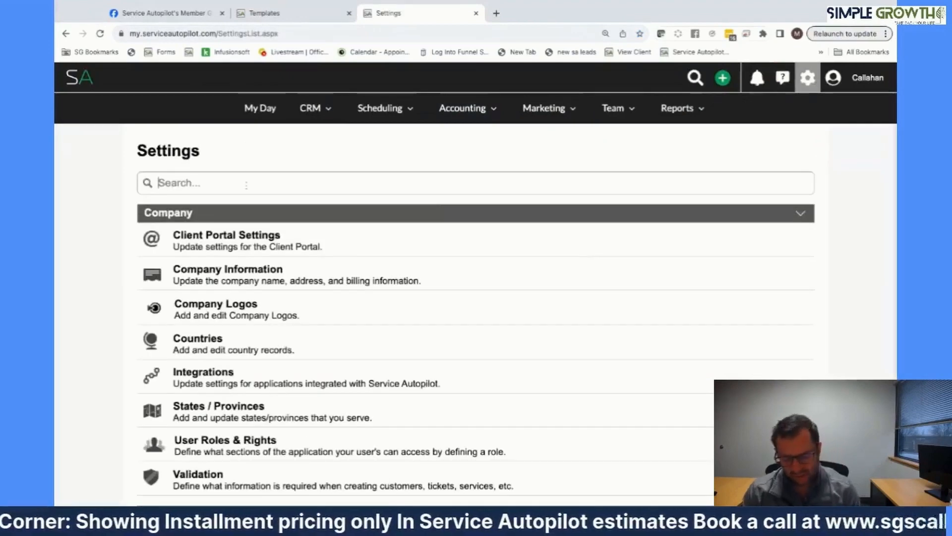
{"action": "type", "text": "docv"}
{"action": "key", "text": "BackSpace"}
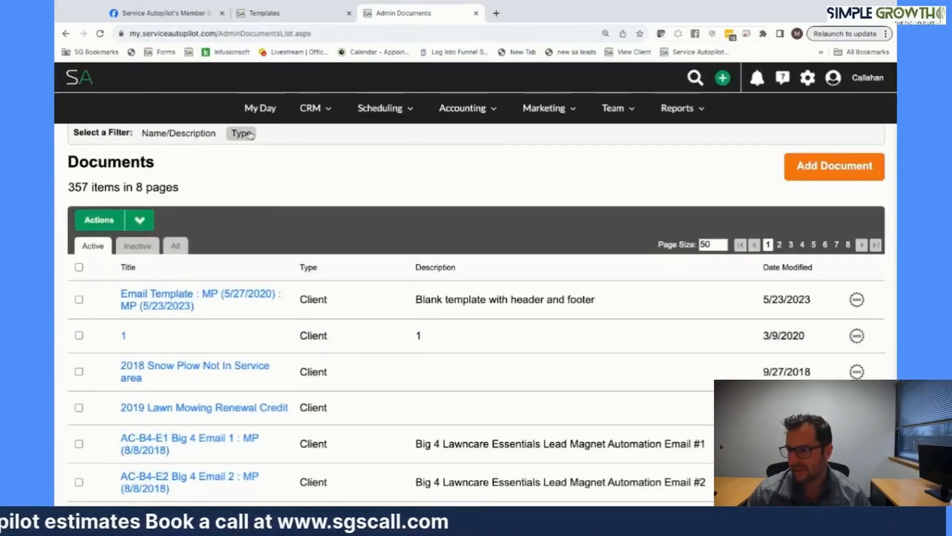
{"action": "left_click", "coordinate": [248, 134]}
{"action": "left_click", "coordinate": [234, 158]}
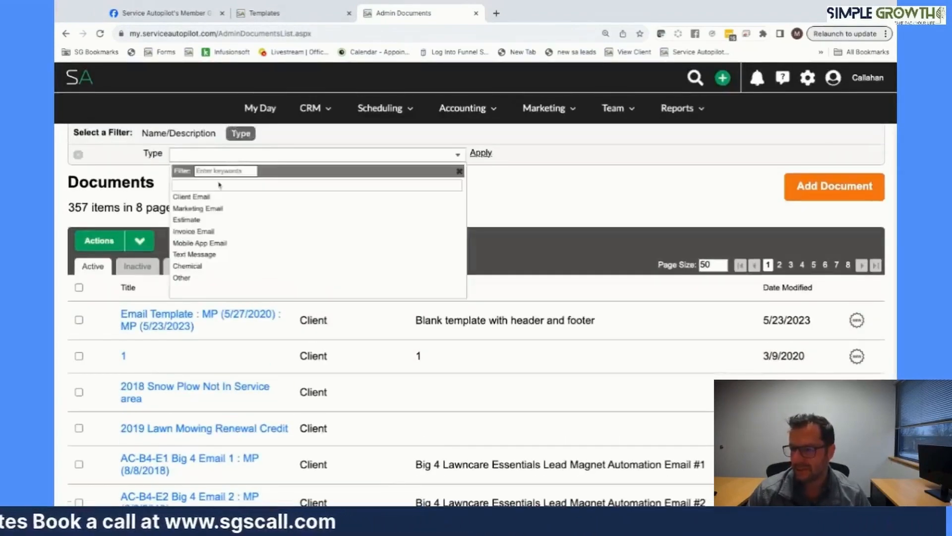
{"action": "left_click", "coordinate": [194, 220]}
{"action": "left_click", "coordinate": [480, 153]}
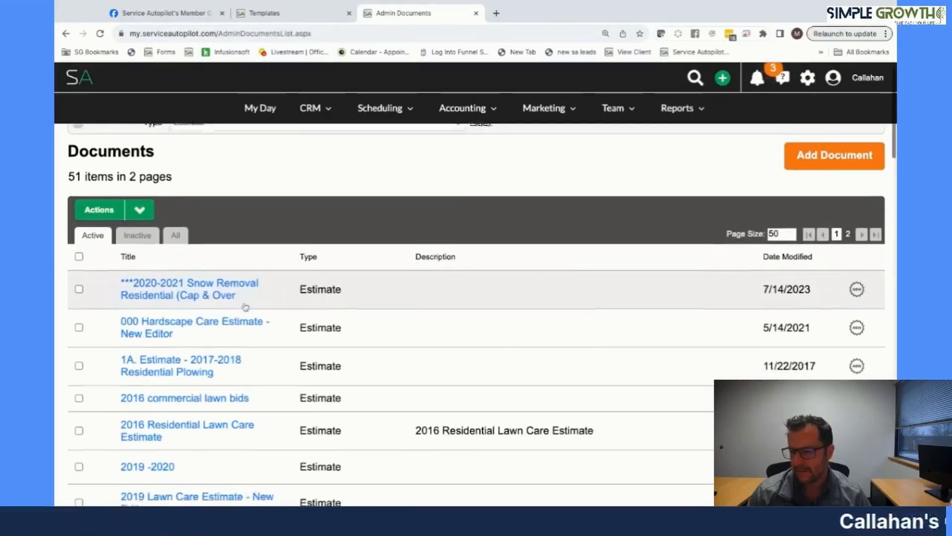
- Open SA Live Question Installs's document settings and select its name
{"action": "scroll", "coordinate": [288, 311], "scroll_direction": "down", "scroll_amount": 15}
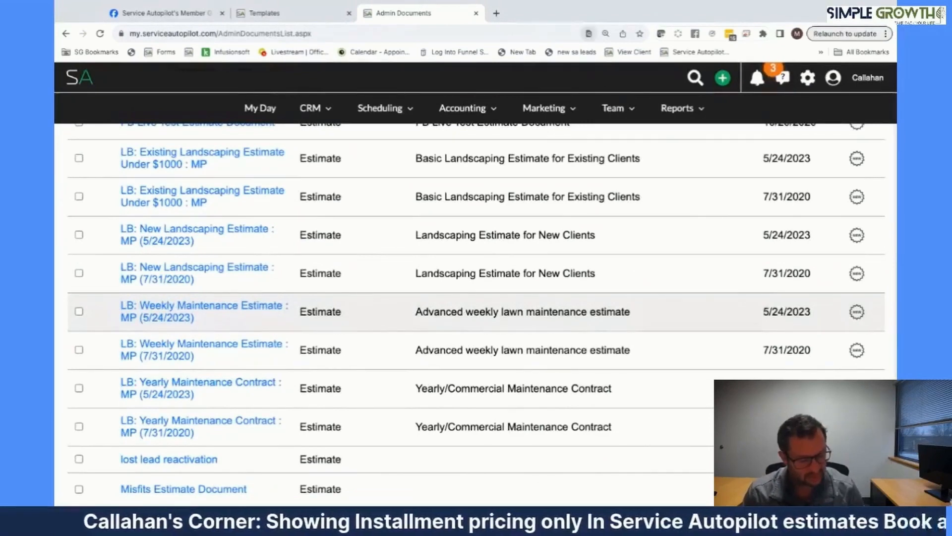
{"action": "scroll", "coordinate": [288, 312], "scroll_direction": "down", "scroll_amount": 7}
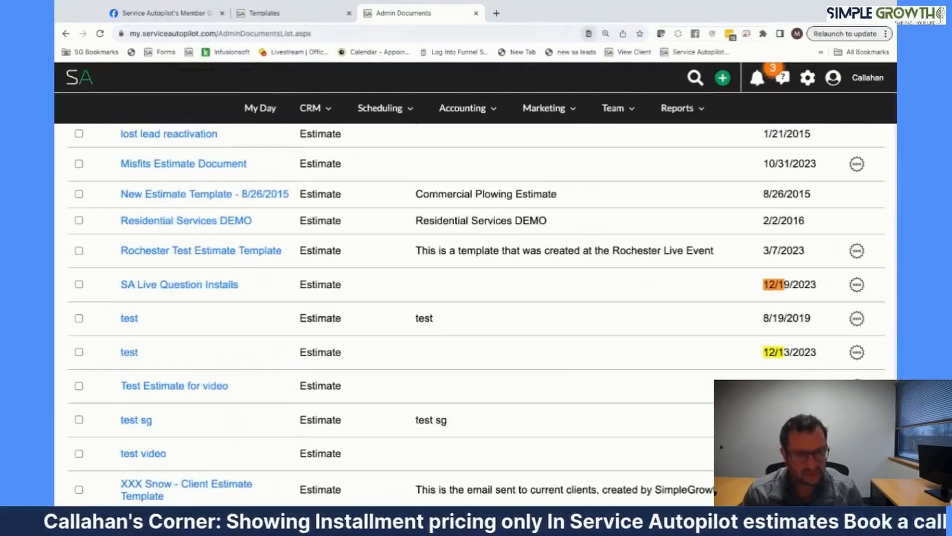
{"action": "left_click", "coordinate": [197, 285]}
{"action": "left_click_drag", "start_coordinate": [277, 247], "coordinate": [116, 252]}
{"action": "key", "text": "ctrl+c"}
- Set the template's estimate document to SA Live Question Installs and add the Shrub Pruning service
{"action": "left_click", "coordinate": [278, 13]}
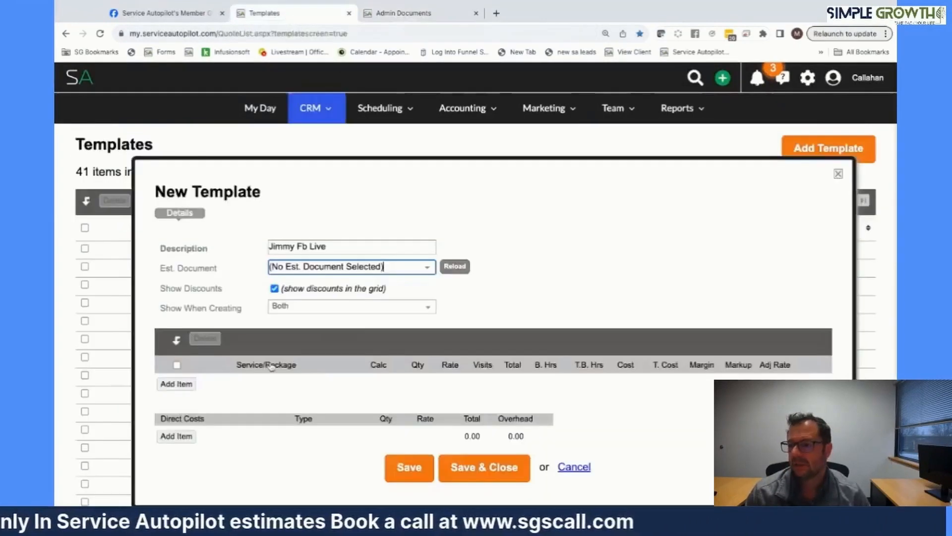
{"action": "left_click", "coordinate": [304, 266]}
{"action": "key", "text": "ctrl+v"}
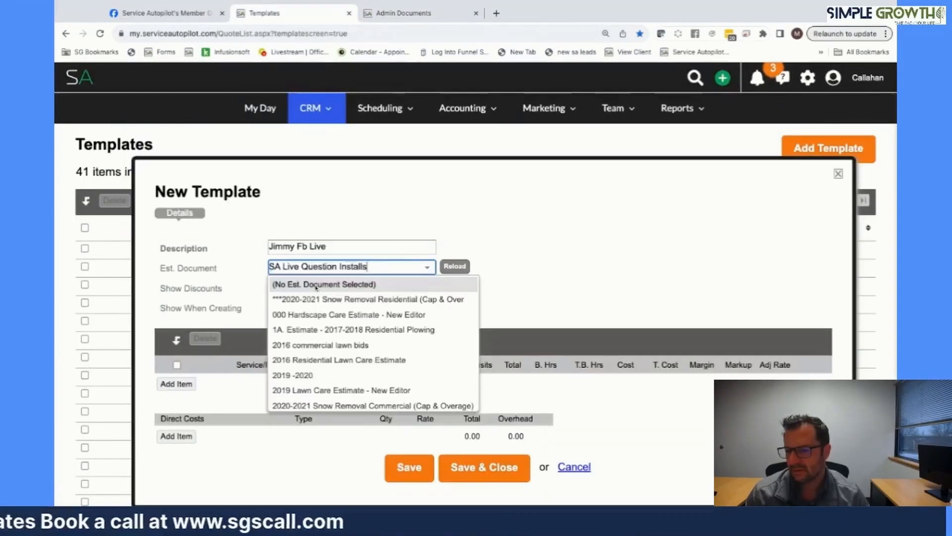
{"action": "left_click", "coordinate": [316, 287]}
{"action": "left_click", "coordinate": [189, 387]}
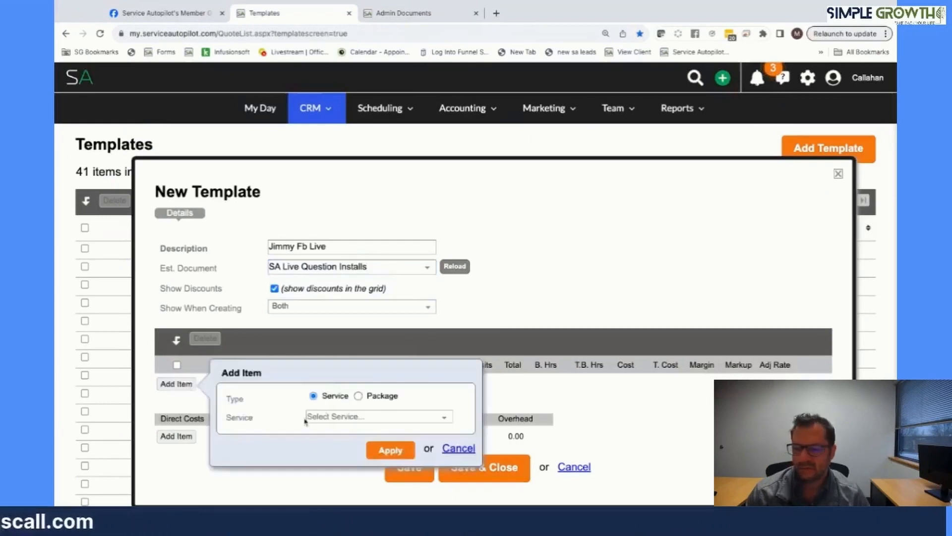
{"action": "left_click", "coordinate": [308, 416]}
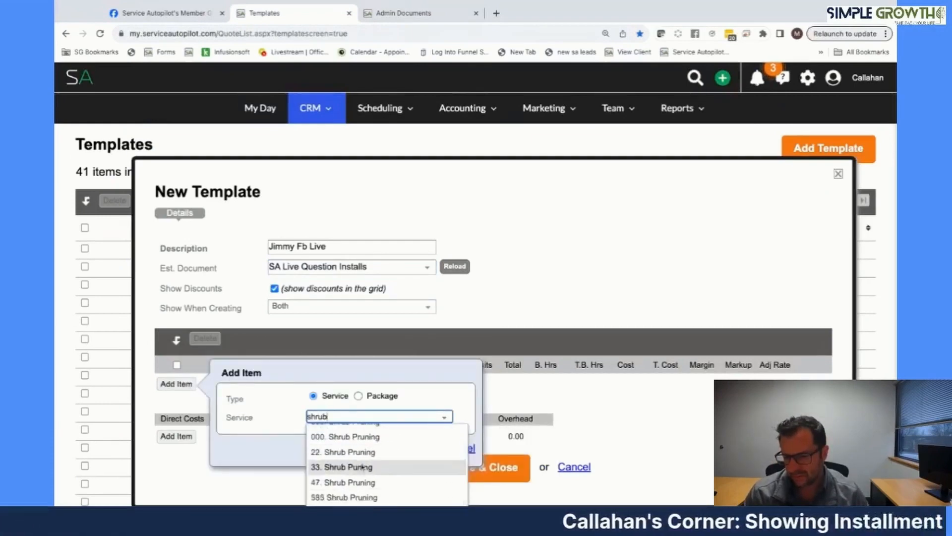
{"action": "left_click", "coordinate": [351, 436]}
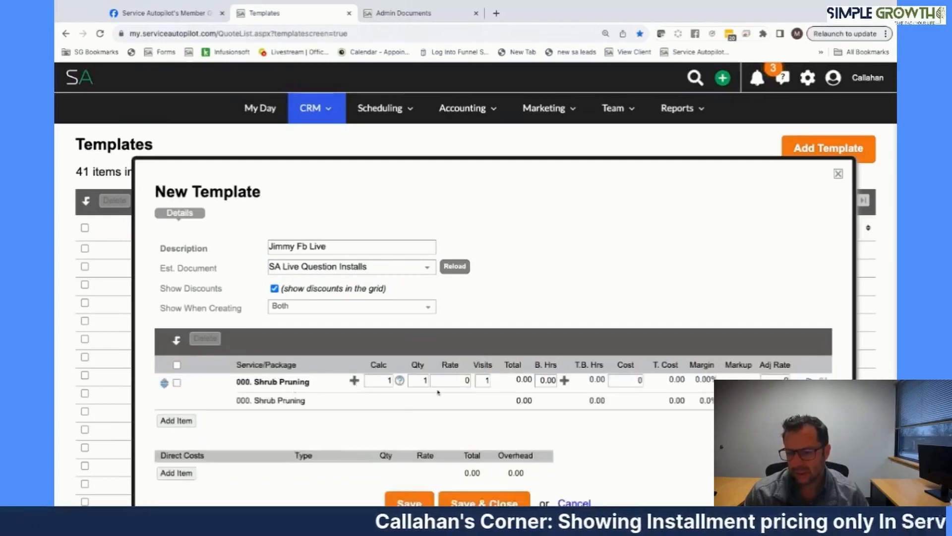
- Add # of Small Shrubs and Medium Shrubs service subitems under Shrub Pruning
{"action": "left_click", "coordinate": [354, 381]}
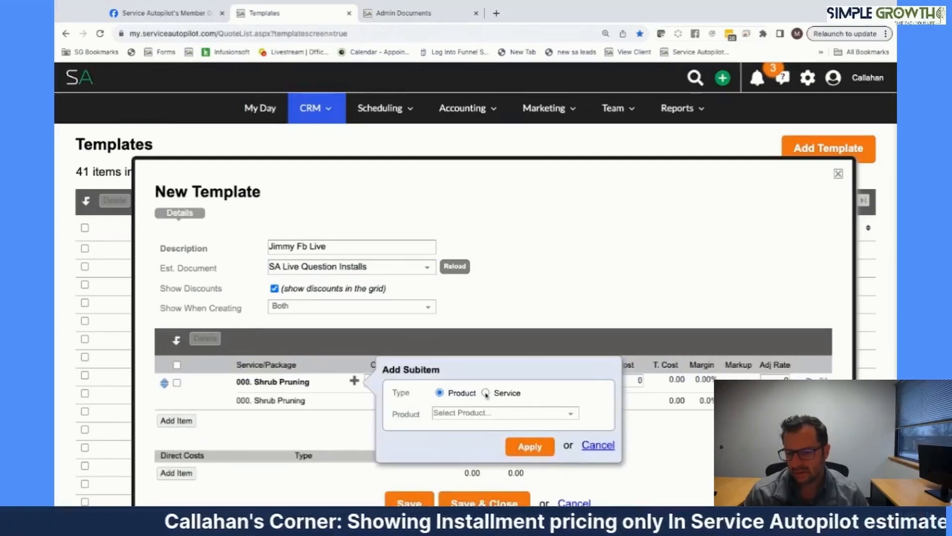
{"action": "left_click", "coordinate": [486, 393]}
{"action": "left_click", "coordinate": [483, 412]}
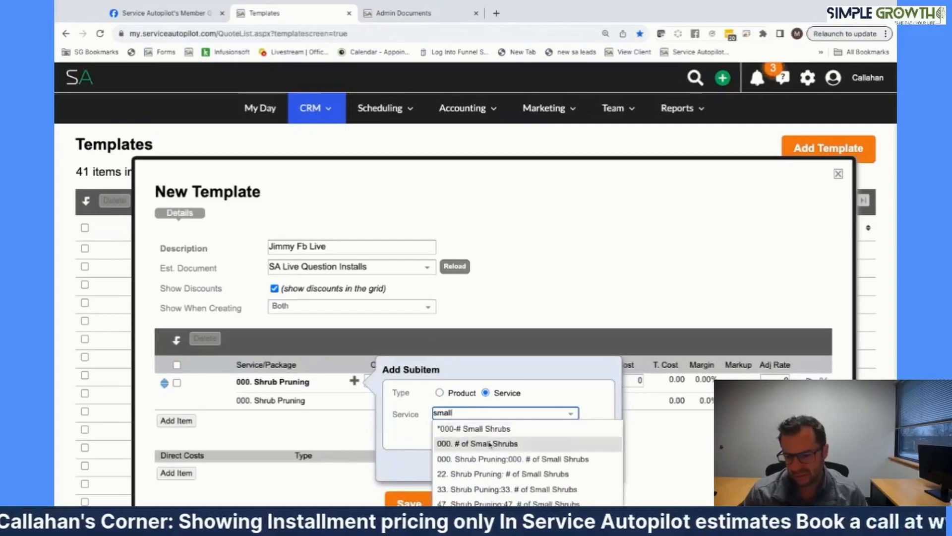
{"action": "left_click", "coordinate": [489, 444]}
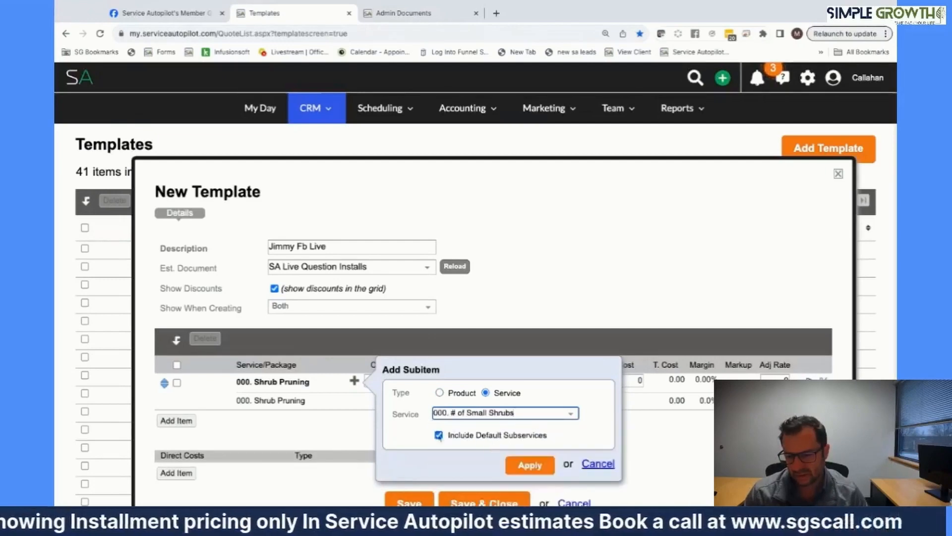
{"action": "left_click", "coordinate": [527, 462]}
{"action": "left_click", "coordinate": [354, 381]}
{"action": "left_click", "coordinate": [486, 393]}
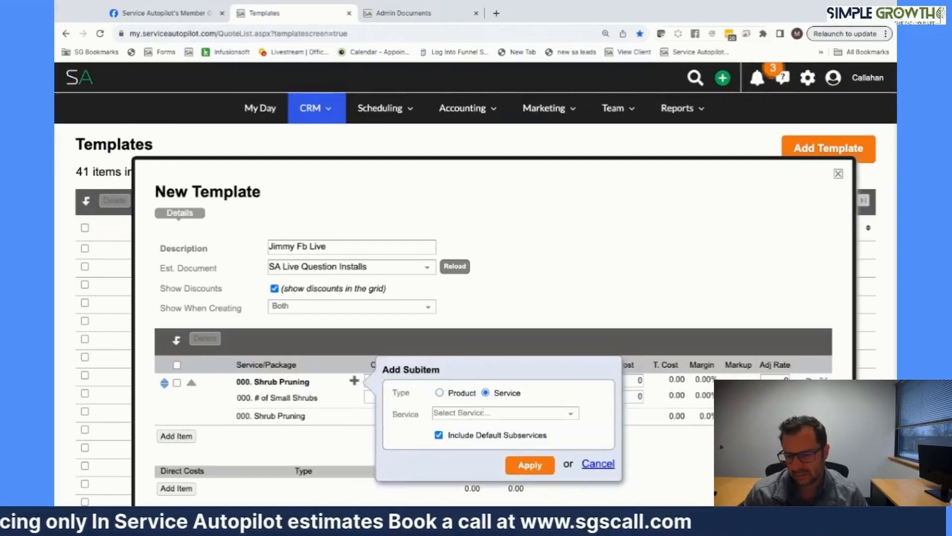
{"action": "left_click", "coordinate": [479, 413]}
{"action": "type", "text": "medi"}
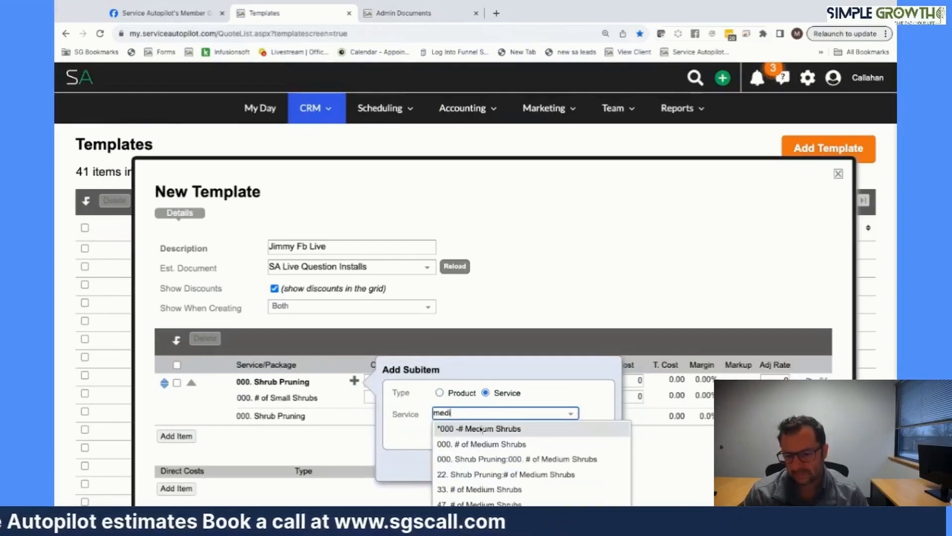
{"action": "left_click", "coordinate": [480, 429]}
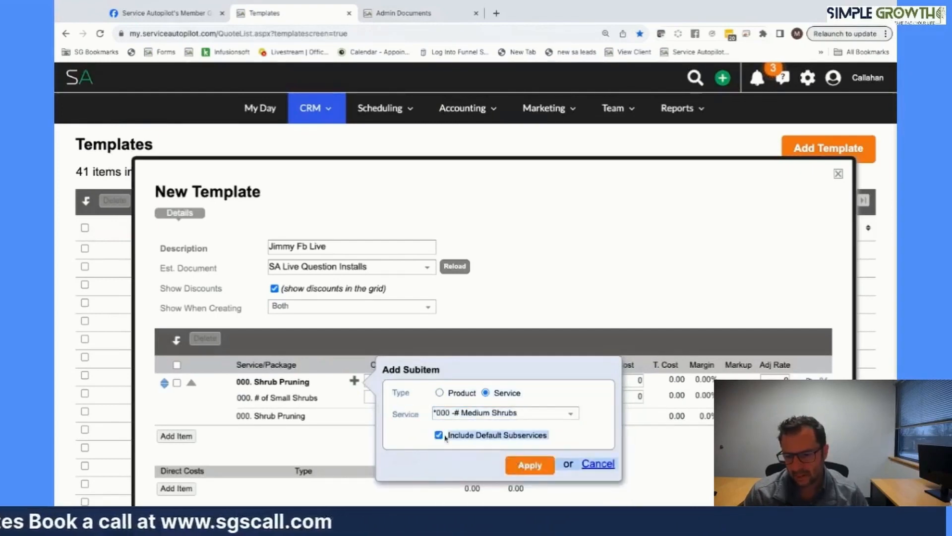
{"action": "left_click", "coordinate": [519, 465]}
- Add the Large Shrubs service subitem, then save and close the template
{"action": "left_click", "coordinate": [354, 381]}
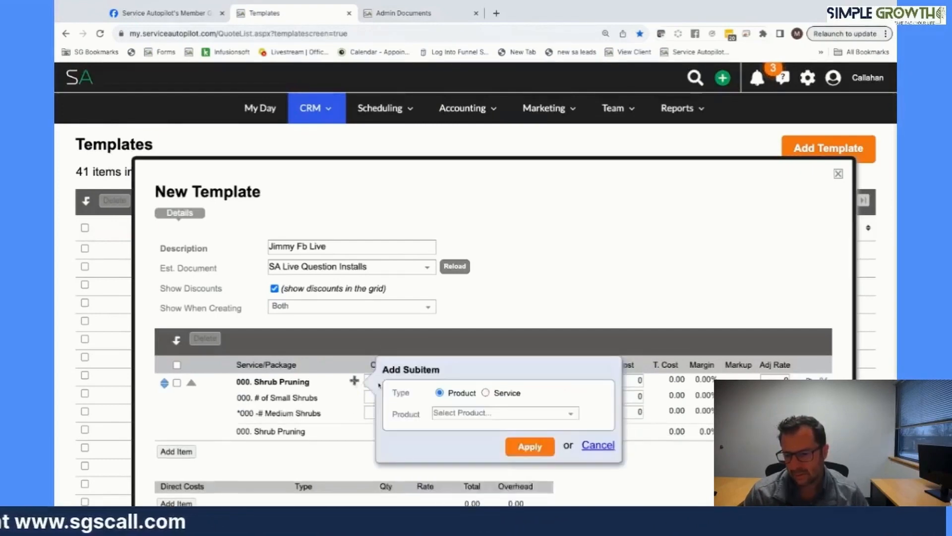
{"action": "left_click", "coordinate": [485, 393]}
{"action": "left_click", "coordinate": [480, 413]}
{"action": "type", "text": "large"}
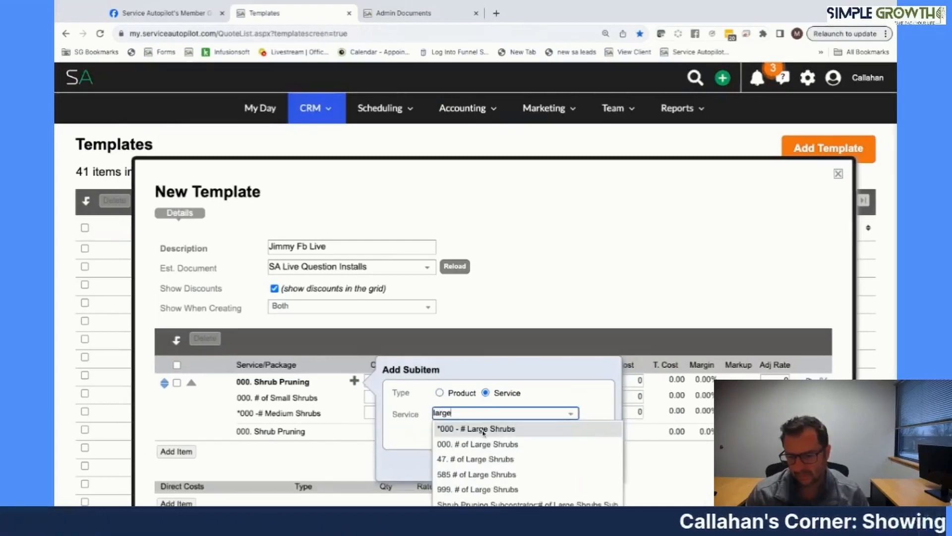
{"action": "left_click", "coordinate": [484, 429]}
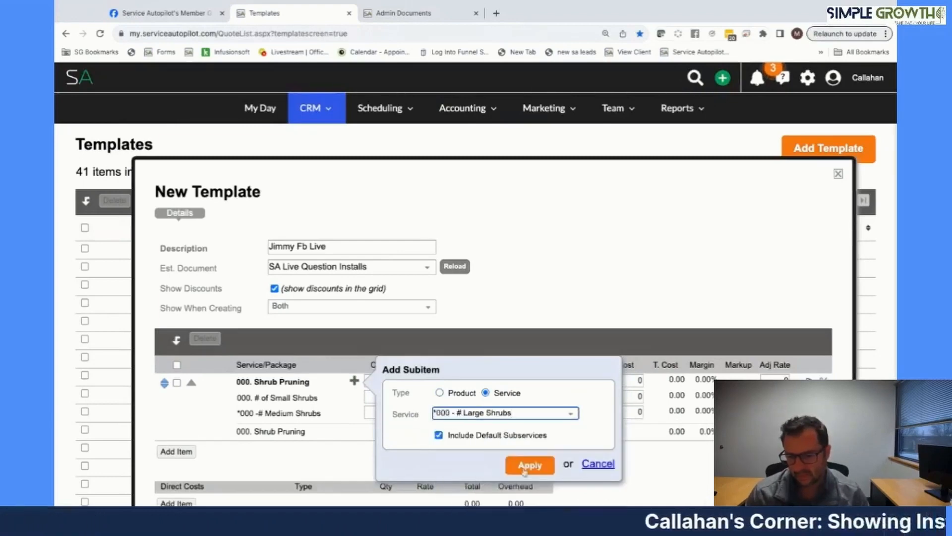
{"action": "left_click", "coordinate": [526, 463]}
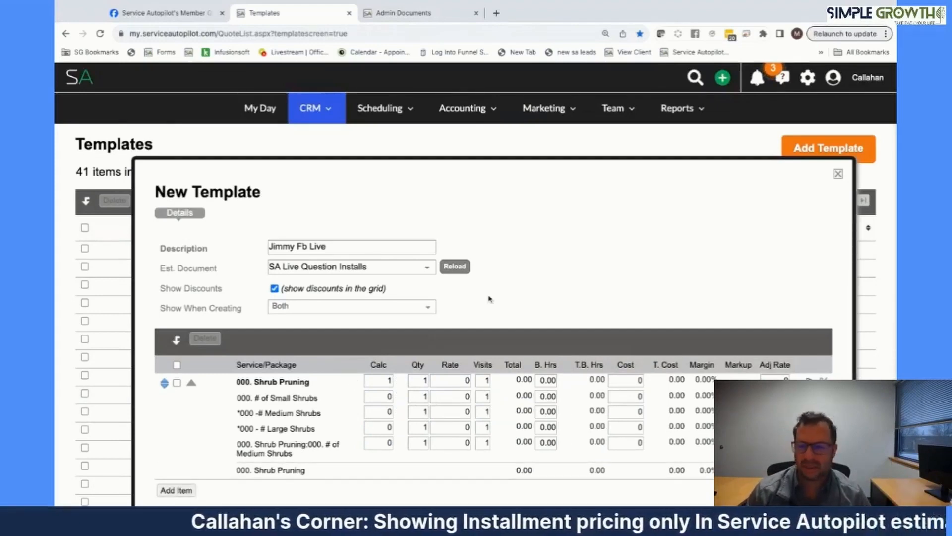
{"action": "scroll", "coordinate": [489, 299], "scroll_direction": "down", "scroll_amount": 6}
{"action": "left_click", "coordinate": [485, 264]}
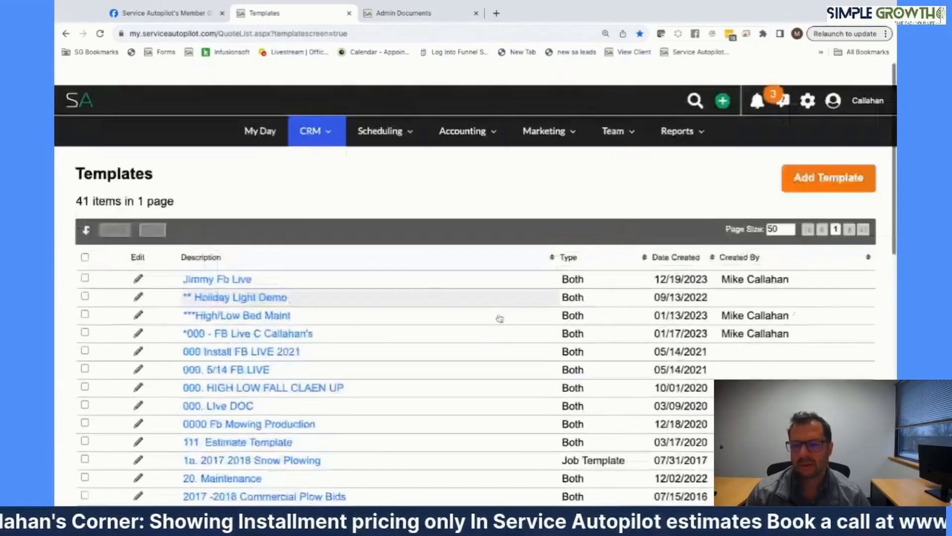
- Open the test lead, start a new estimate and load the Jimmy Fb Live template
{"action": "mouse_move", "coordinate": [683, 122]}
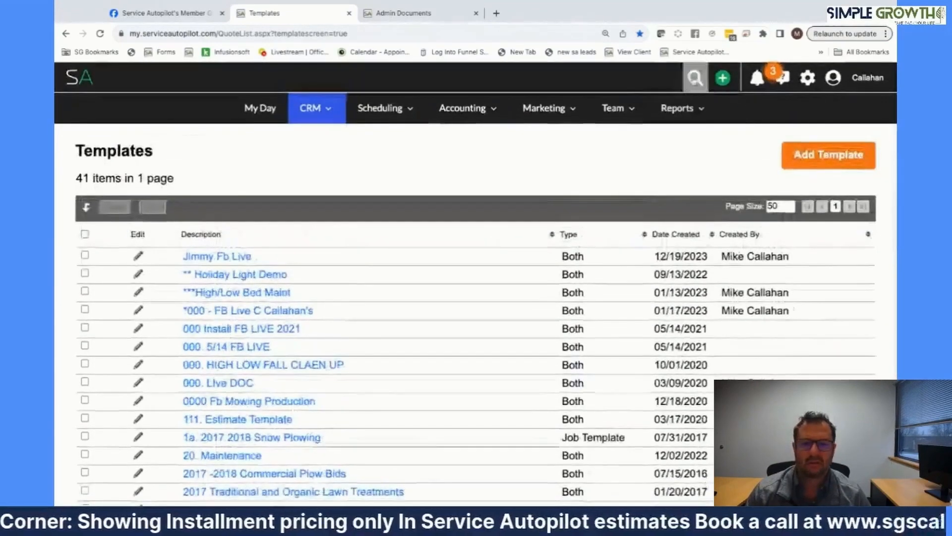
{"action": "left_click", "coordinate": [694, 77]}
{"action": "left_click", "coordinate": [309, 268]}
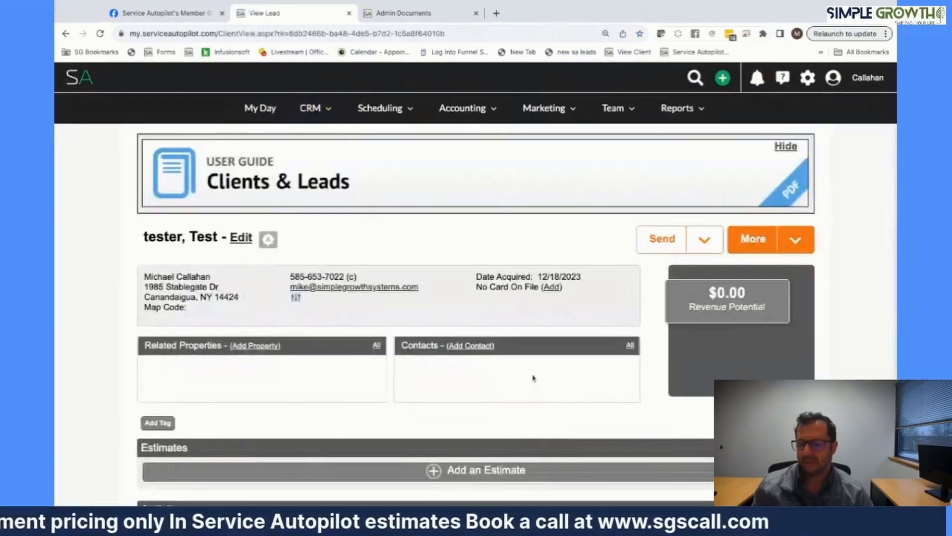
{"action": "scroll", "coordinate": [309, 275], "scroll_direction": "down", "scroll_amount": 2}
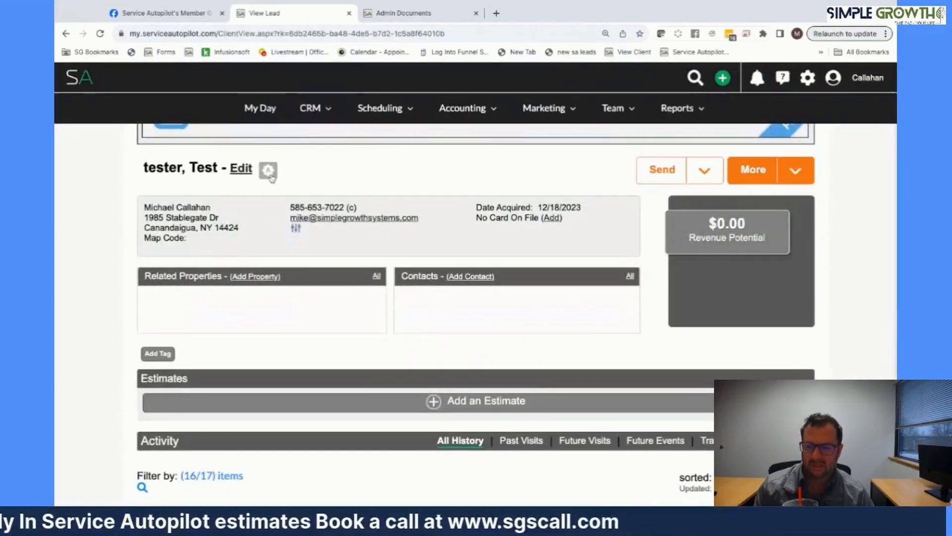
{"action": "left_click", "coordinate": [512, 405]}
{"action": "scroll", "coordinate": [213, 250], "scroll_direction": "down", "scroll_amount": 8}
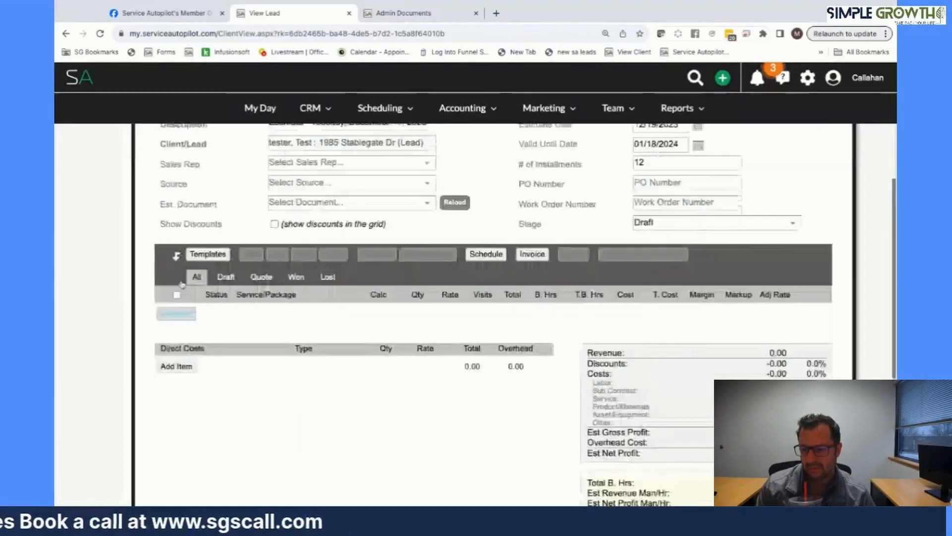
{"action": "left_click", "coordinate": [212, 249]}
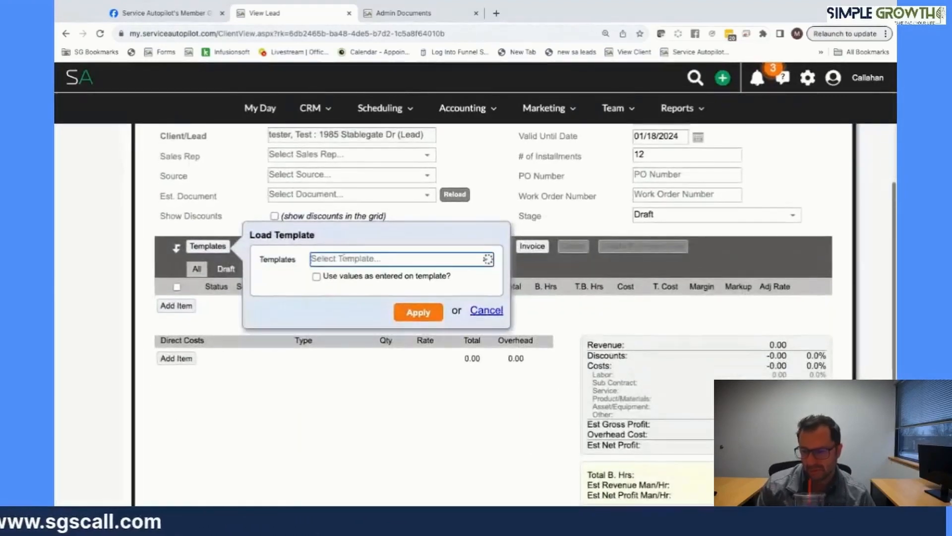
{"action": "scroll", "coordinate": [365, 278], "scroll_direction": "down", "scroll_amount": 6}
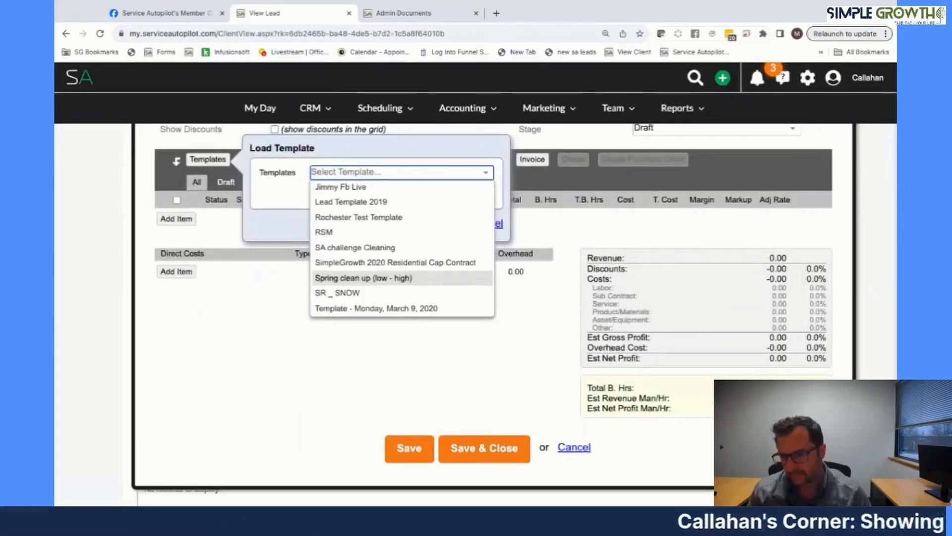
{"action": "scroll", "coordinate": [365, 277], "scroll_direction": "down", "scroll_amount": 3}
{"action": "scroll", "coordinate": [364, 258], "scroll_direction": "up", "scroll_amount": 8}
{"action": "left_click", "coordinate": [386, 243]}
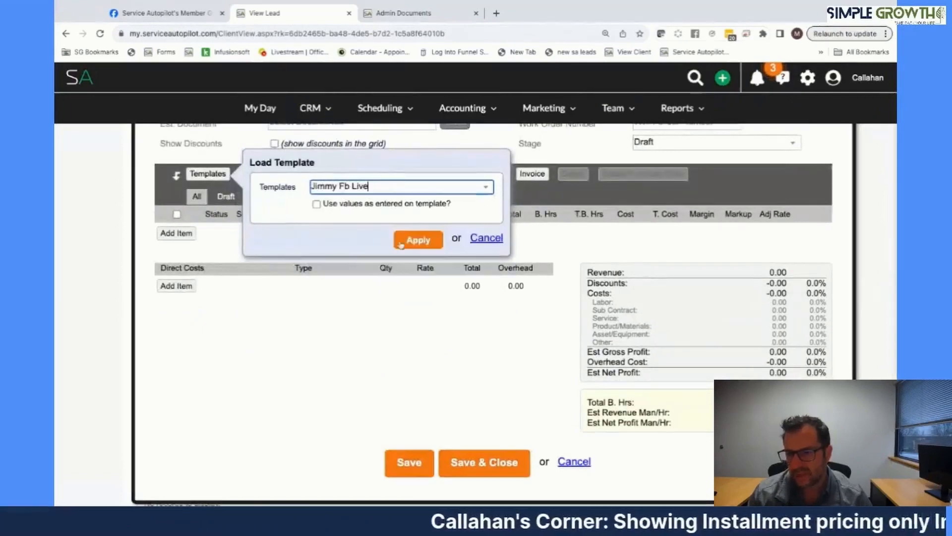
{"action": "left_click", "coordinate": [401, 243]}
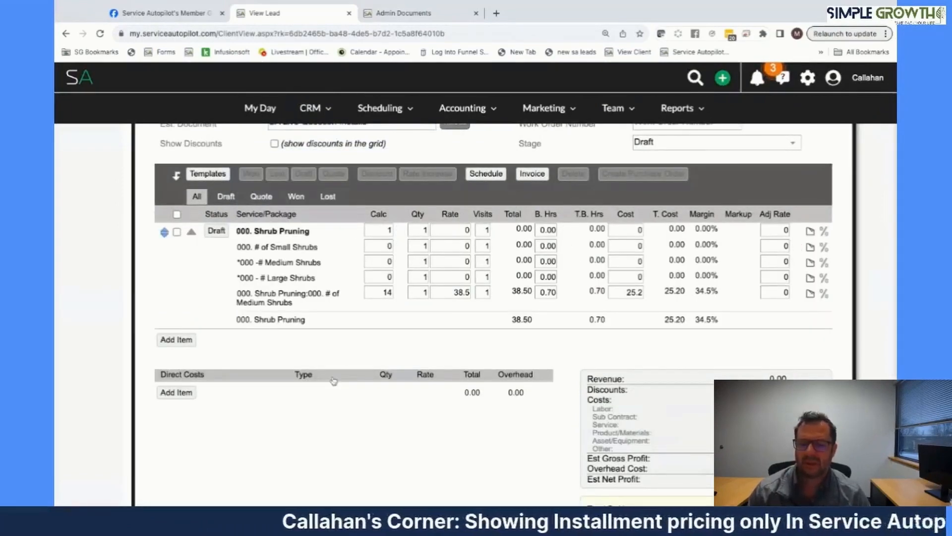
- Enter shrub counts of 20 small, 15 medium and 21 large
{"action": "left_click", "coordinate": [390, 246]}
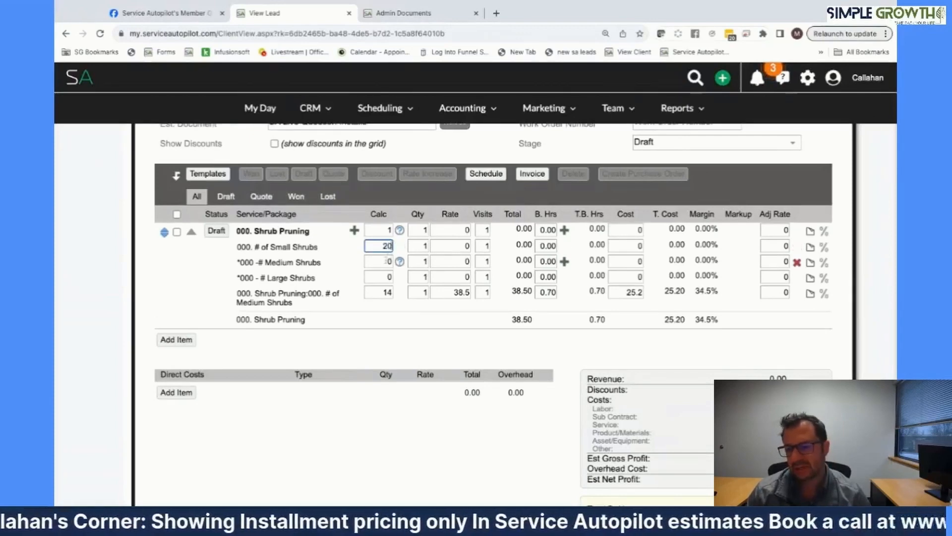
{"action": "left_click", "coordinate": [387, 261]}
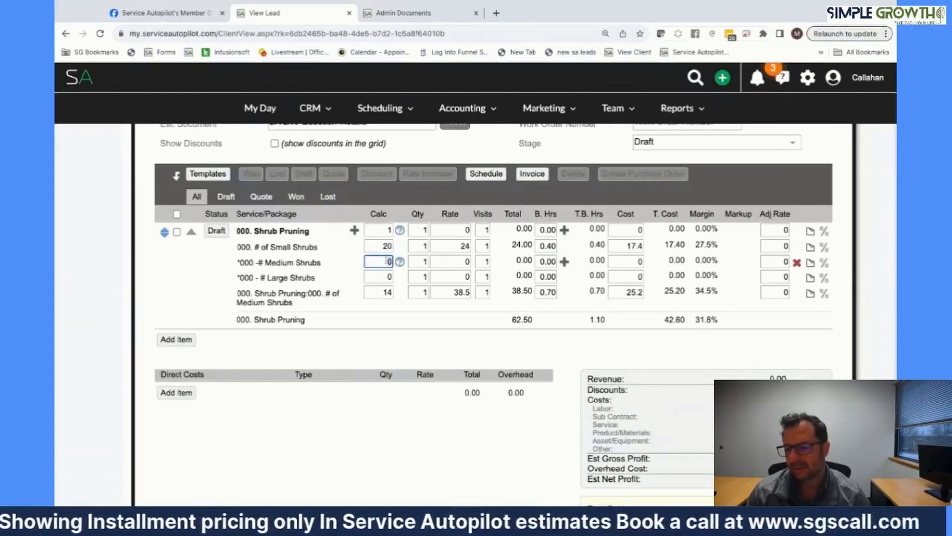
{"action": "type", "text": "15"}
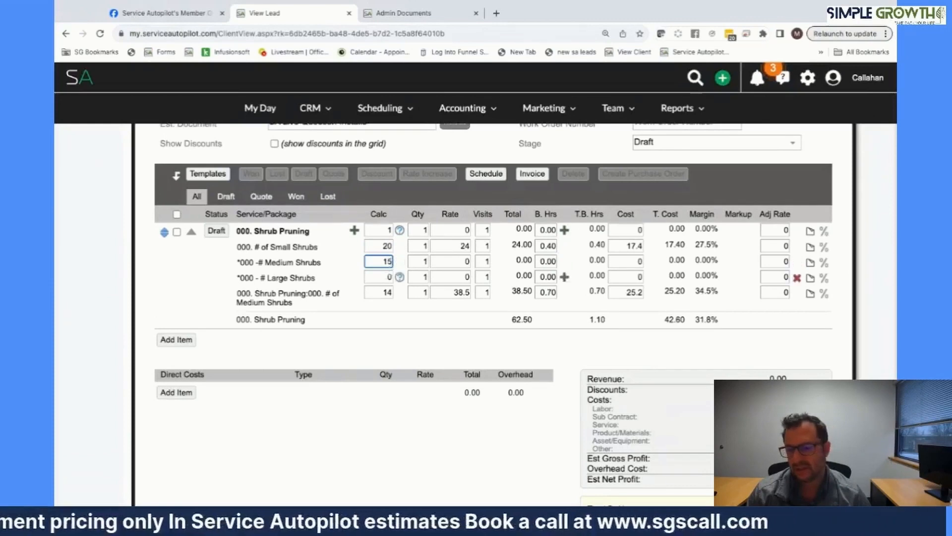
{"action": "left_click", "coordinate": [389, 277]}
{"action": "type", "text": "21"}
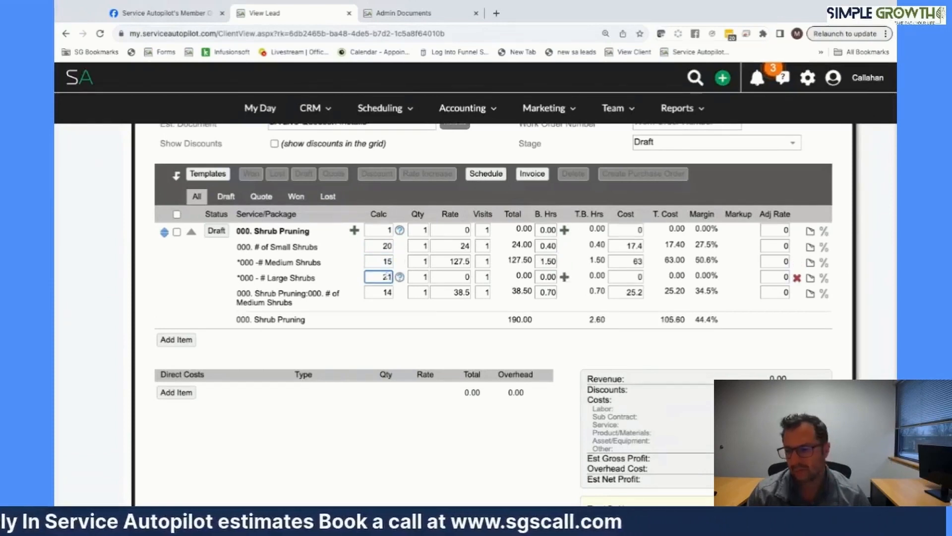
- Delete the extra medium shrubs line, then select all items and mark them as a quote
{"action": "left_click", "coordinate": [796, 294]}
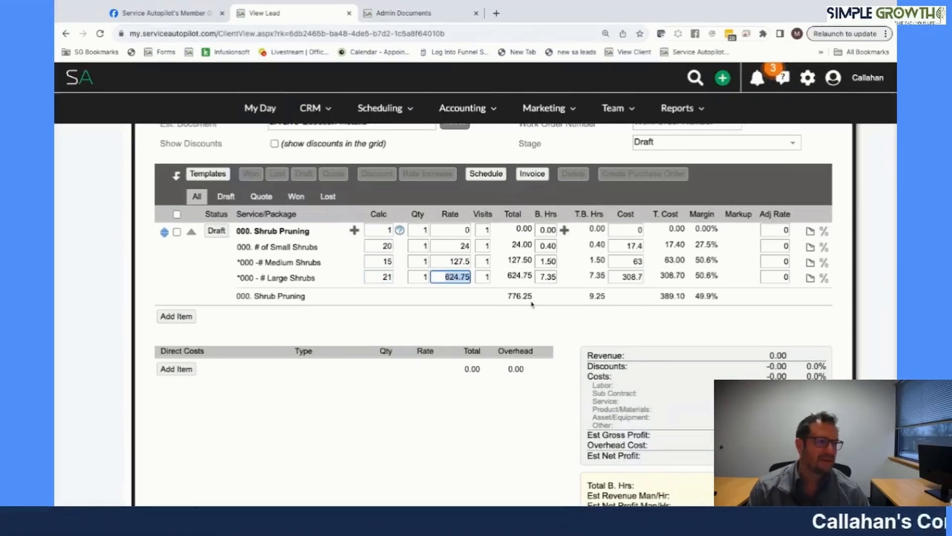
{"action": "left_click", "coordinate": [177, 231]}
{"action": "left_click", "coordinate": [334, 174]}
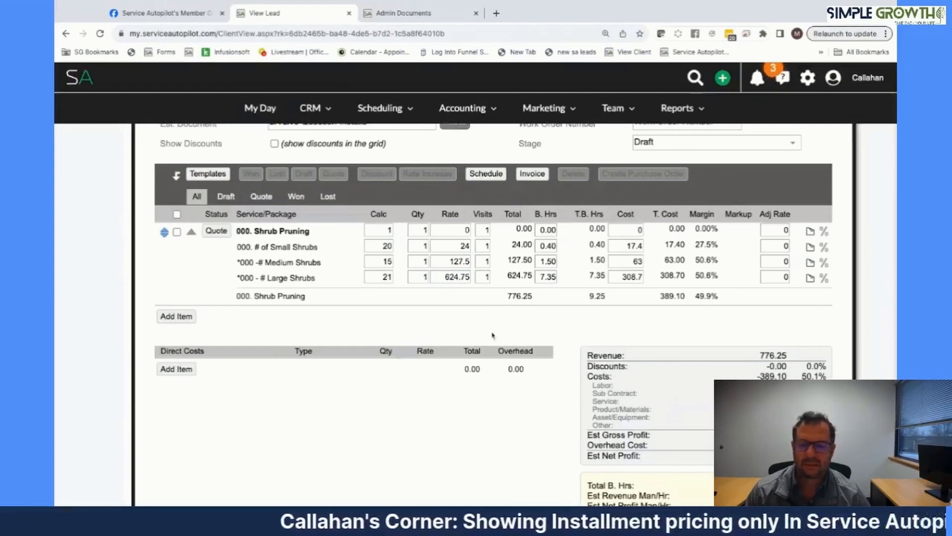
- Save estimate #10460 and generate its preview, keeping the stage at Draft
{"action": "scroll", "coordinate": [452, 334], "scroll_direction": "up", "scroll_amount": 6}
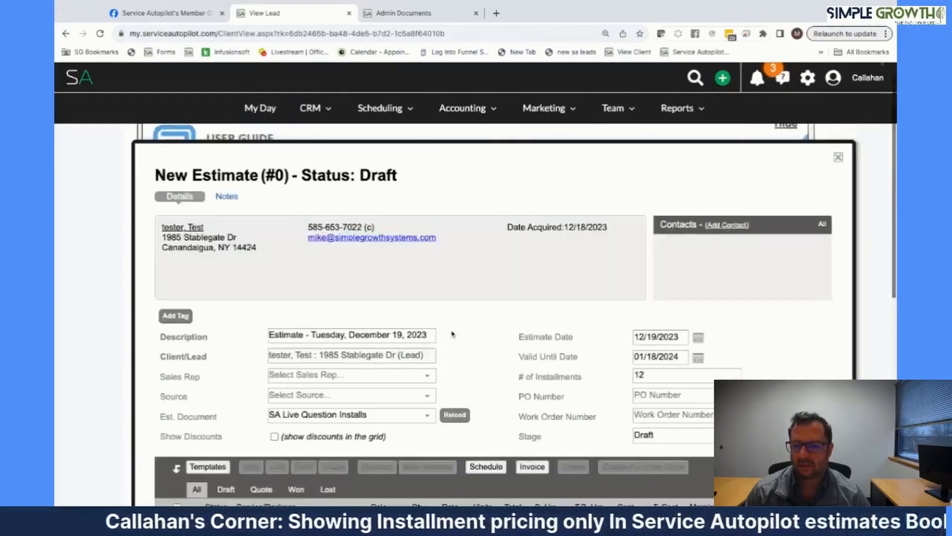
{"action": "scroll", "coordinate": [452, 335], "scroll_direction": "down", "scroll_amount": 8}
{"action": "left_click", "coordinate": [411, 433]}
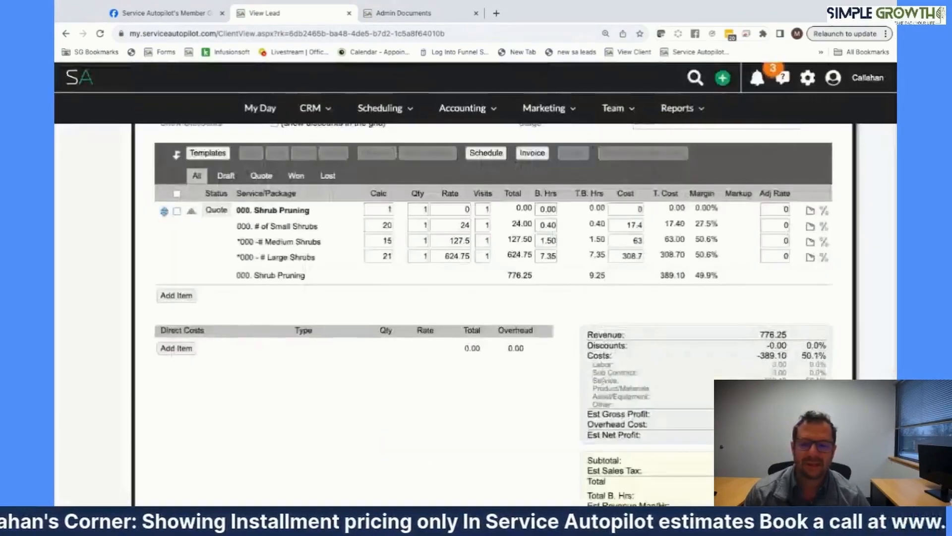
{"action": "scroll", "coordinate": [600, 194], "scroll_direction": "up", "scroll_amount": 6}
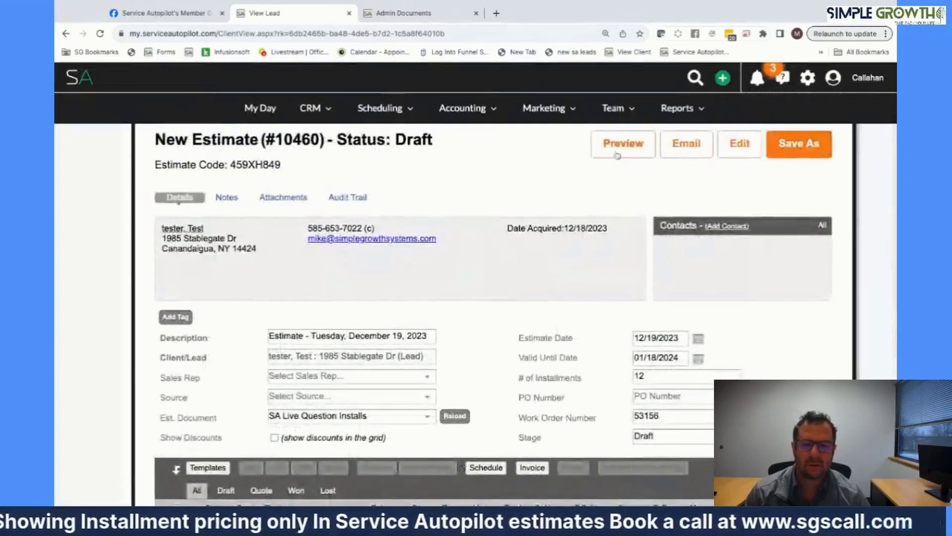
{"action": "left_click", "coordinate": [617, 154]}
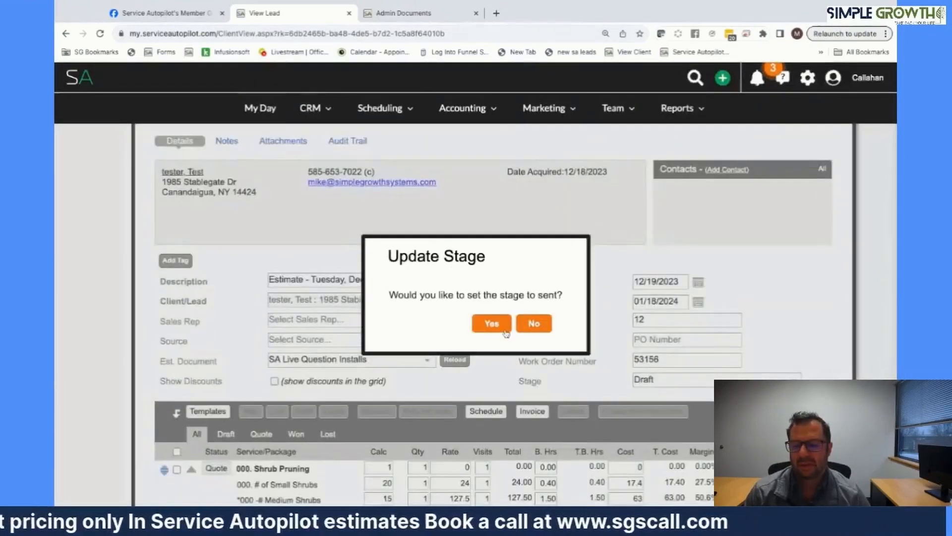
{"action": "left_click", "coordinate": [533, 325]}
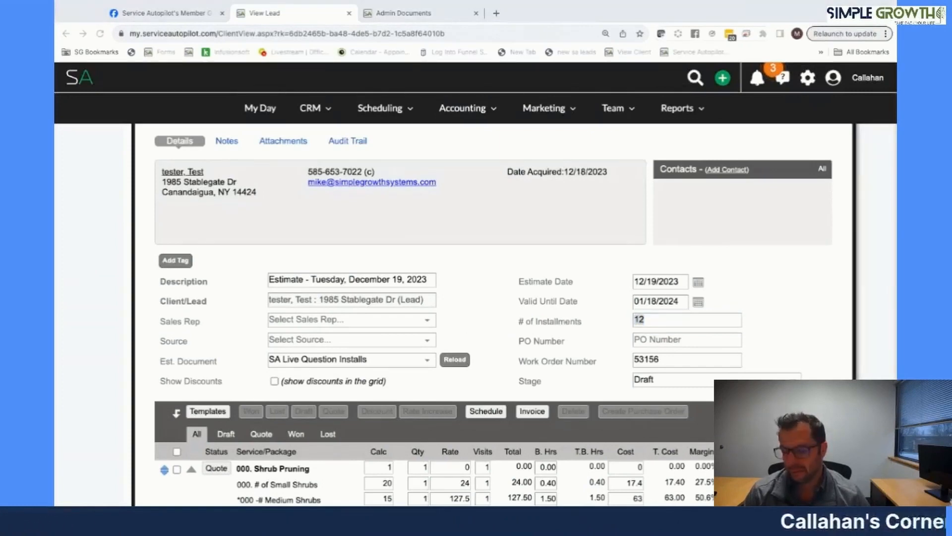
{"action": "left_click", "coordinate": [648, 128]}
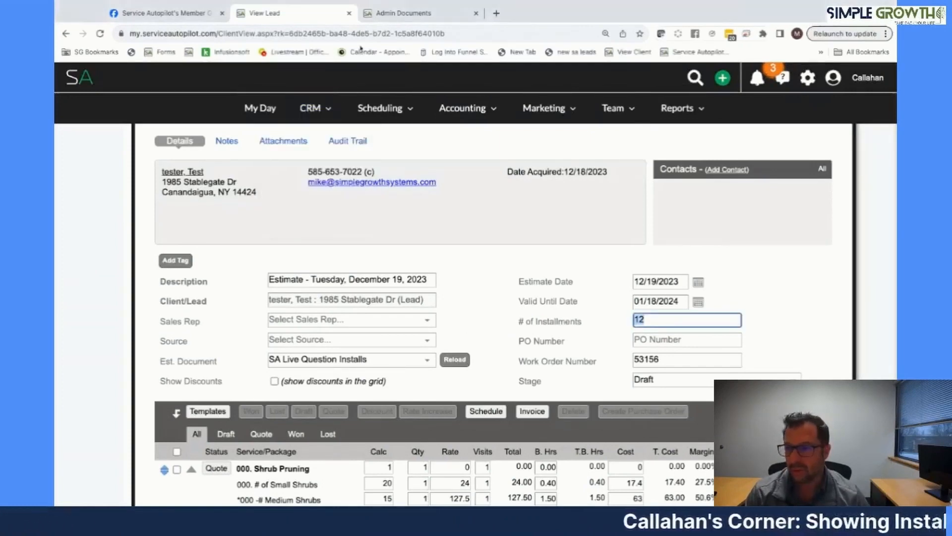
- Load the estimate PDF in a new tab, zoom in and highlight the 12 × $64.69 payment line
{"action": "left_click", "coordinate": [496, 17]}
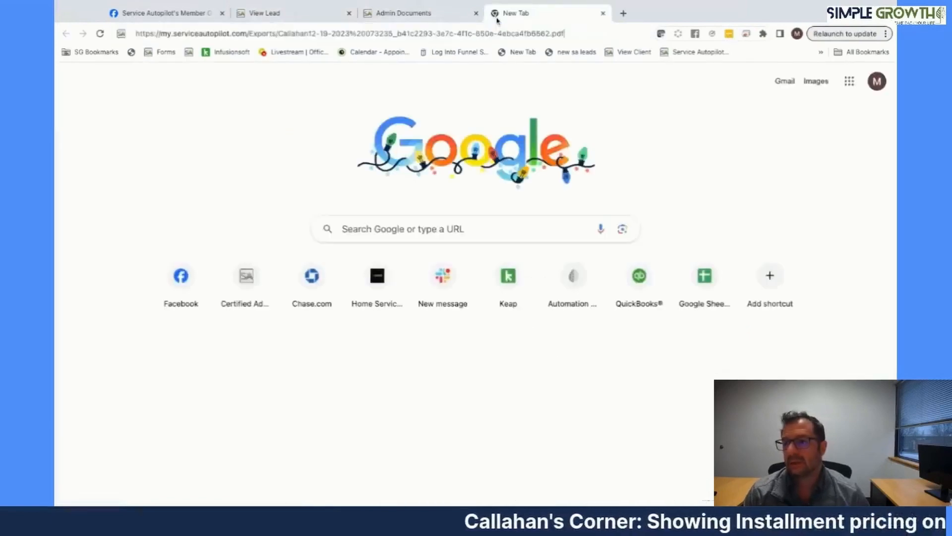
{"action": "key", "text": "Return"}
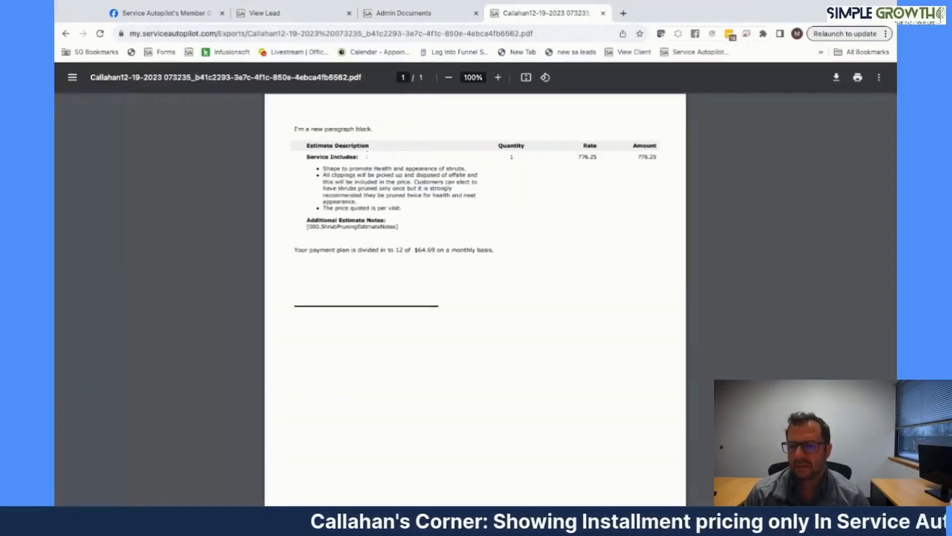
{"action": "left_click", "coordinate": [497, 78]}
{"action": "left_click", "coordinate": [498, 77]}
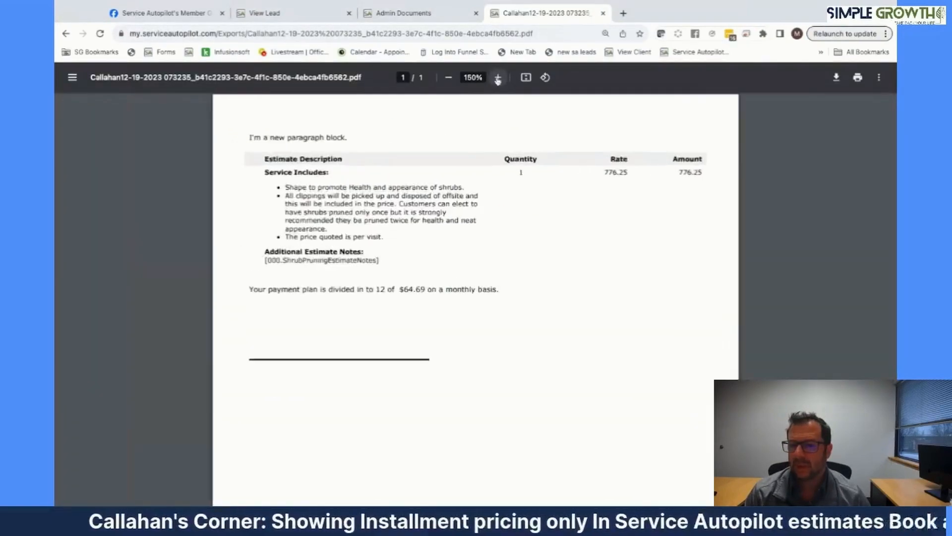
{"action": "left_click", "coordinate": [498, 78]}
{"action": "left_click", "coordinate": [498, 77]}
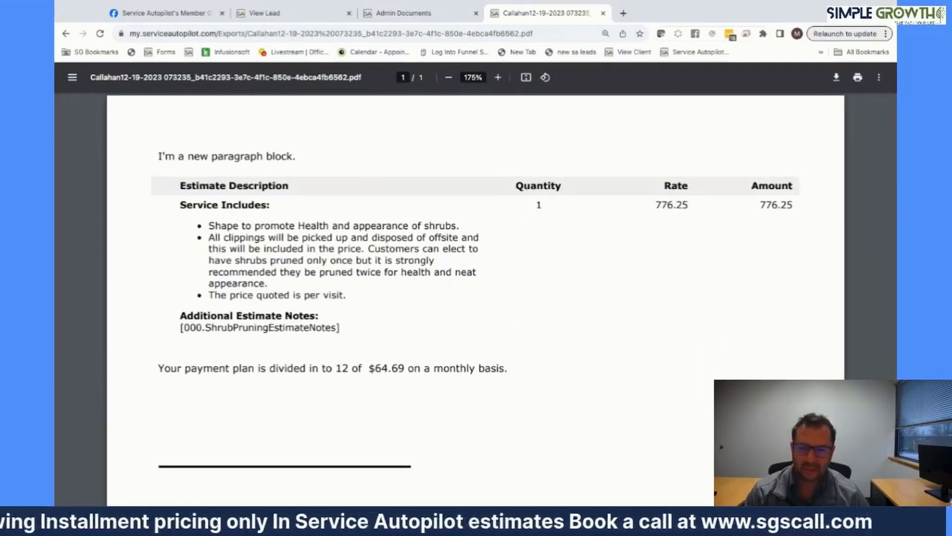
{"action": "left_click_drag", "start_coordinate": [517, 187], "coordinate": [793, 206]}
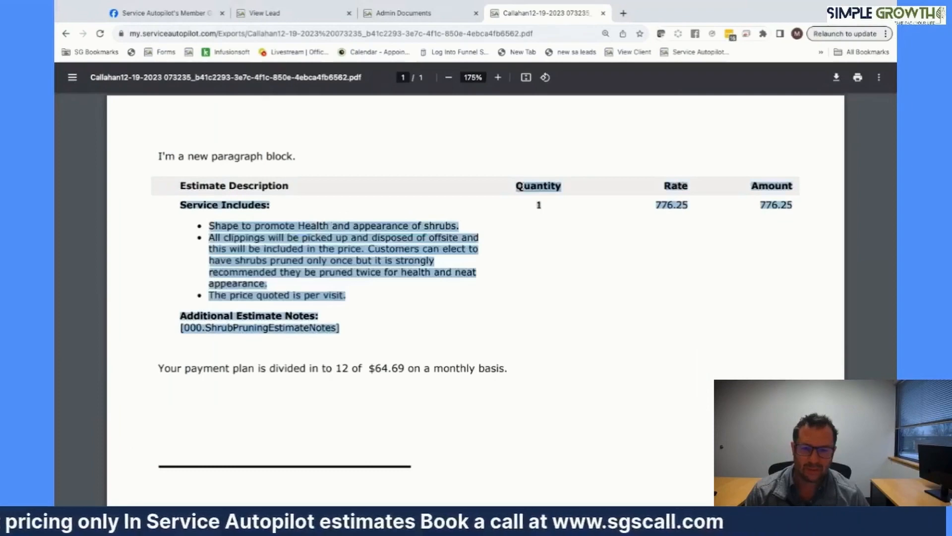
{"action": "left_click", "coordinate": [628, 237]}
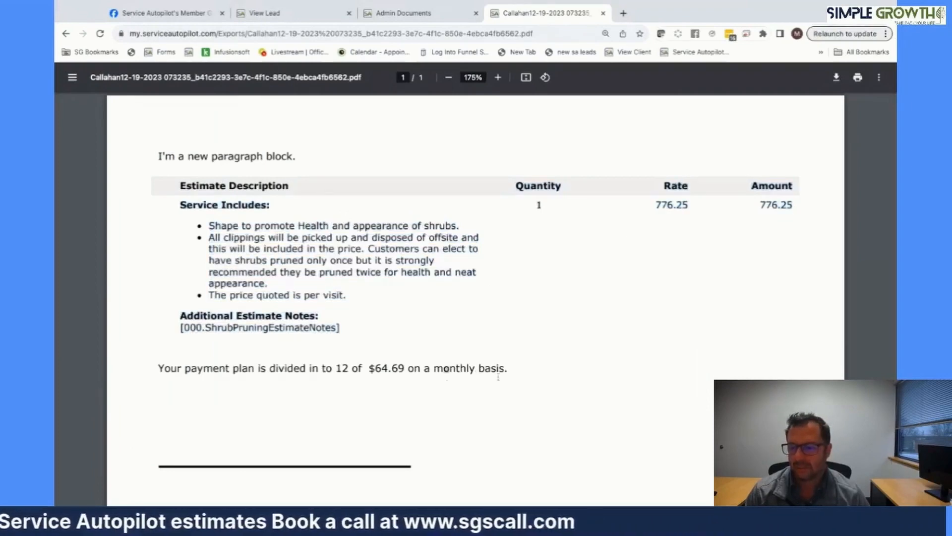
{"action": "left_click_drag", "start_coordinate": [511, 370], "coordinate": [191, 369]}
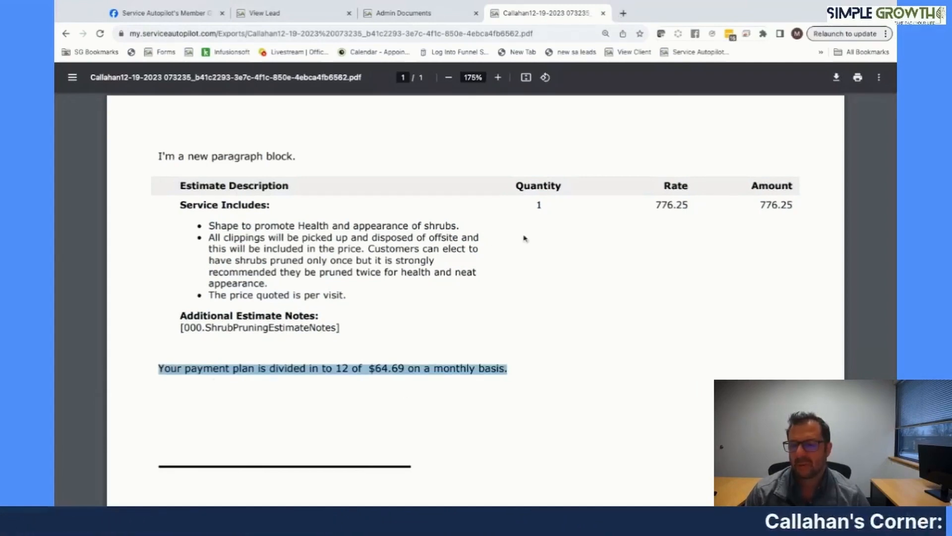
- Go back to the lead's estimate and open its document template for editing
{"action": "left_click", "coordinate": [416, 15]}
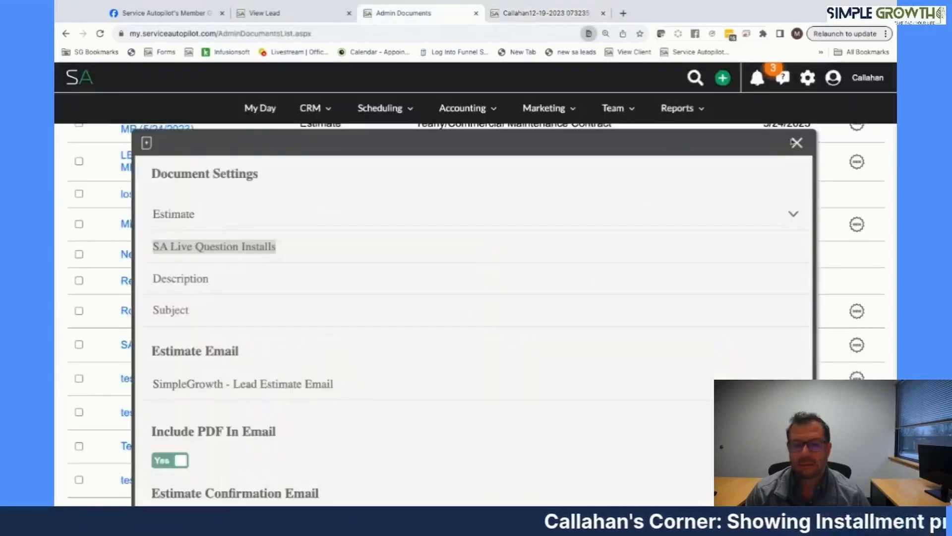
{"action": "left_click", "coordinate": [278, 13]}
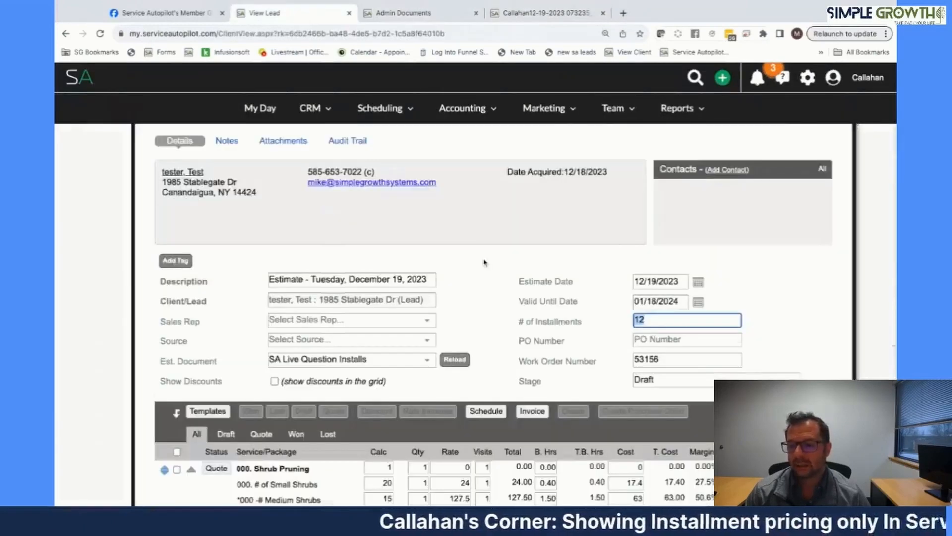
{"action": "scroll", "coordinate": [544, 258], "scroll_direction": "down", "scroll_amount": 1}
{"action": "scroll", "coordinate": [544, 258], "scroll_direction": "up", "scroll_amount": 4}
{"action": "left_click", "coordinate": [739, 171]}
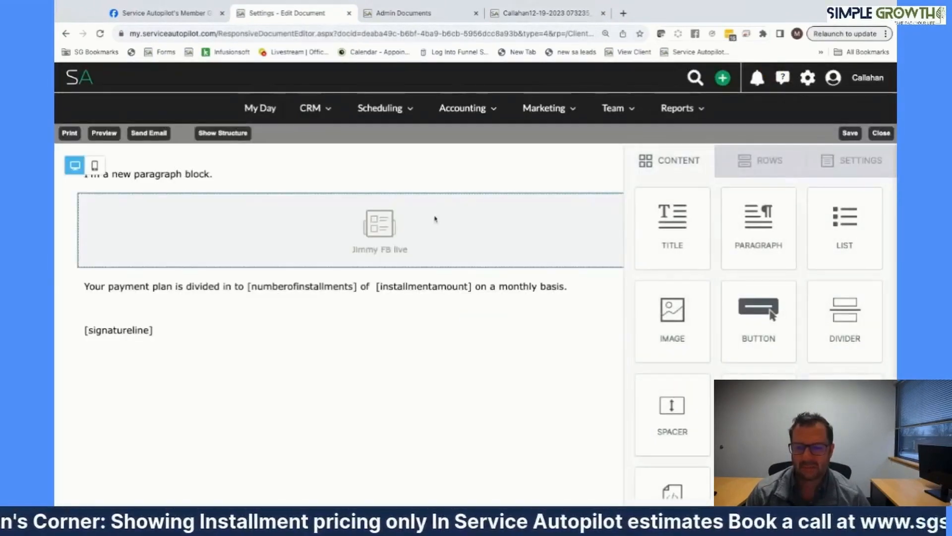
- Swap the grid block to LB: Yearly Contract Grid-MP:(7/31/2020) and save the template on closing
{"action": "left_click", "coordinate": [433, 229]}
{"action": "scroll", "coordinate": [675, 306], "scroll_direction": "down", "scroll_amount": 1}
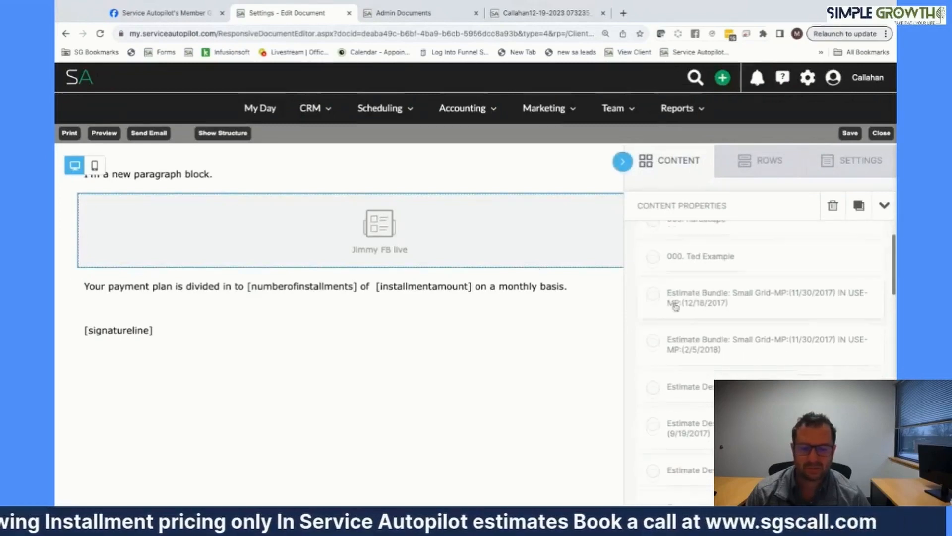
{"action": "scroll", "coordinate": [699, 370], "scroll_direction": "down", "scroll_amount": 10}
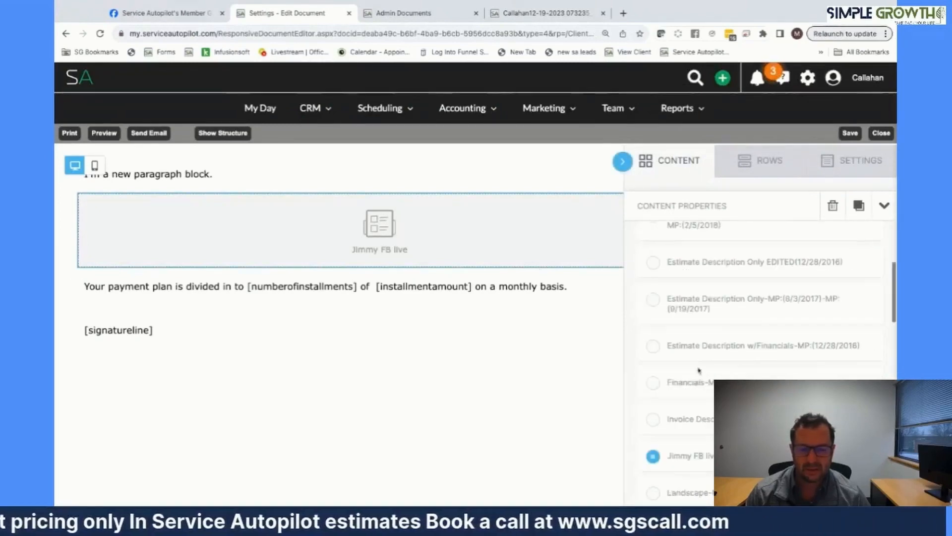
{"action": "scroll", "coordinate": [669, 393], "scroll_direction": "down", "scroll_amount": 3}
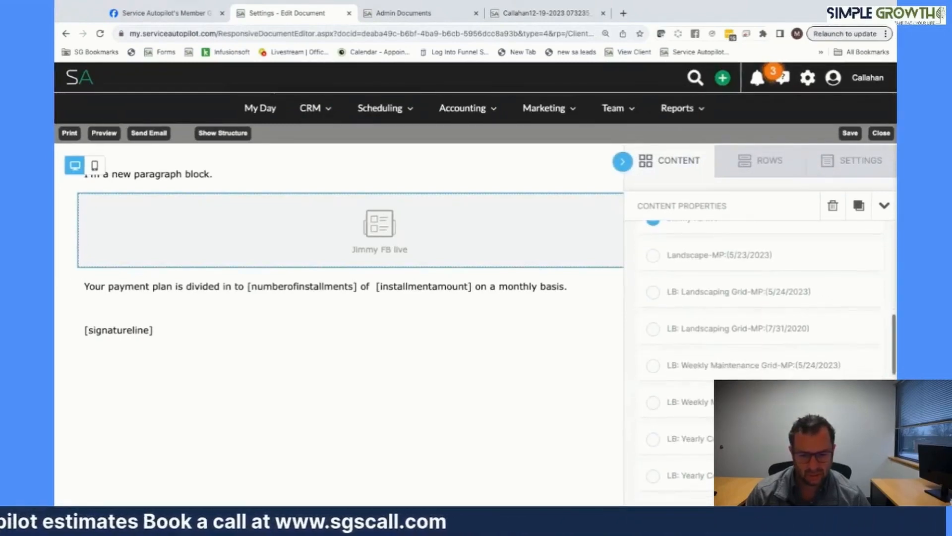
{"action": "scroll", "coordinate": [658, 393], "scroll_direction": "down", "scroll_amount": 4}
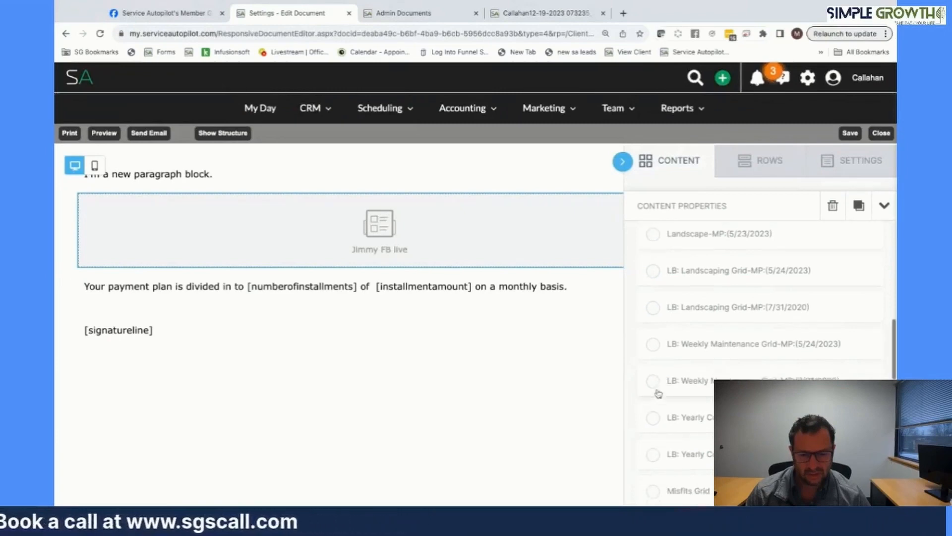
{"action": "scroll", "coordinate": [658, 370], "scroll_direction": "down", "scroll_amount": 2}
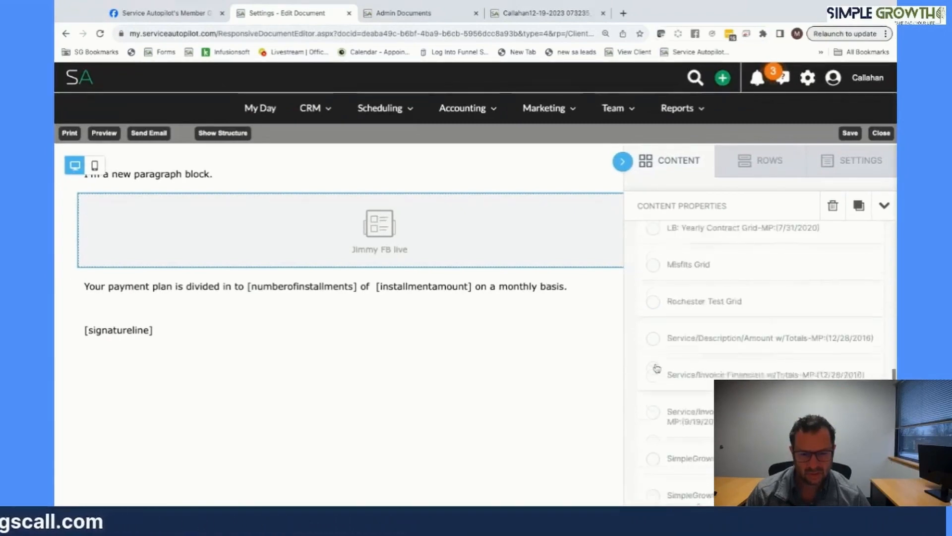
{"action": "left_click", "coordinate": [653, 269]}
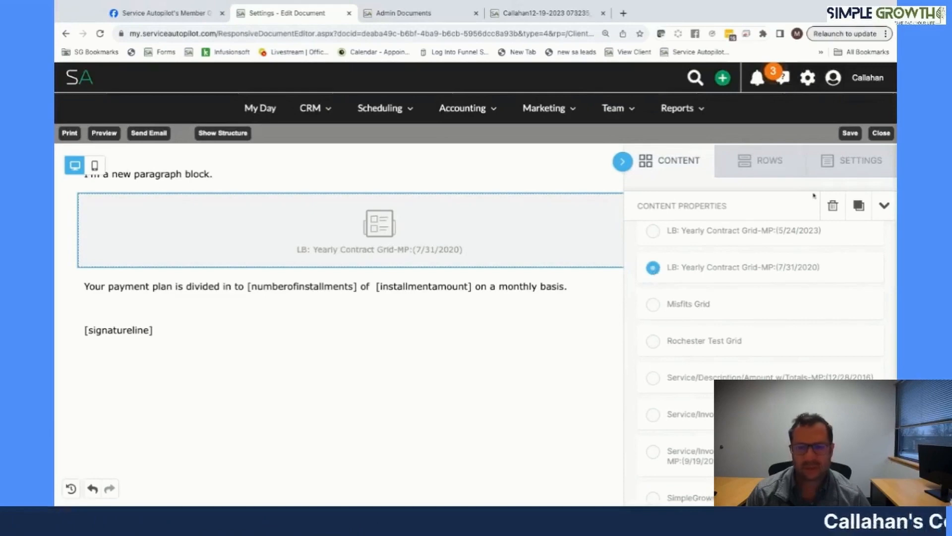
{"action": "left_click", "coordinate": [881, 133]}
{"action": "left_click", "coordinate": [550, 323]}
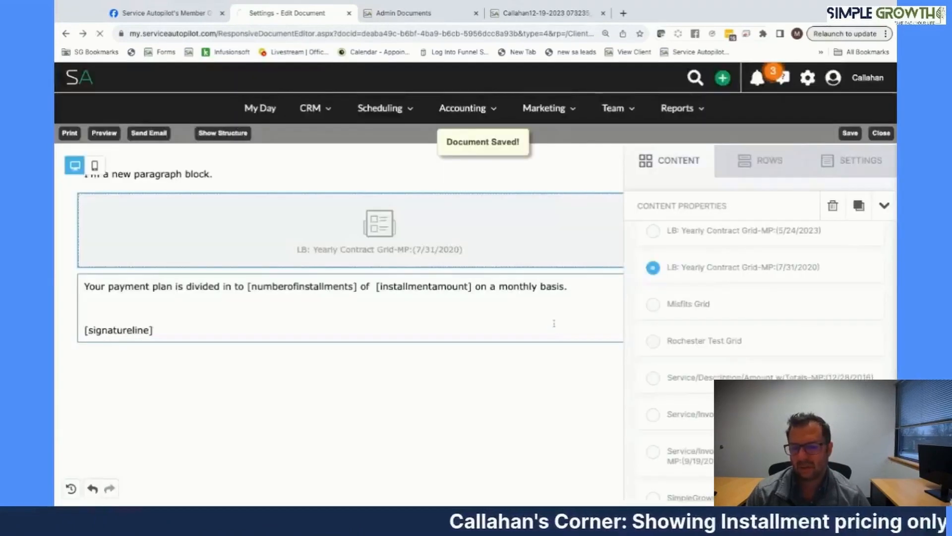
- Open estimate #10460 and preview it, updating its stage to Sent
{"action": "scroll", "coordinate": [545, 403], "scroll_direction": "down", "scroll_amount": 2}
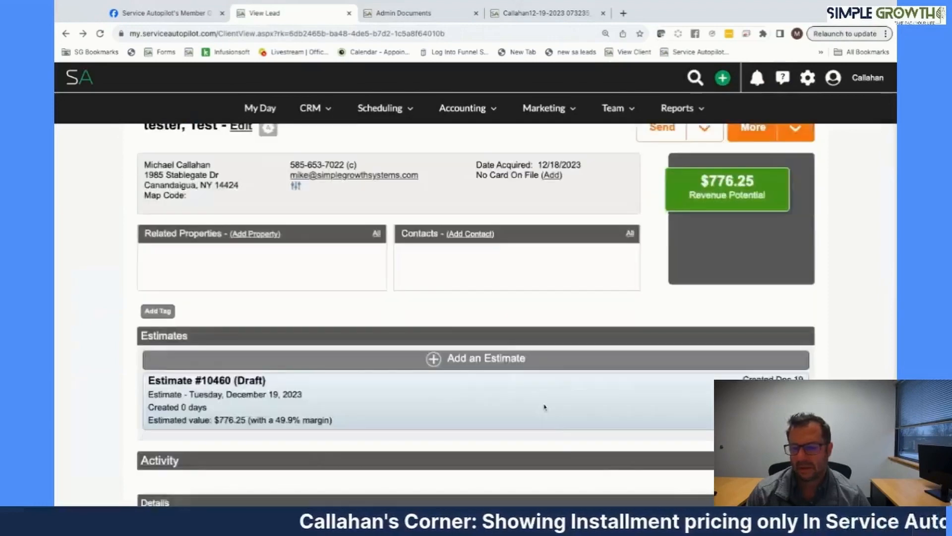
{"action": "left_click", "coordinate": [545, 402]}
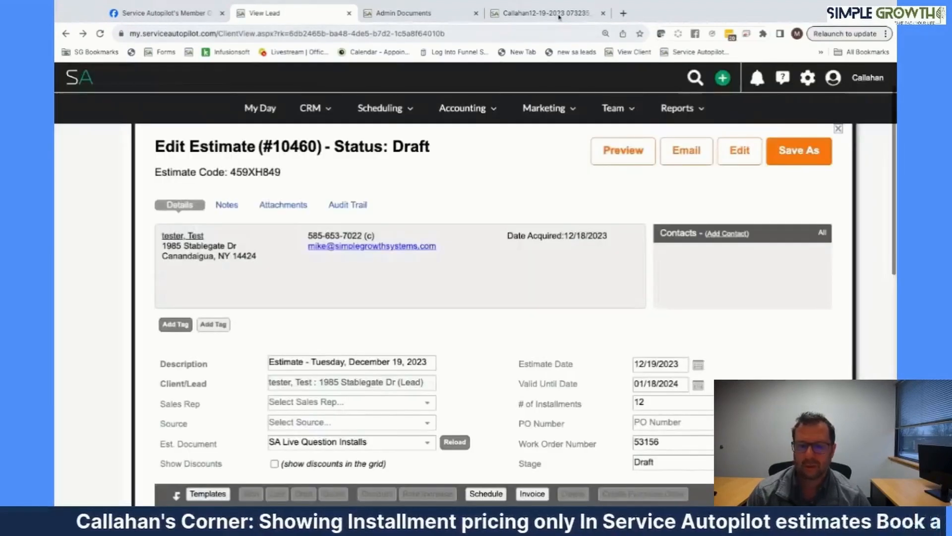
{"action": "left_click", "coordinate": [558, 17]}
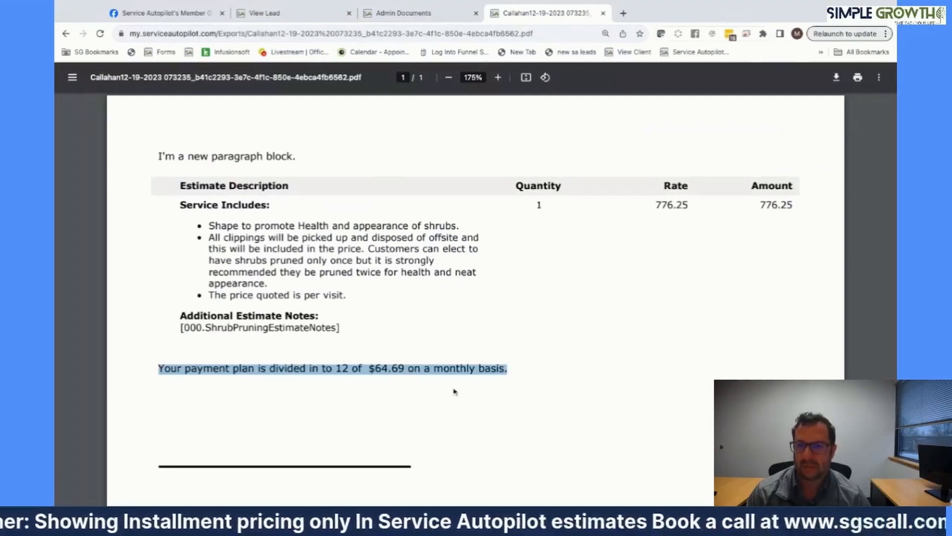
{"action": "left_click", "coordinate": [293, 13]}
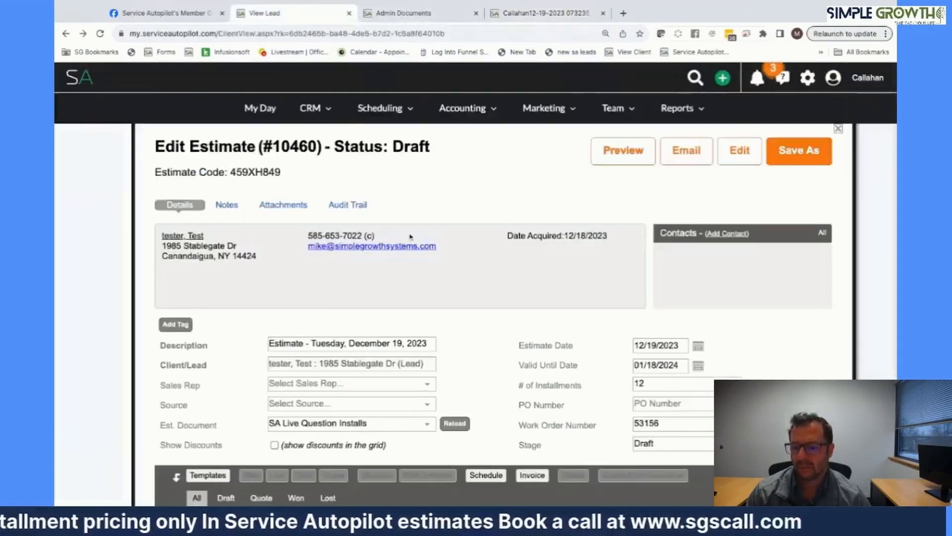
{"action": "left_click", "coordinate": [635, 160]}
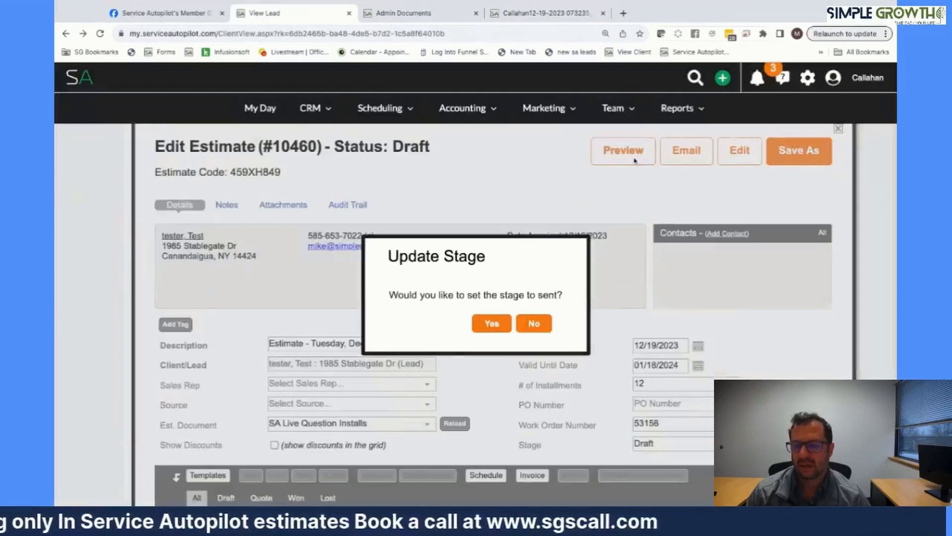
{"action": "left_click", "coordinate": [491, 325]}
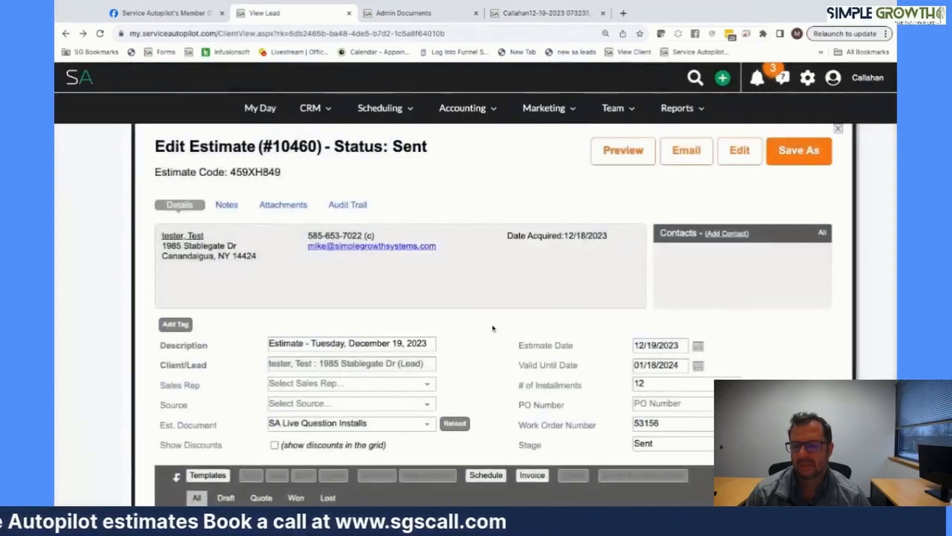
{"action": "key", "text": "super+Tab"}
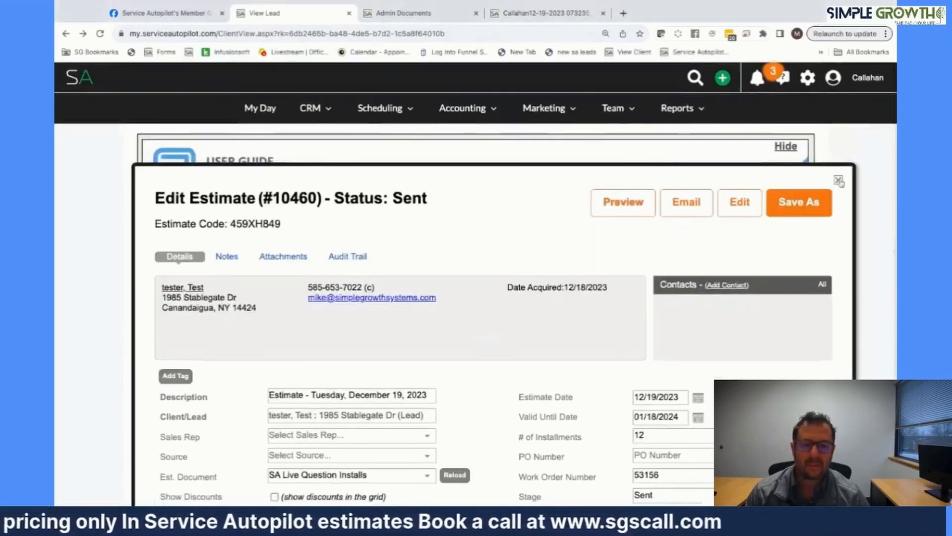
- Close the current estimate and start a new estimate for the test lead
{"action": "left_click", "coordinate": [838, 179]}
{"action": "scroll", "coordinate": [529, 328], "scroll_direction": "down", "scroll_amount": 3}
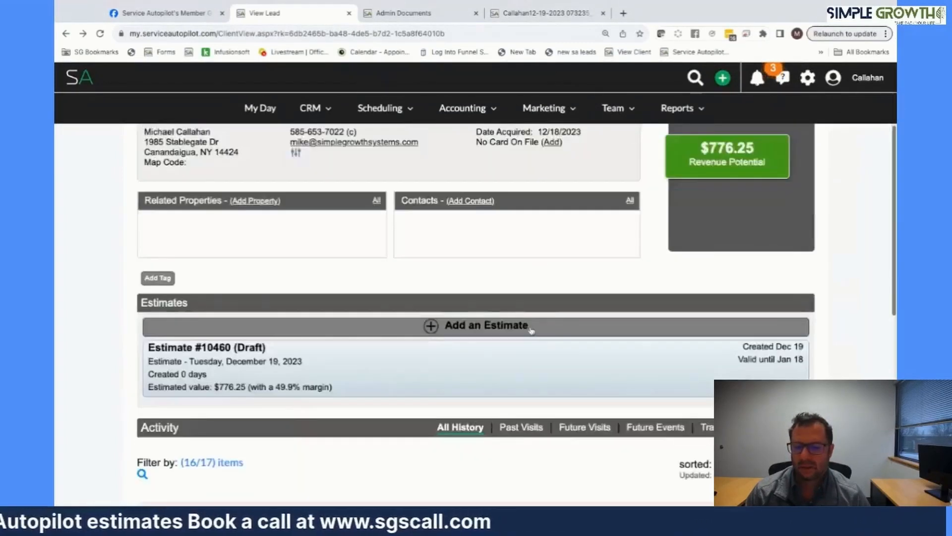
{"action": "left_click", "coordinate": [528, 328]}
{"action": "scroll", "coordinate": [529, 327], "scroll_direction": "down", "scroll_amount": 4}
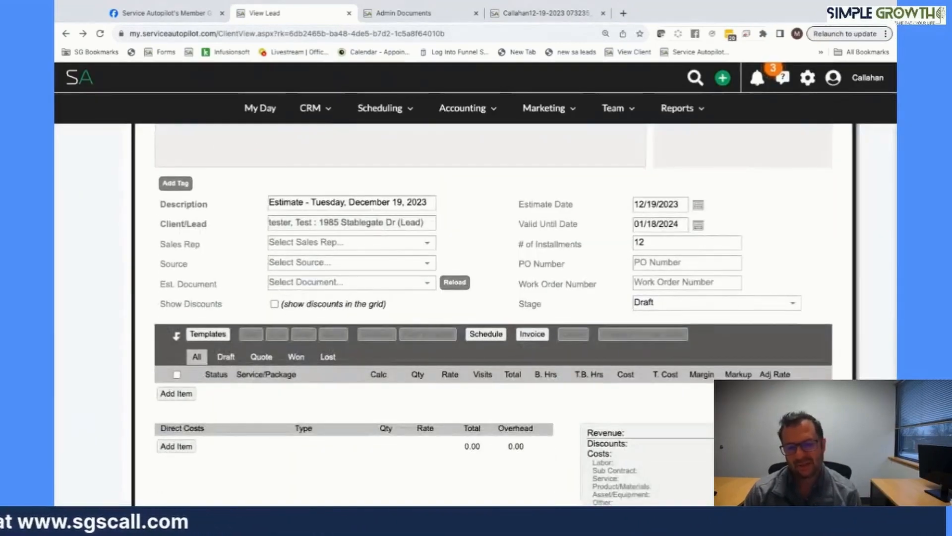
- Apply the saved Facebook Live shrub template to the new estimate
{"action": "left_click", "coordinate": [210, 337]}
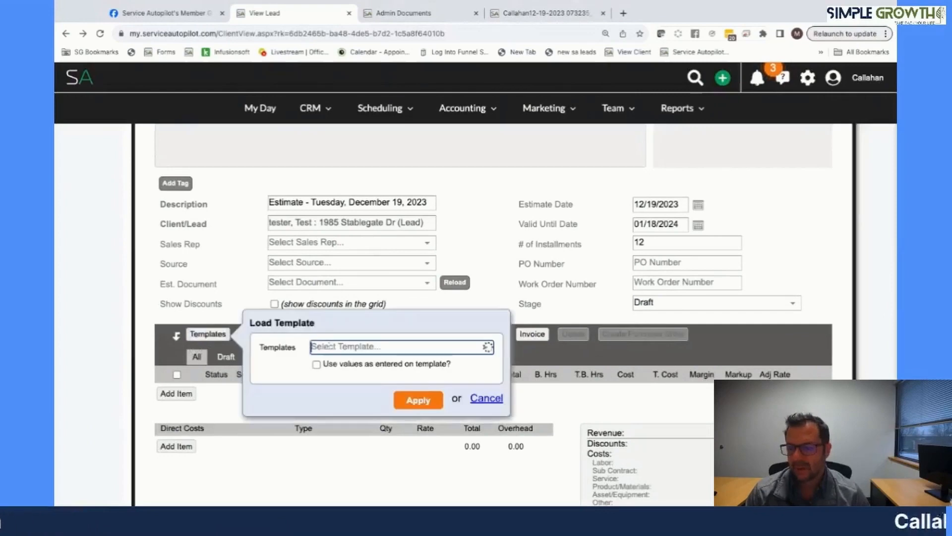
{"action": "left_click", "coordinate": [348, 344]}
{"action": "scroll", "coordinate": [362, 239], "scroll_direction": "down", "scroll_amount": 5}
{"action": "scroll", "coordinate": [363, 226], "scroll_direction": "down", "scroll_amount": 2}
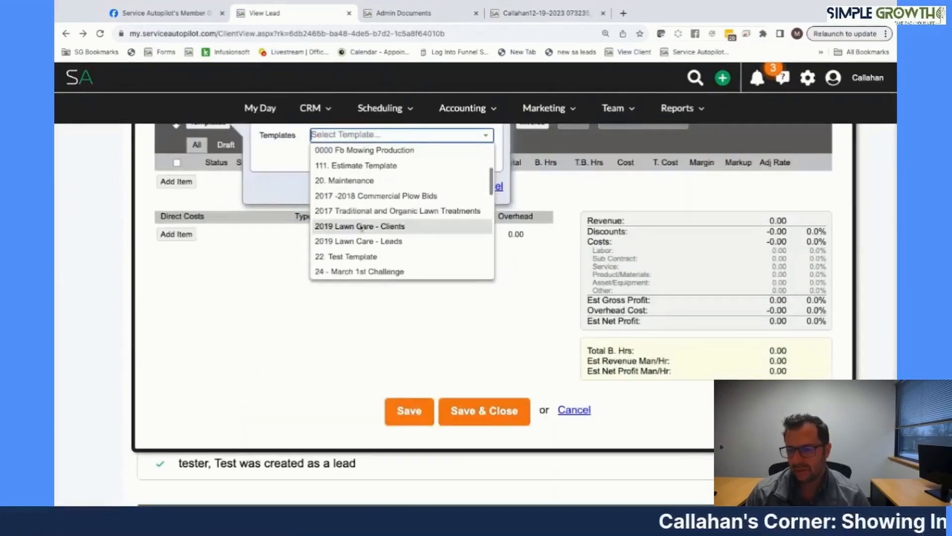
{"action": "scroll", "coordinate": [361, 227], "scroll_direction": "up", "scroll_amount": 3}
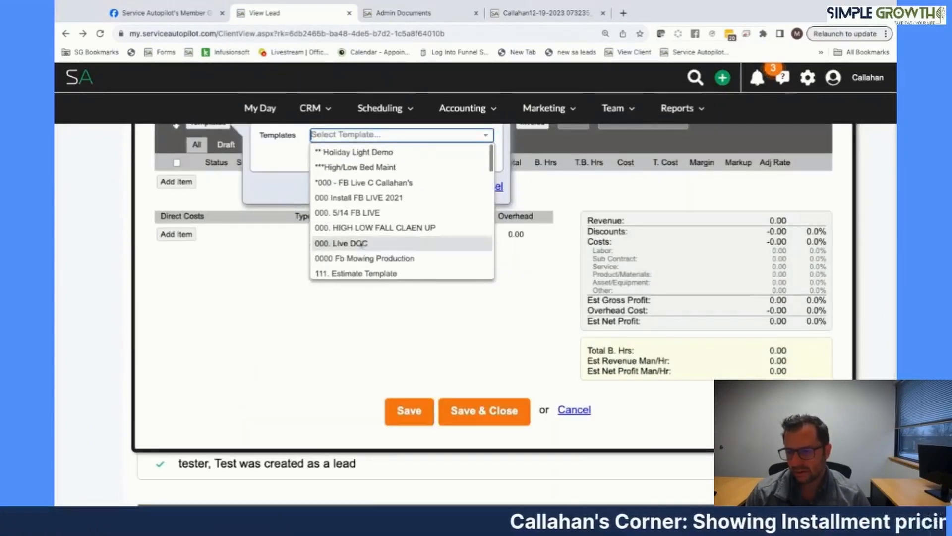
{"action": "scroll", "coordinate": [361, 243], "scroll_direction": "down", "scroll_amount": 2}
{"action": "scroll", "coordinate": [361, 243], "scroll_direction": "down", "scroll_amount": 10}
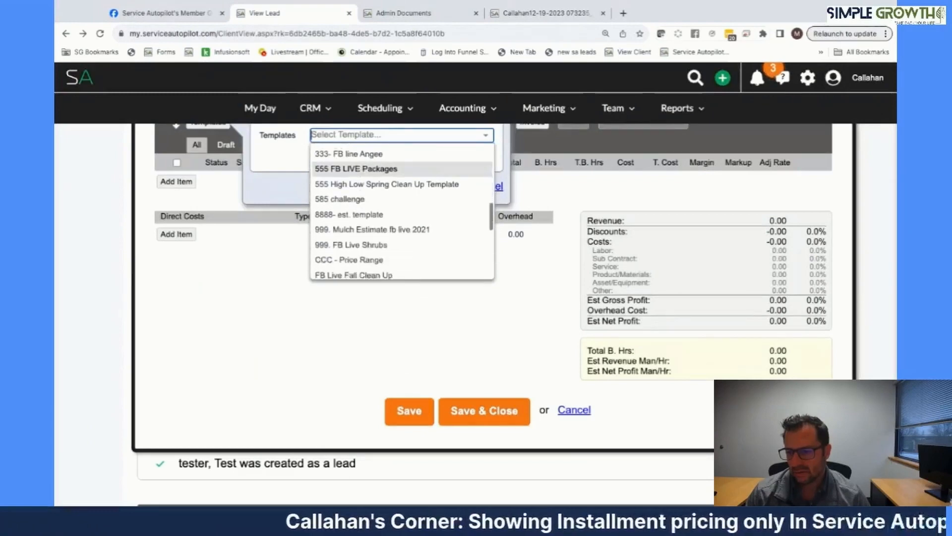
{"action": "left_click", "coordinate": [340, 226]}
{"action": "left_click", "coordinate": [419, 187]}
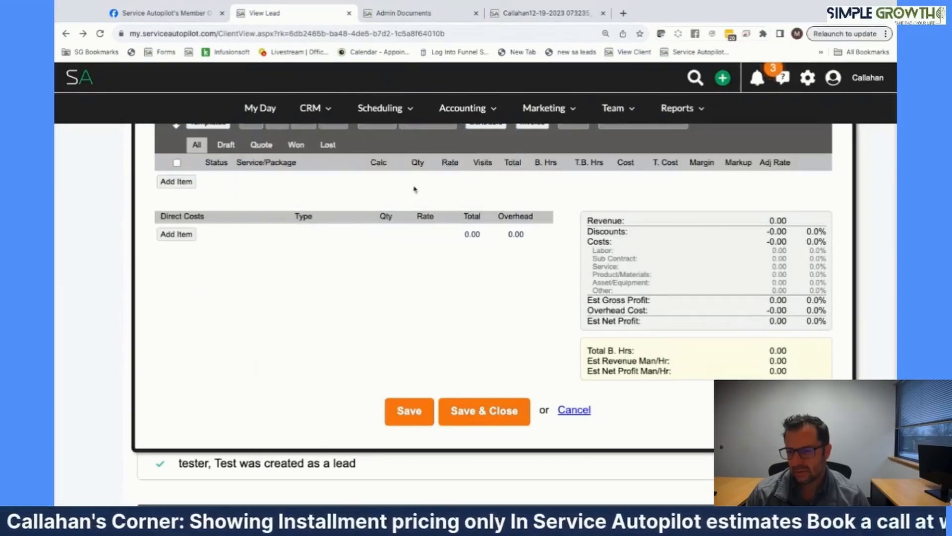
- Enter shrub counts of 20 small, 15 medium and 15 large
{"action": "left_click", "coordinate": [388, 194]}
{"action": "type", "text": "20"}
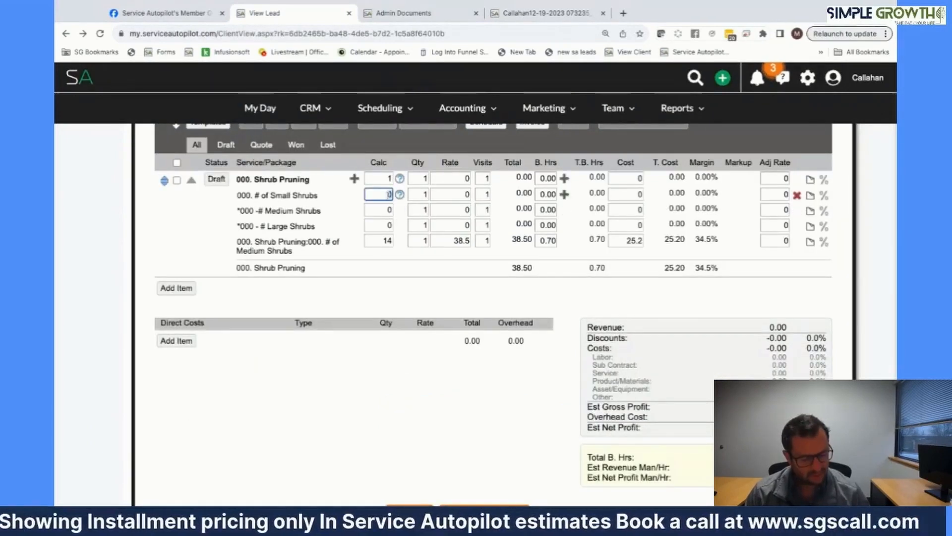
{"action": "left_click", "coordinate": [388, 210]}
{"action": "type", "text": "15"}
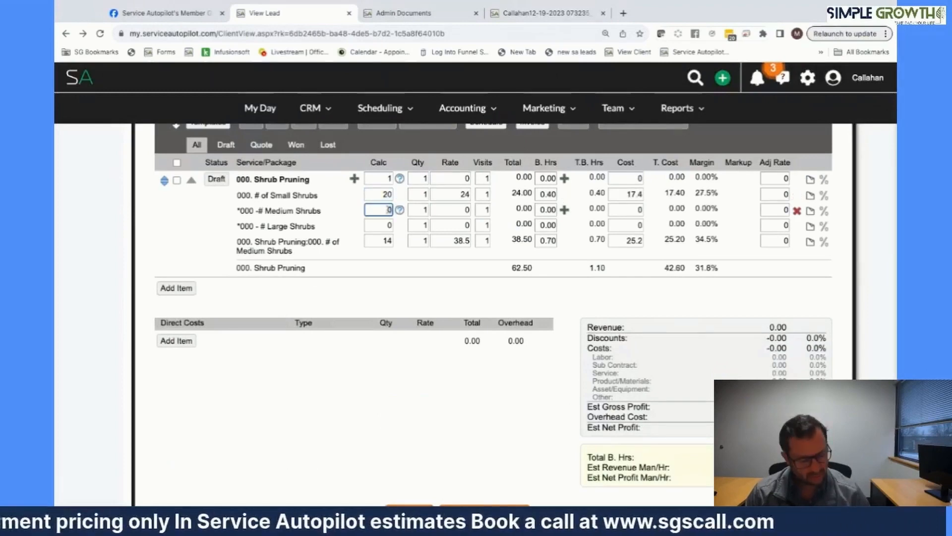
{"action": "left_click", "coordinate": [388, 225]}
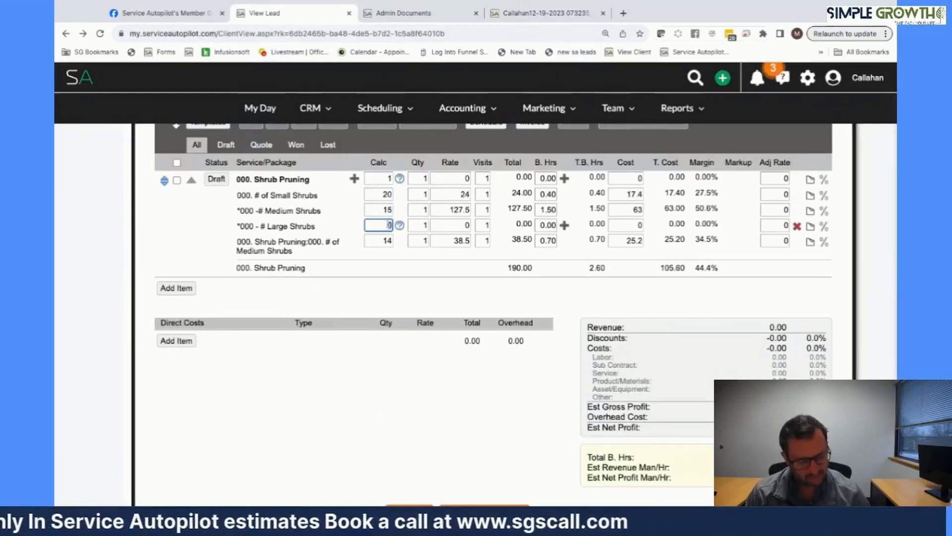
{"action": "type", "text": "15"}
{"action": "left_click", "coordinate": [440, 304]}
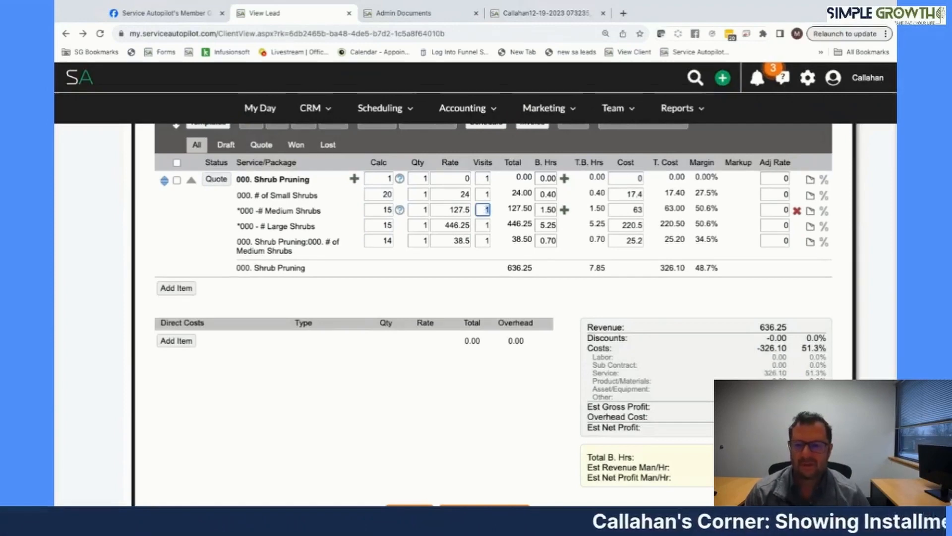
- Set the medium and large shrub quantities to 2 and begin entering 12 visits
{"action": "left_click", "coordinate": [425, 210]}
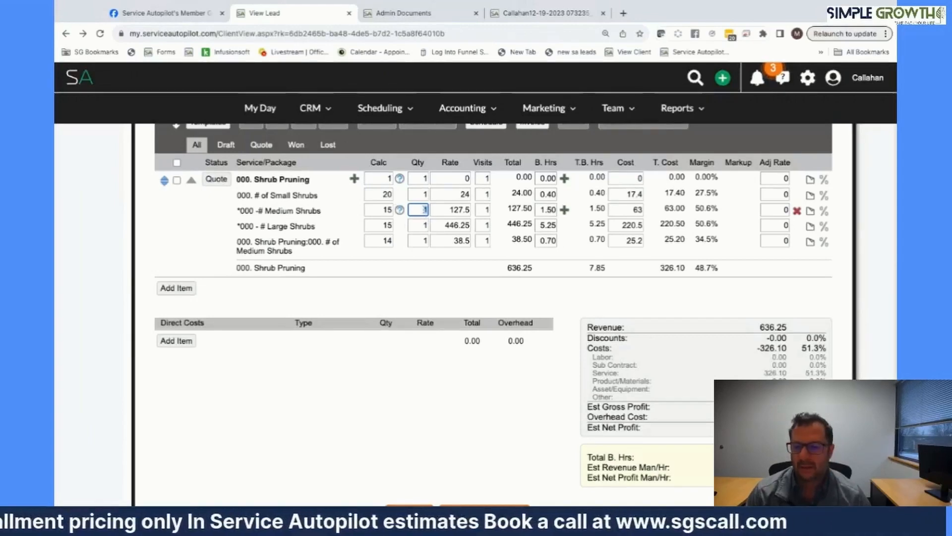
{"action": "type", "text": "2"}
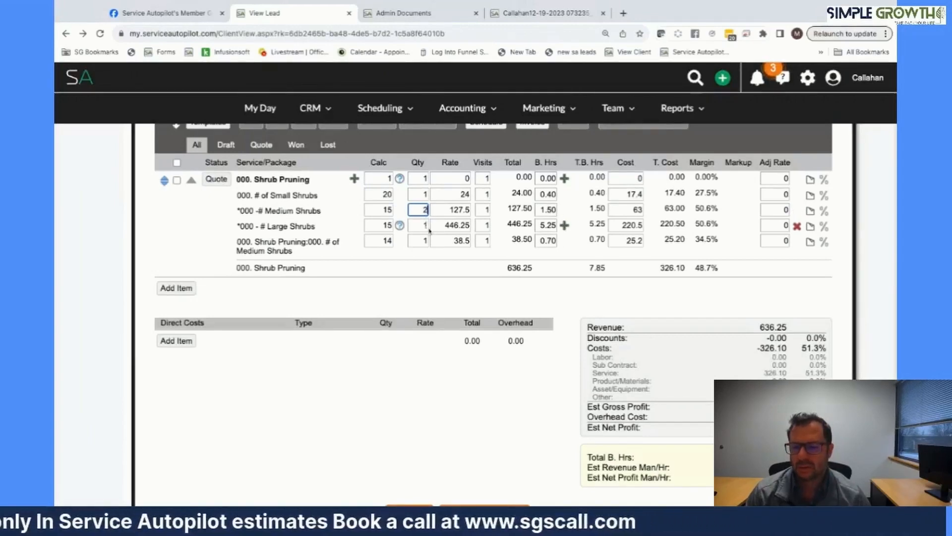
{"action": "left_click", "coordinate": [424, 226]}
{"action": "type", "text": "2"}
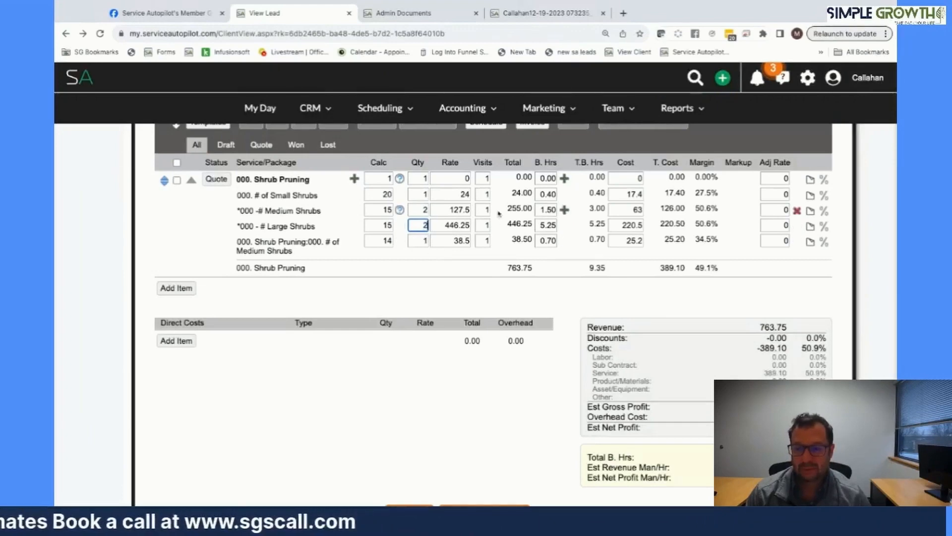
{"action": "left_click", "coordinate": [487, 209]}
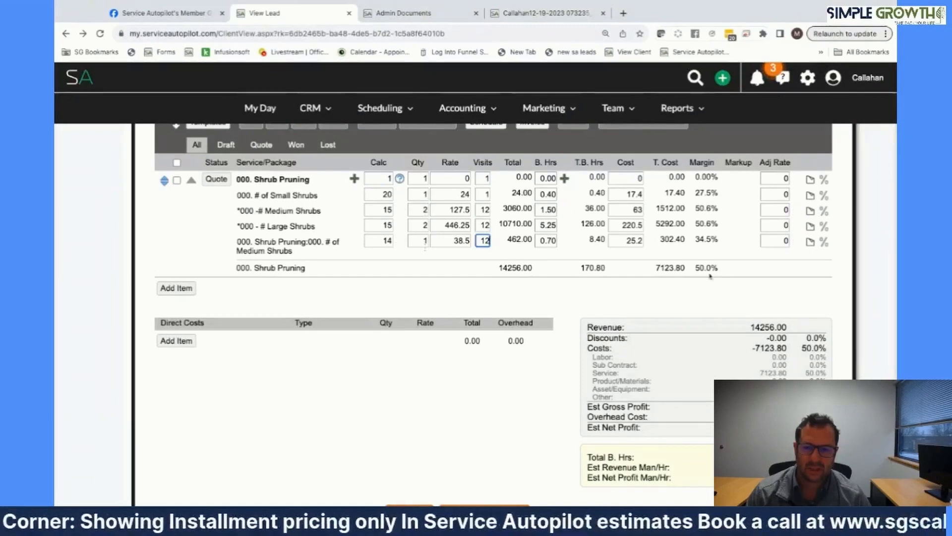
- Finish the visit entries and return to the medium shrubs quantity field
{"action": "left_click", "coordinate": [528, 276]}
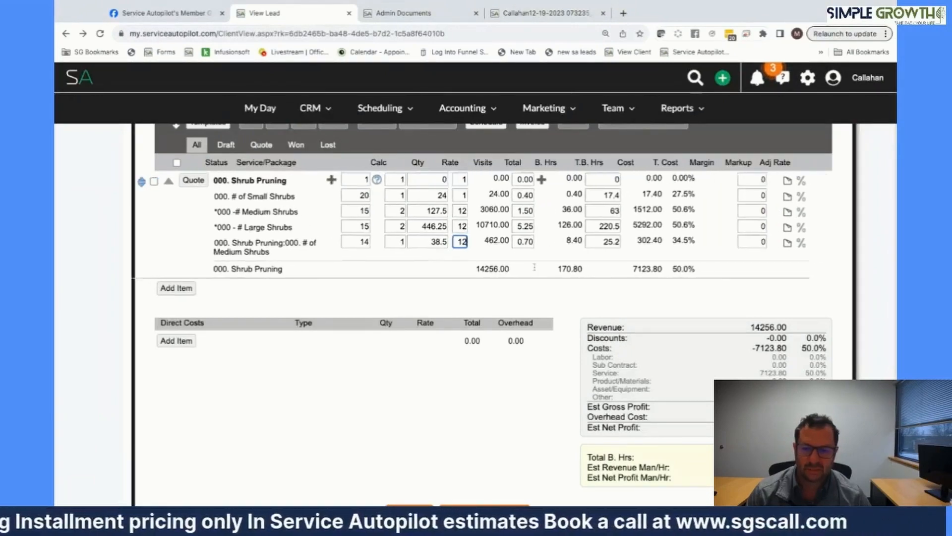
{"action": "scroll", "coordinate": [528, 277], "scroll_direction": "up", "scroll_amount": 1}
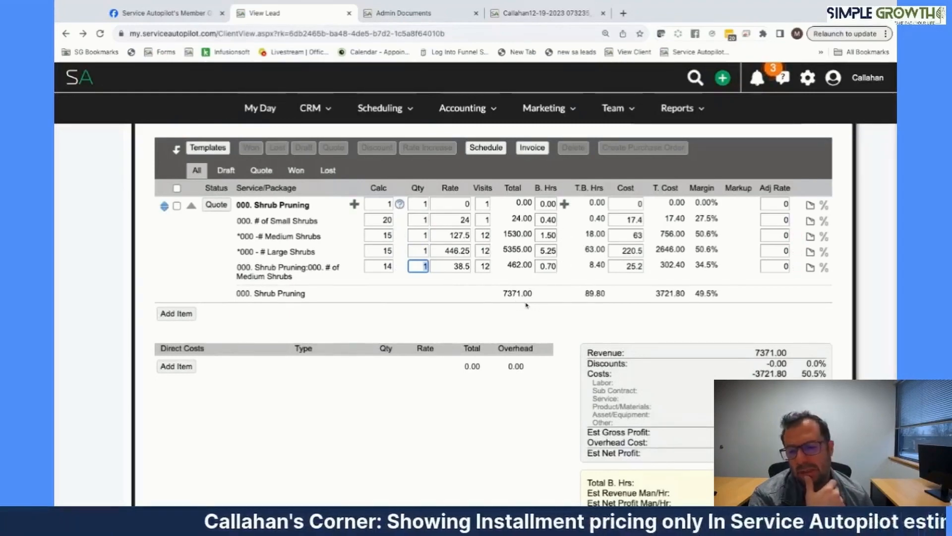
{"action": "left_click", "coordinate": [422, 235]}
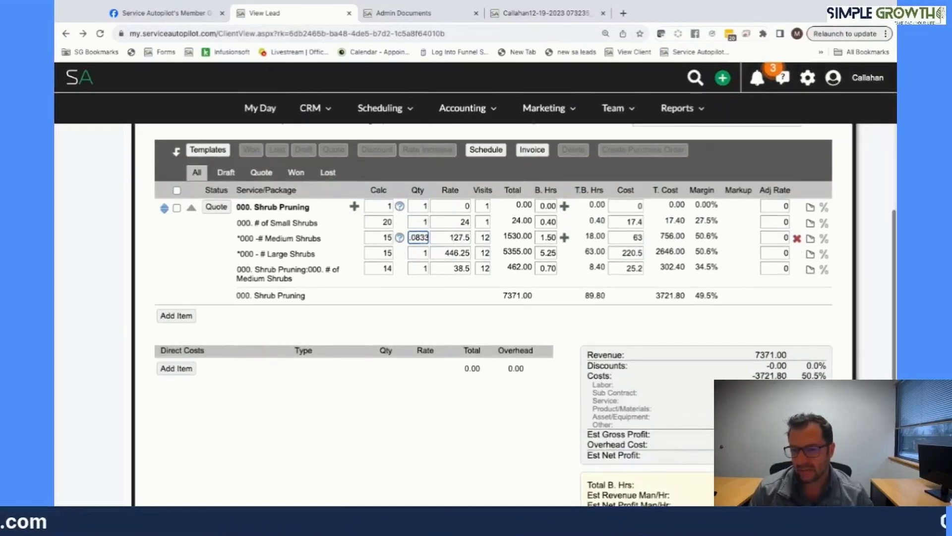
- Set the shrub quantities to .0833 to check the 636.00 monthly total
{"action": "key", "text": "Tab"}
{"action": "left_click", "coordinate": [419, 252]}
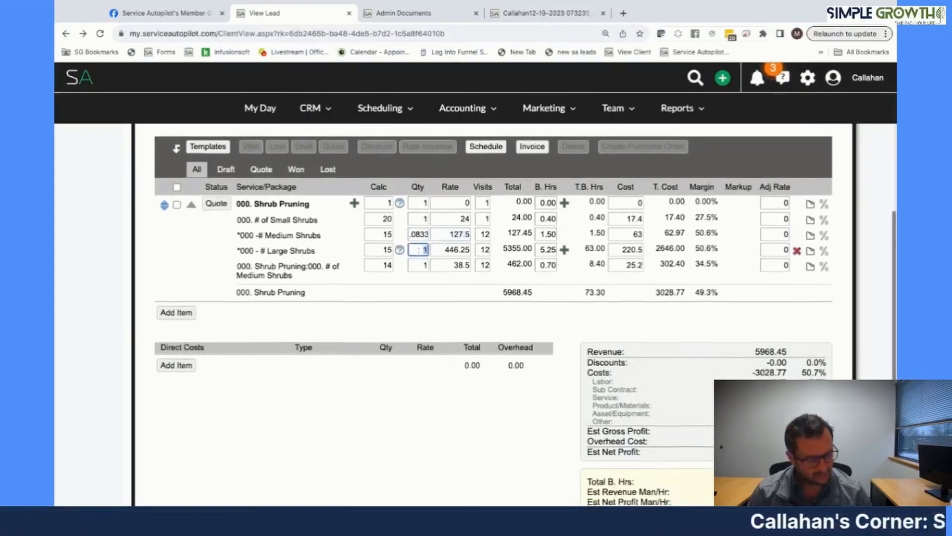
{"action": "type", "text": ".0833"}
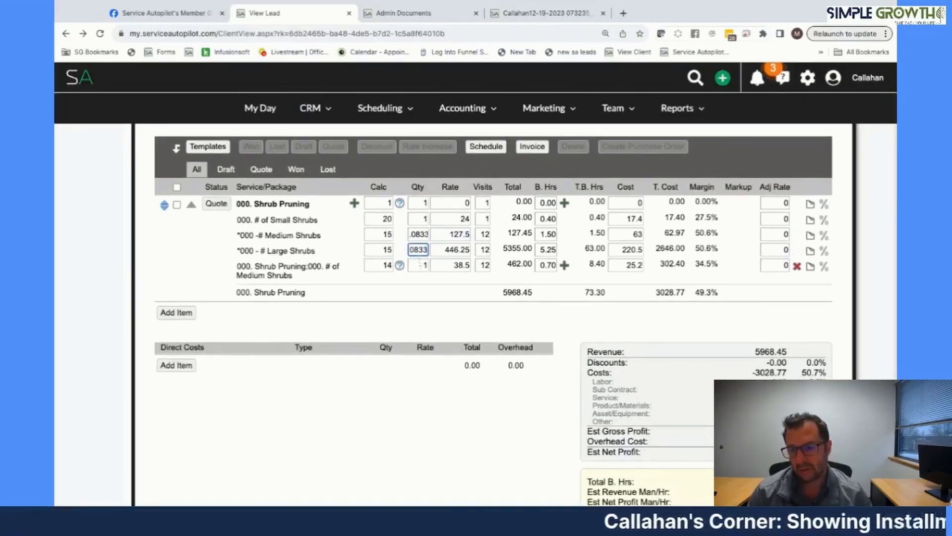
{"action": "left_click", "coordinate": [419, 265]}
{"action": "type", "text": ".0833"}
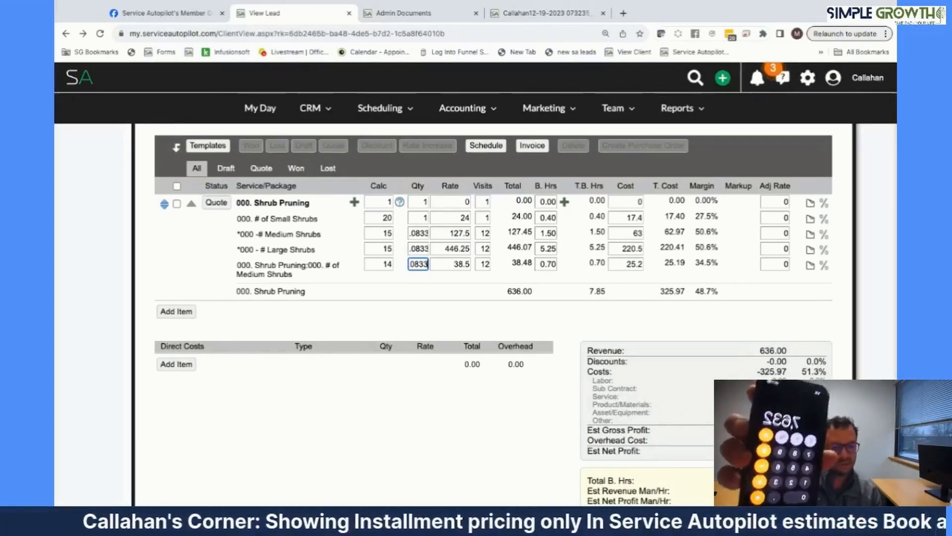
- Restore the medium, large and last-row quantities to 1
{"action": "left_click", "coordinate": [419, 232]}
{"action": "type", "text": "1"}
{"action": "left_click", "coordinate": [419, 248]}
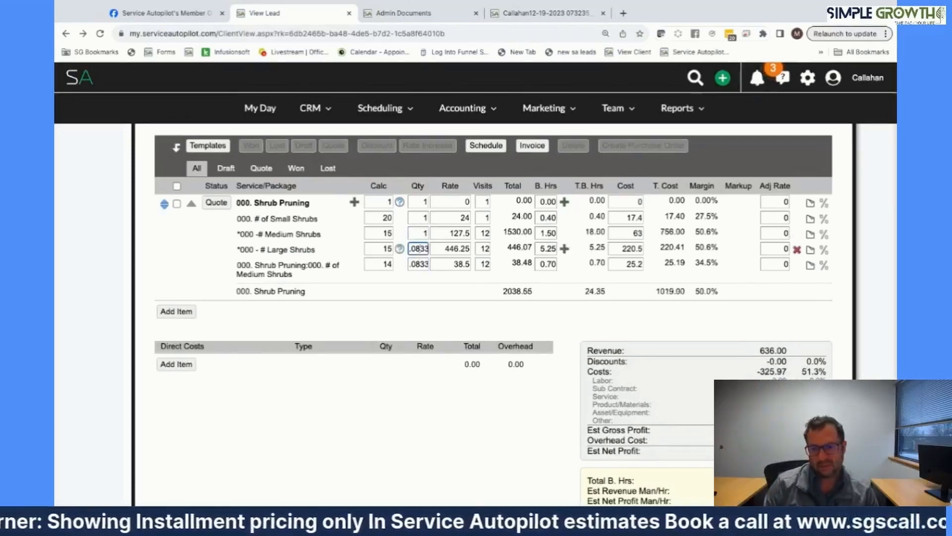
{"action": "type", "text": "1"}
{"action": "left_click", "coordinate": [418, 264]}
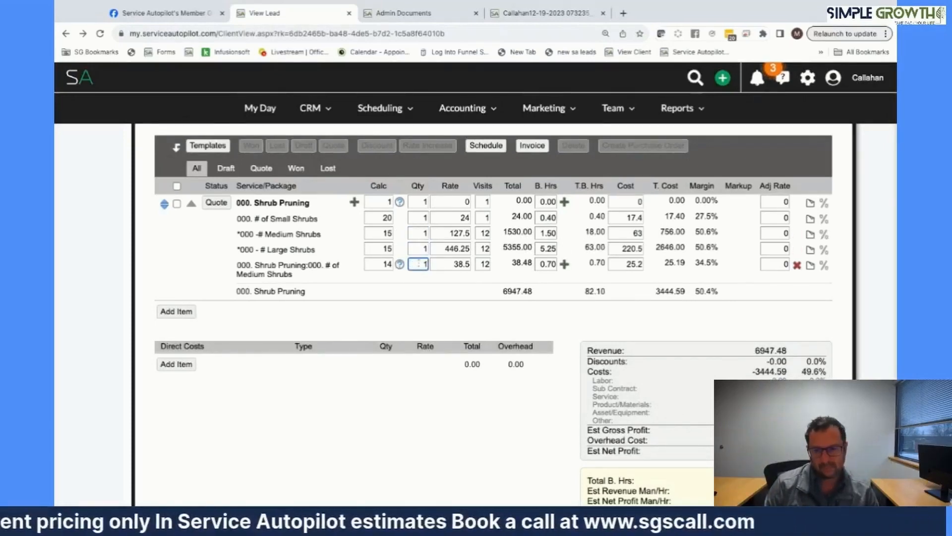
{"action": "type", "text": "1"}
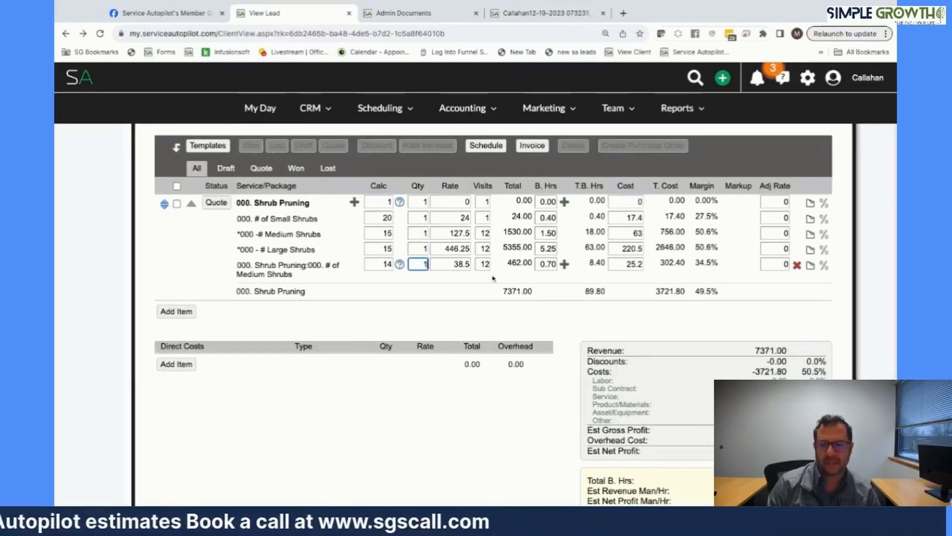